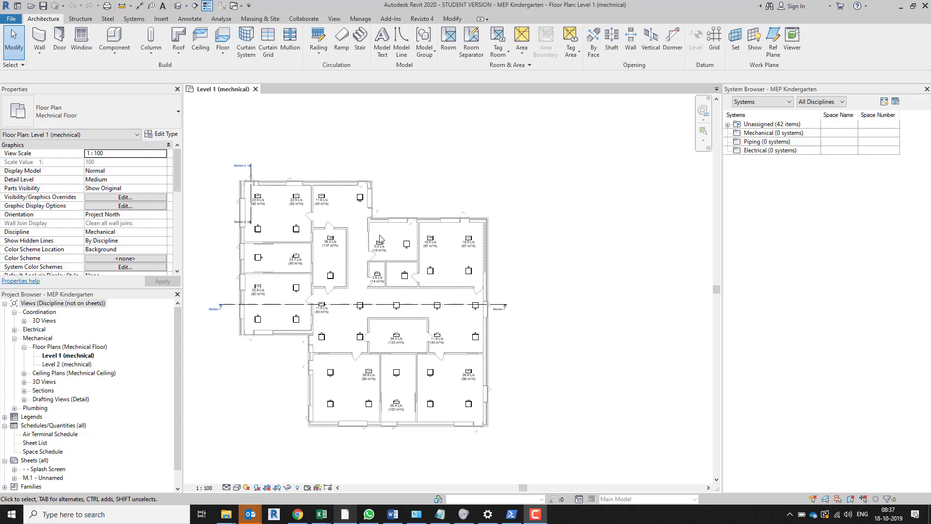
Examine the identity data and airflows of the spaces WC 11, WC 12 and Canteen 2 on the Level 1 plan
scroll(328, 215, up, 2)
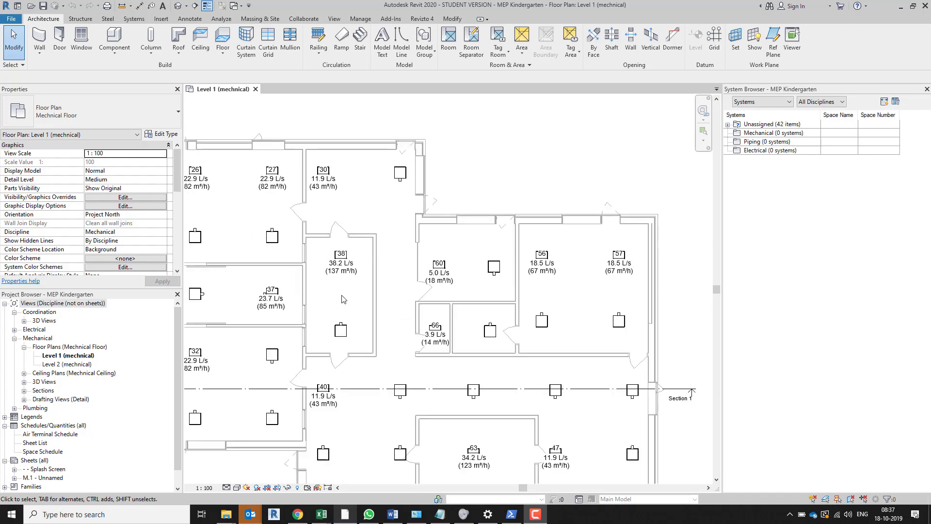
scroll(345, 301, up, 2)
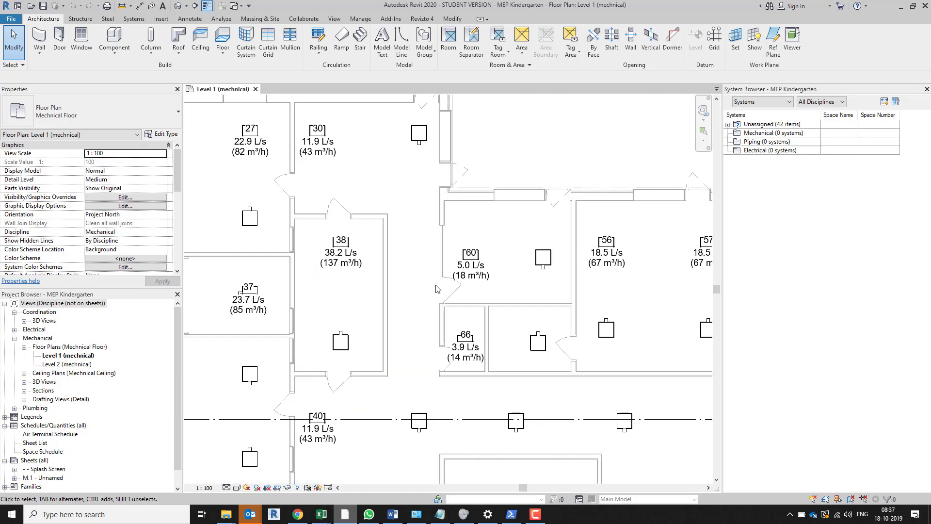
middle_drag(433, 290, 498, 270)
scroll(498, 270, down, 2)
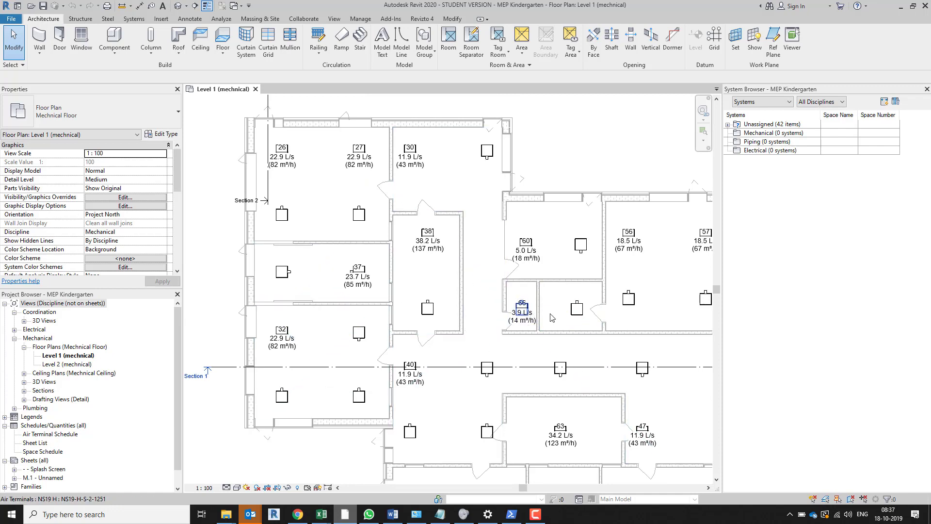
click(583, 293)
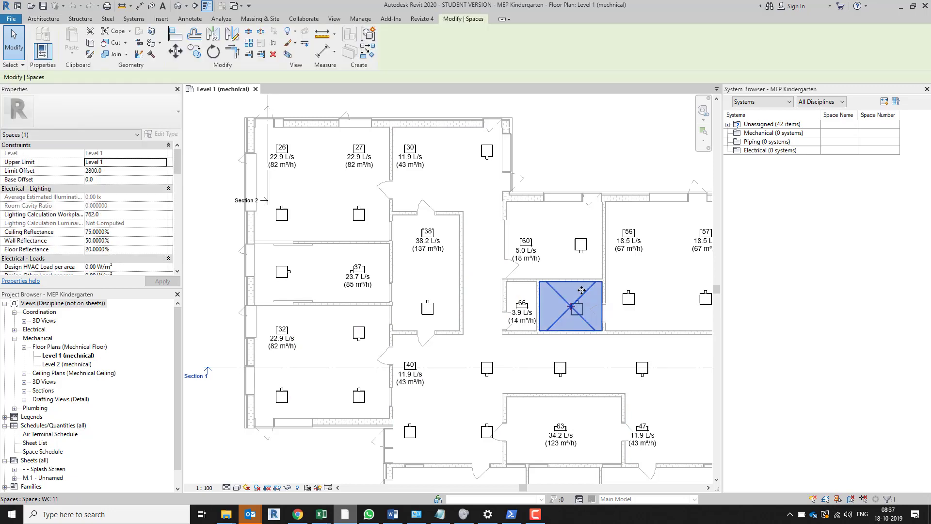
scroll(119, 250, down, 5)
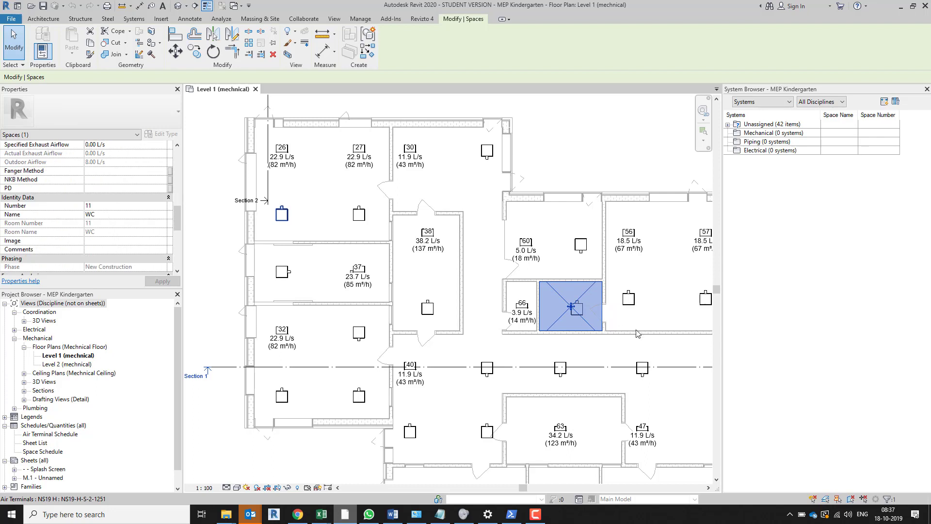
click(535, 302)
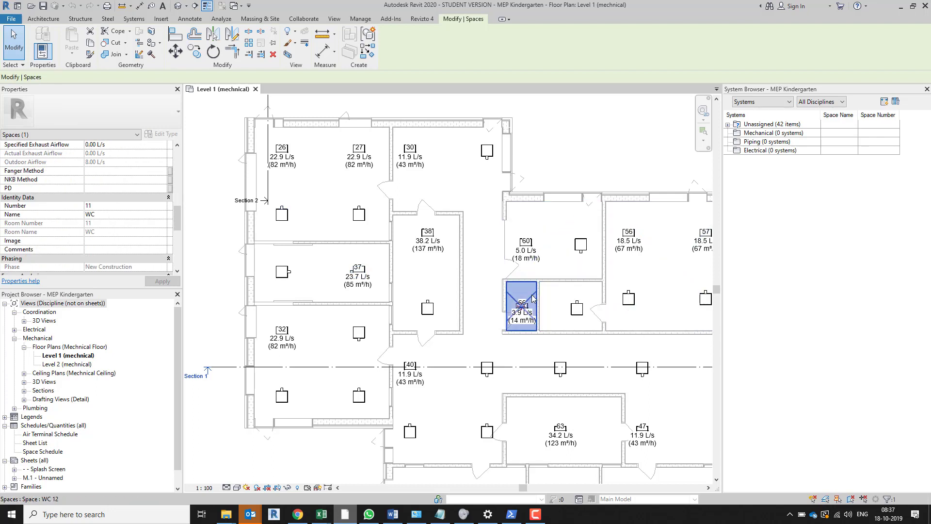
click(650, 245)
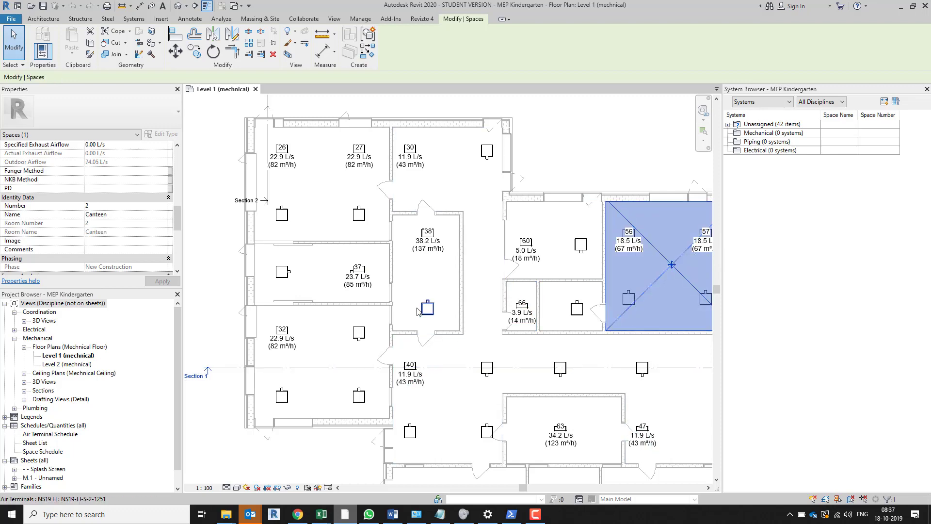
scroll(423, 316, down, 2)
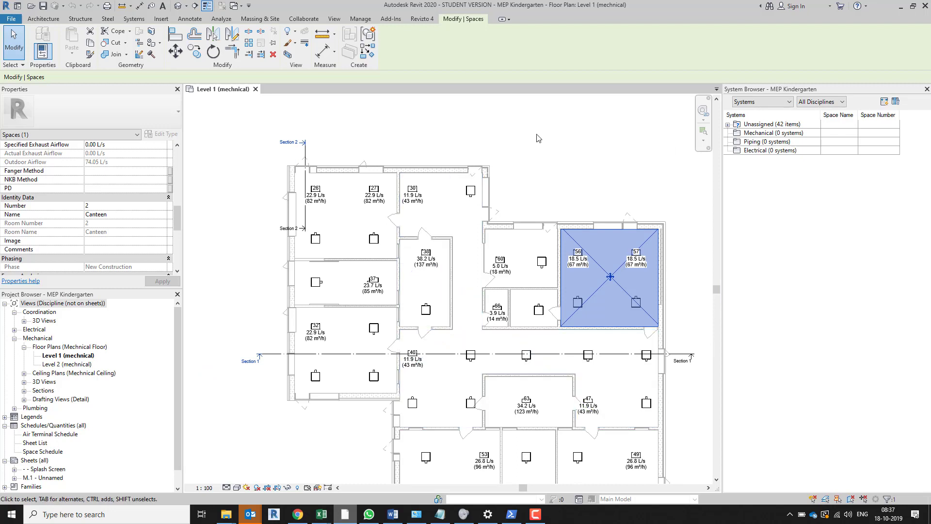
Open the airborne product selector of the Lindab Quick Selection Tool and set the product category to Exhaust air terminal
click(394, 17)
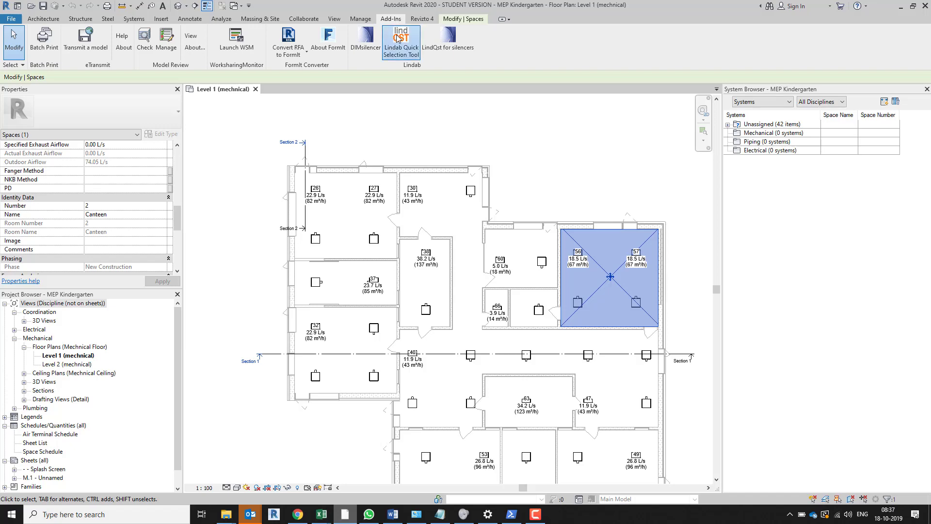
click(396, 38)
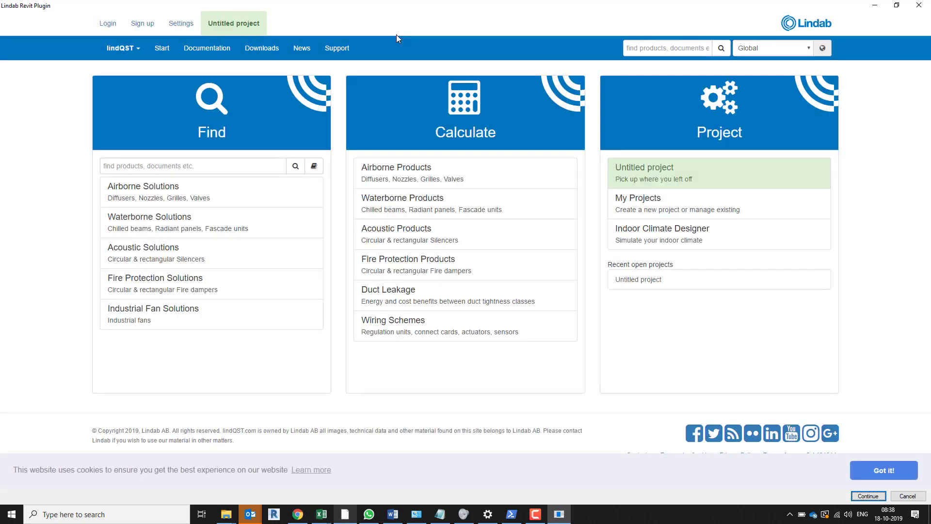
click(191, 197)
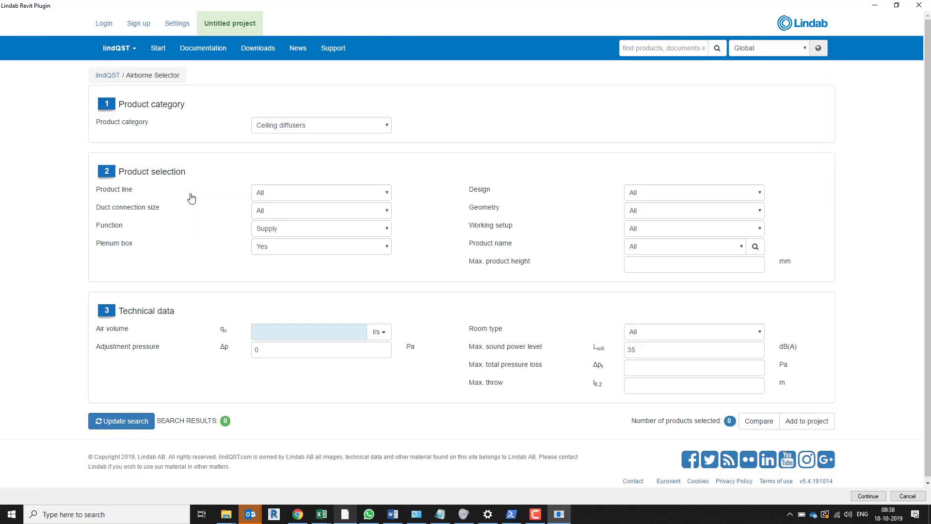
click(359, 125)
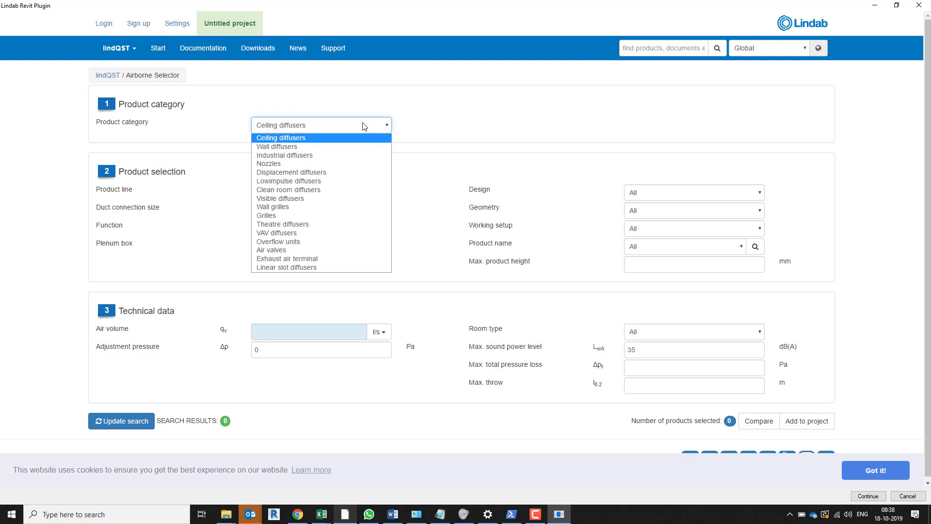
click(336, 263)
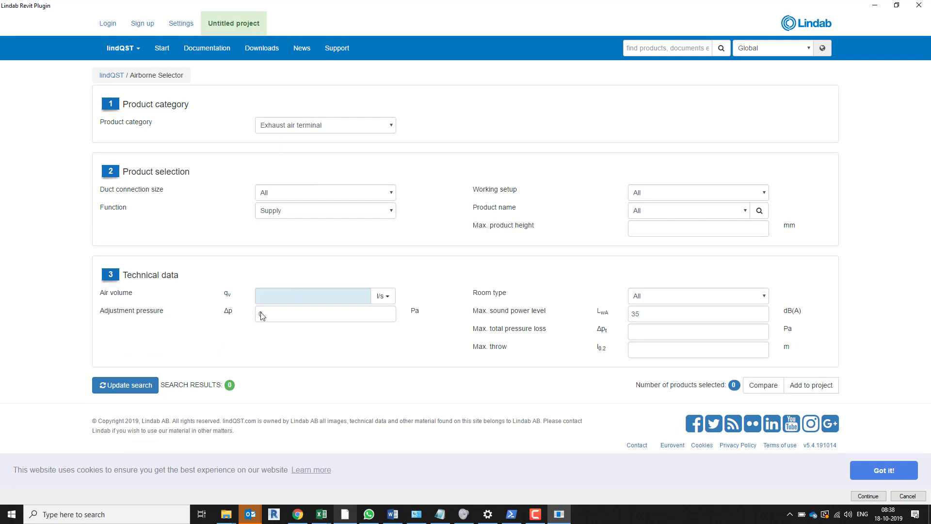
Search for exhaust air terminals with an air volume of 30 l/s
click(277, 294)
text(30)
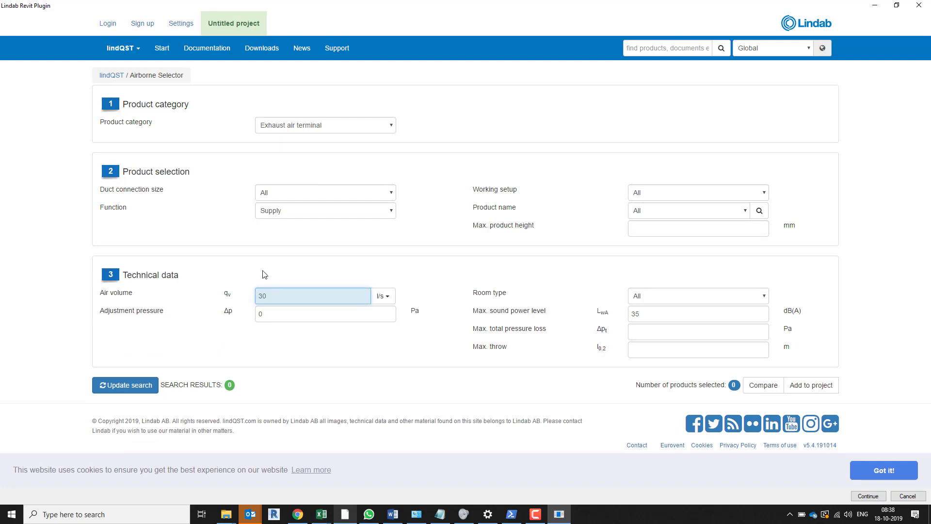
click(135, 387)
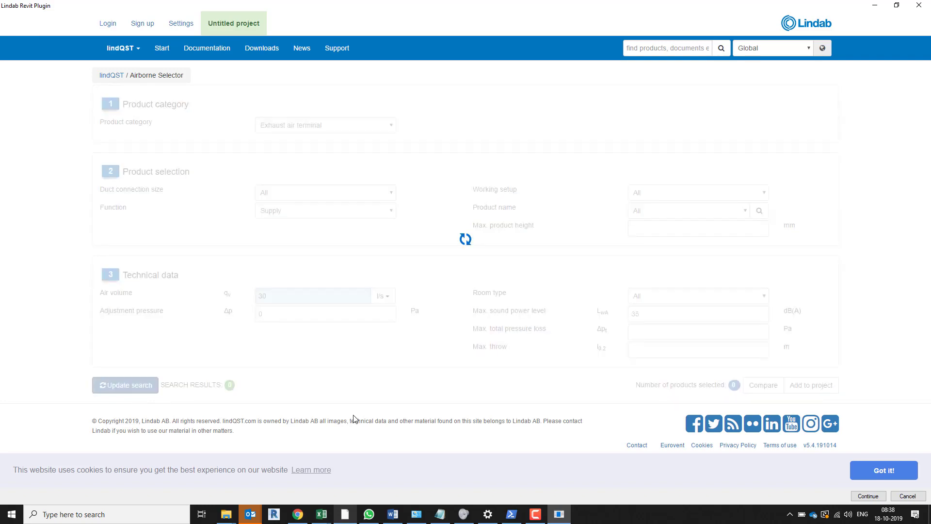
Browse the found terminals and open the calculation for SLKNU-100-300-100
scroll(344, 404, down, 7)
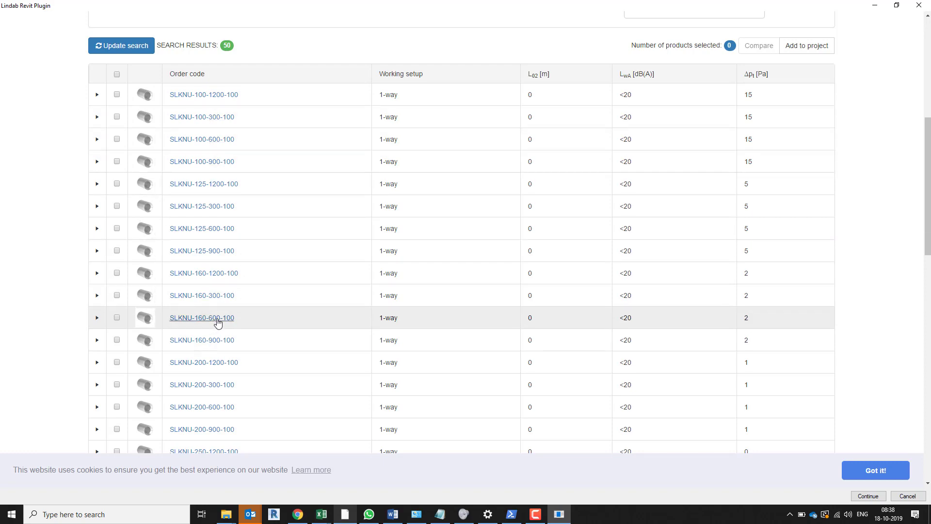
scroll(220, 408, down, 6)
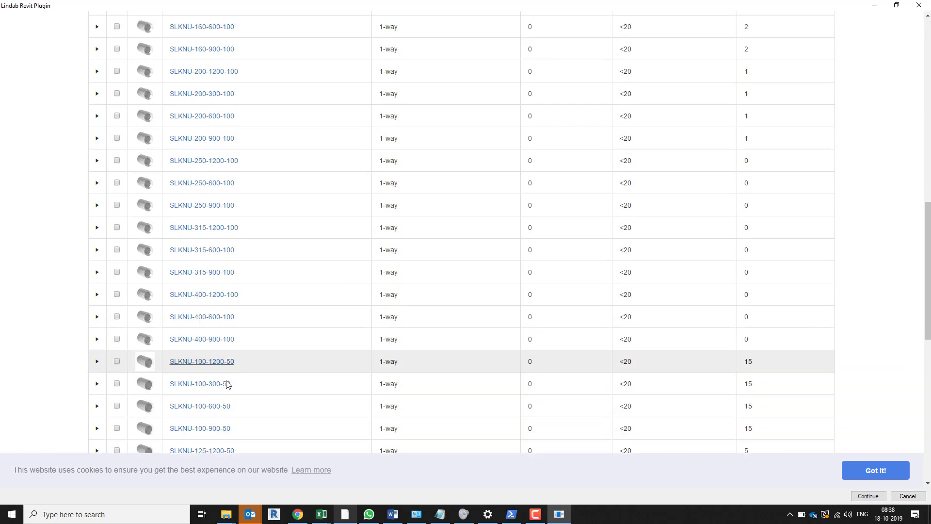
scroll(227, 434, down, 3)
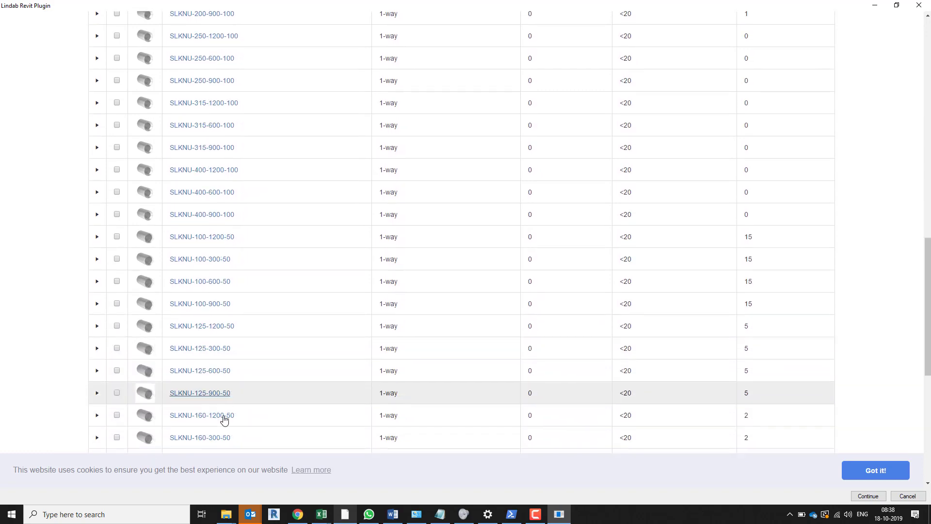
scroll(224, 417, up, 11)
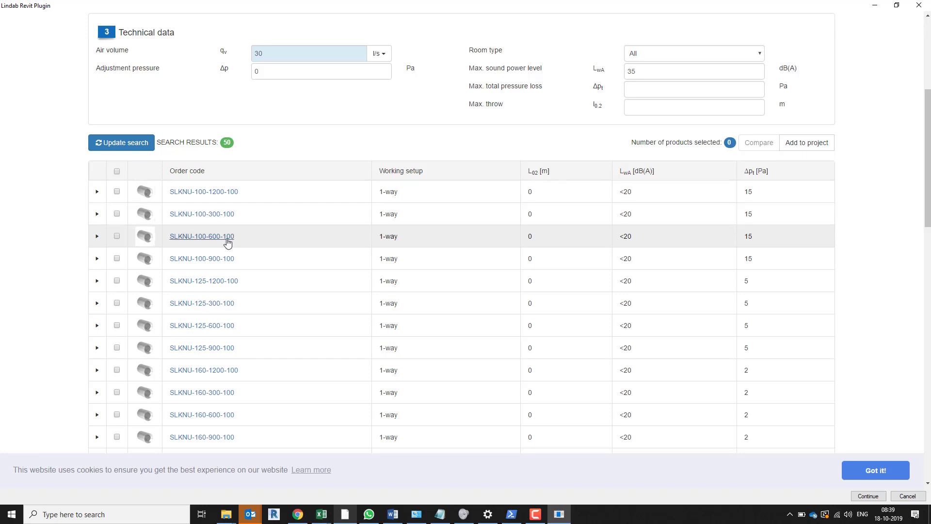
click(230, 215)
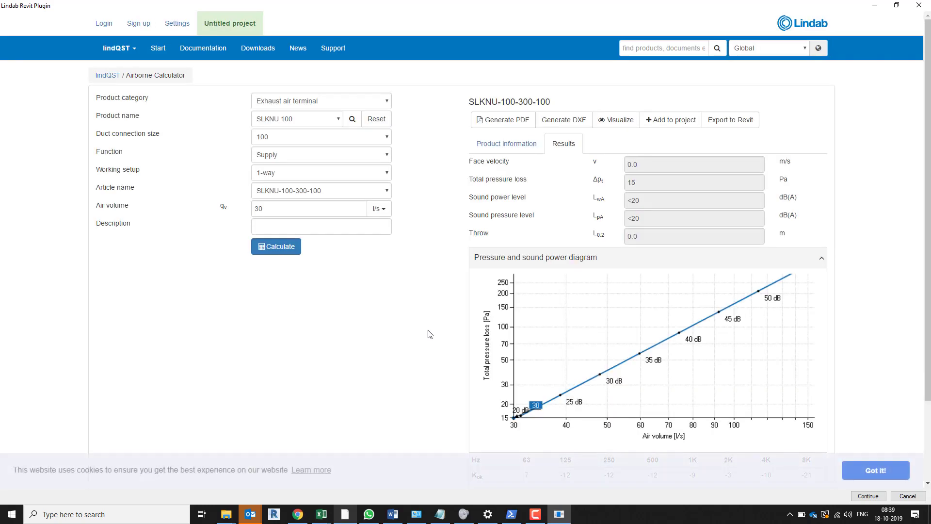
Review the SLKNU-100-300-100 results, export the product to Revit and continue to its placement in the model
scroll(429, 335, down, 2)
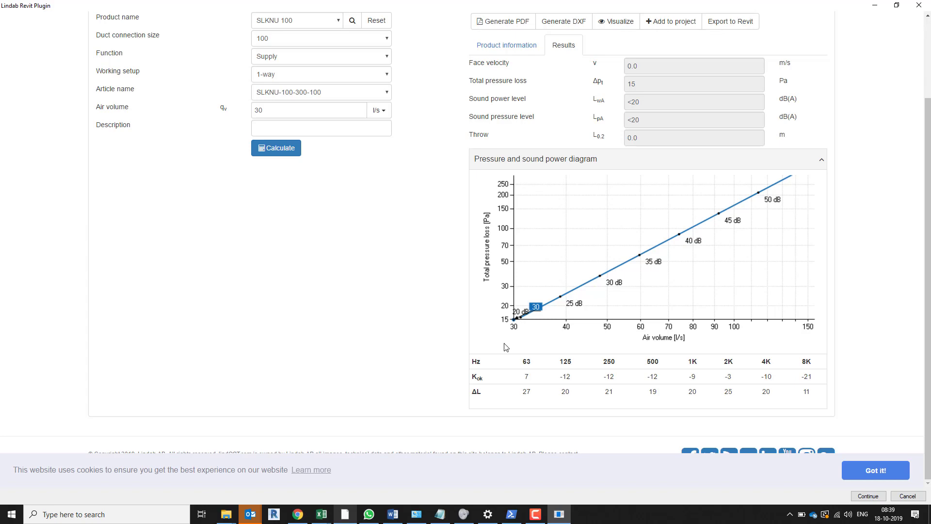
scroll(645, 262, up, 2)
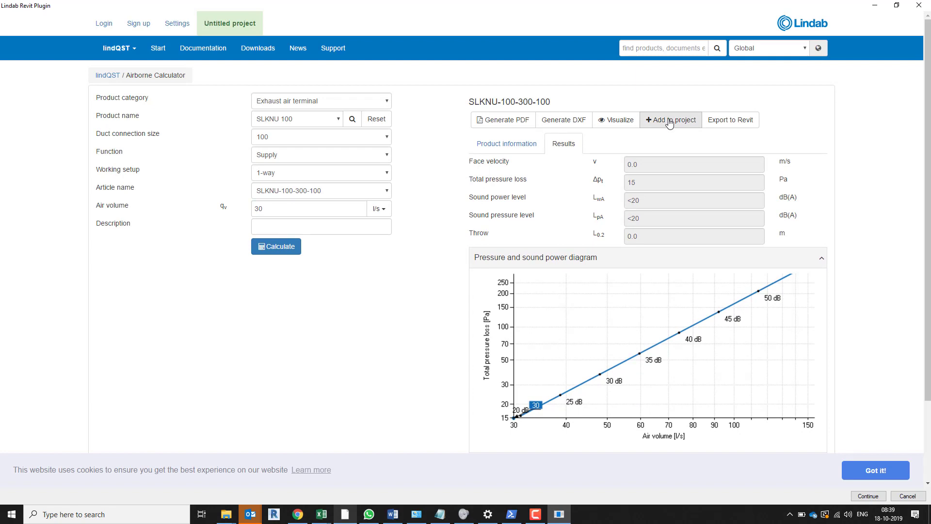
click(727, 120)
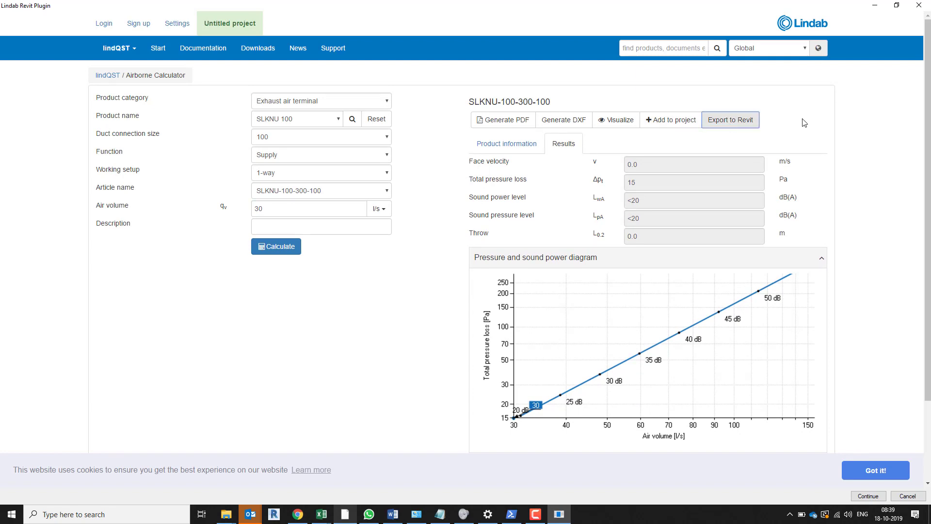
click(868, 496)
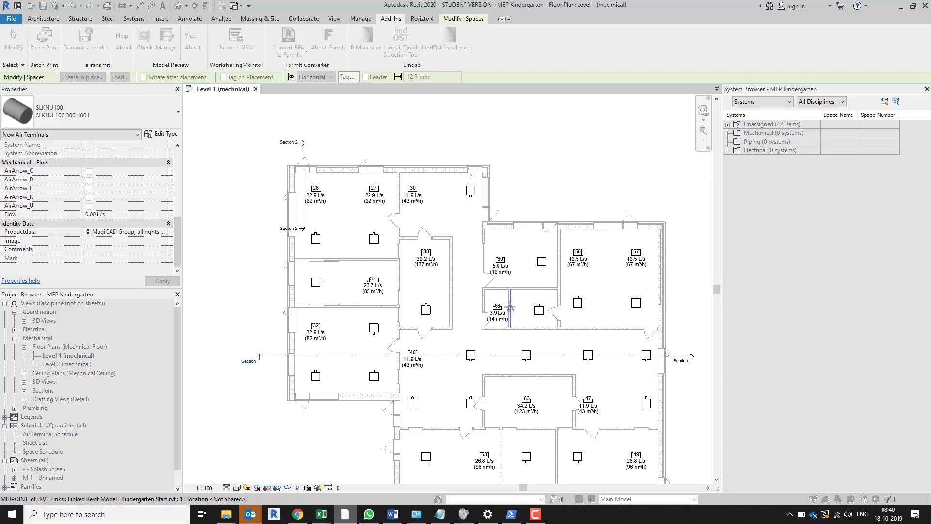
Place the SLKNU 100 terminal in the corridor beside WC 12 and show it in a 3D section box view
scroll(431, 305, up, 3)
click(434, 306)
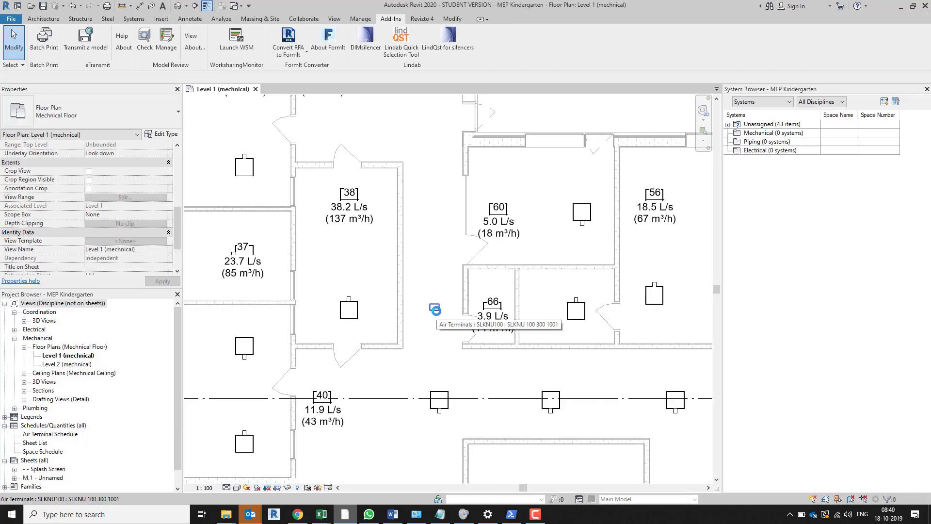
click(436, 308)
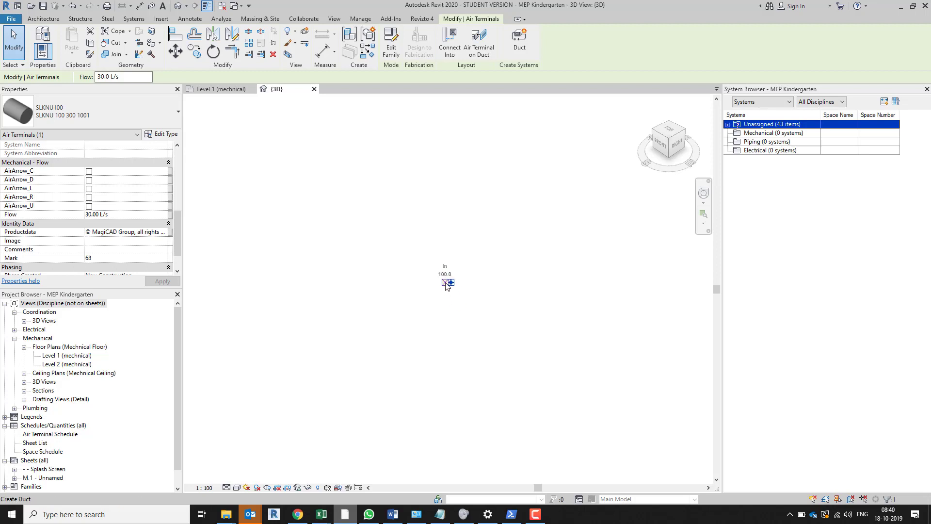
scroll(447, 282, up, 5)
scroll(485, 287, up, 2)
scroll(491, 285, up, 8)
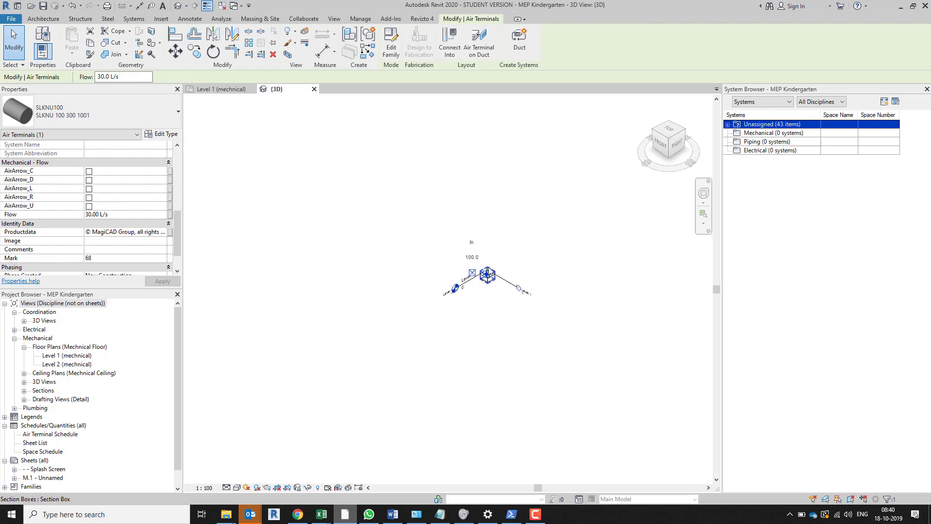
middle_drag(473, 226, 473, 325)
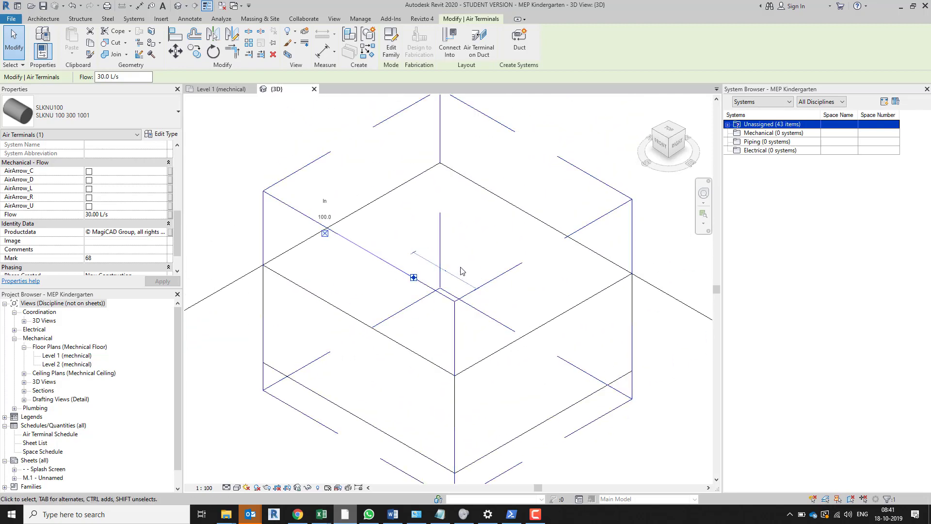
Set the placed terminal's elevation from level to 300
drag(176, 225, 174, 161)
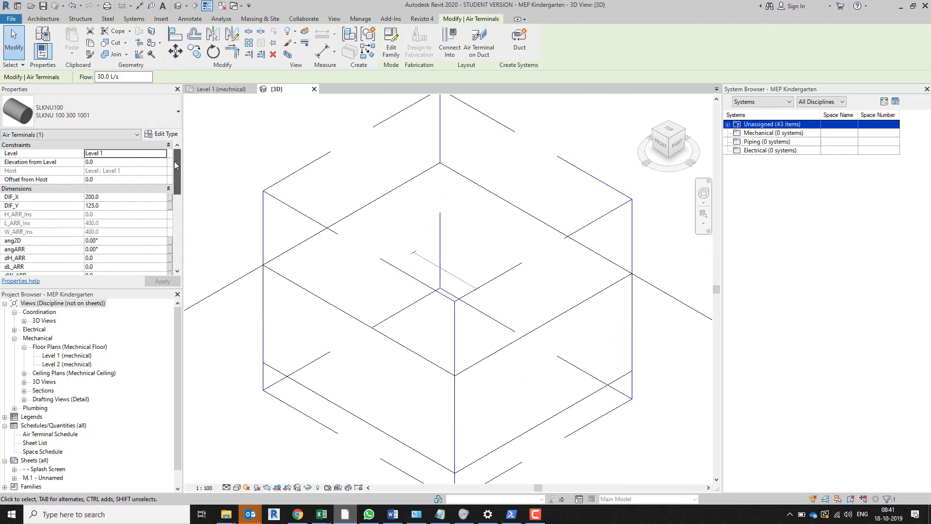
click(103, 161)
text(300)
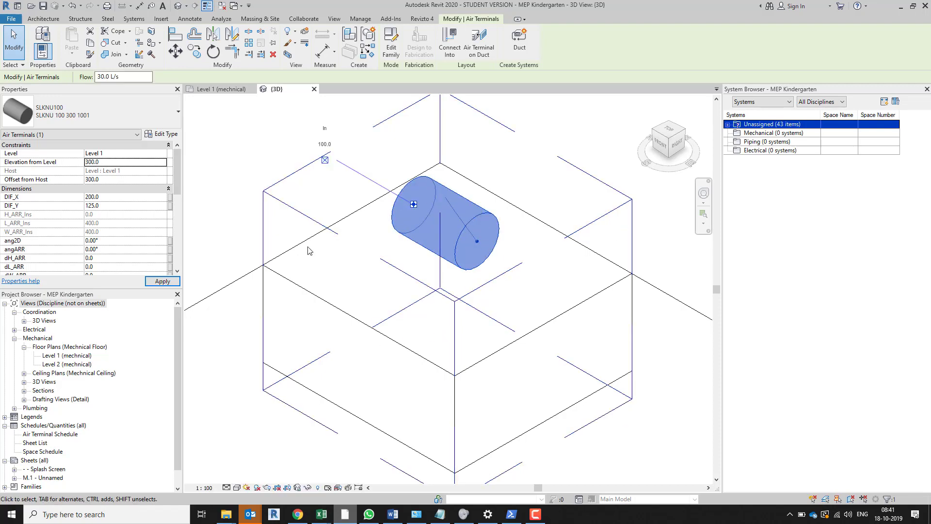
click(217, 173)
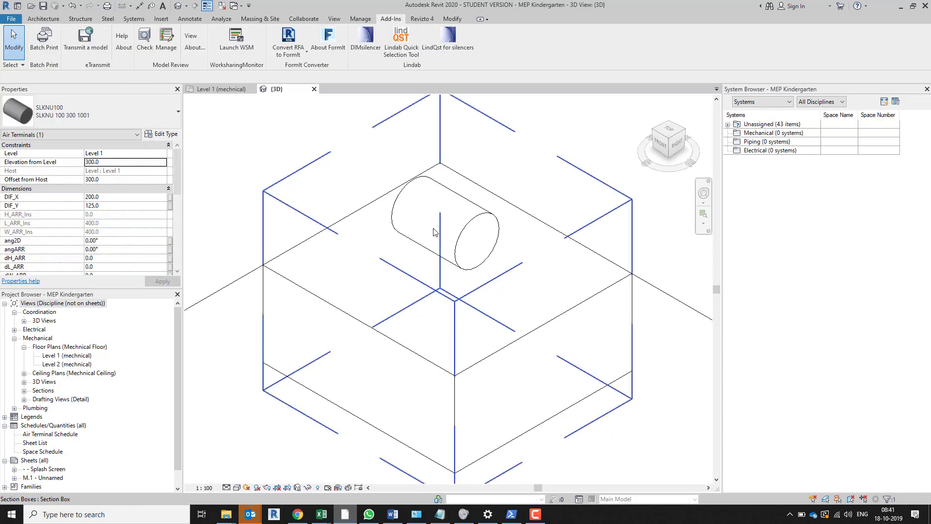
Edit the terminal's family and move its room calculation point horizontally out beyond the open end of the cylinder
click(487, 251)
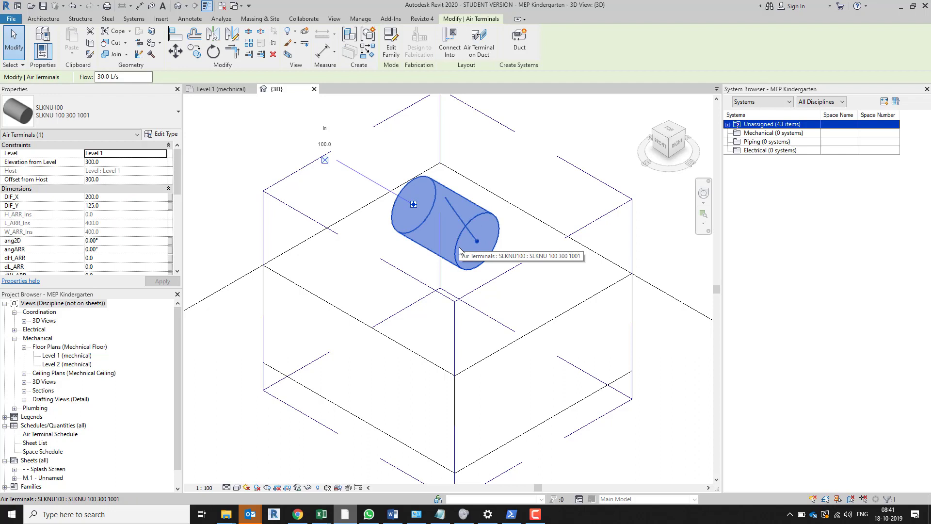
click(390, 41)
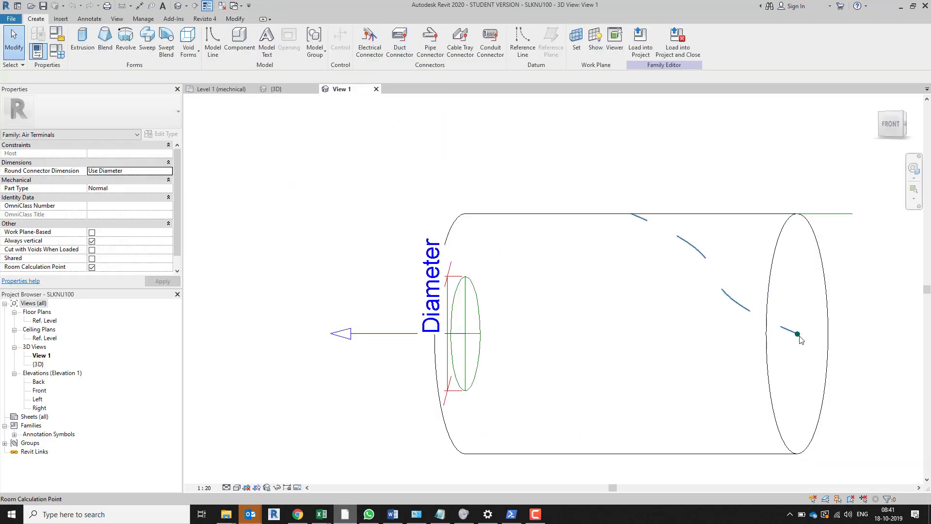
click(800, 338)
middle_drag(449, 378, 379, 371)
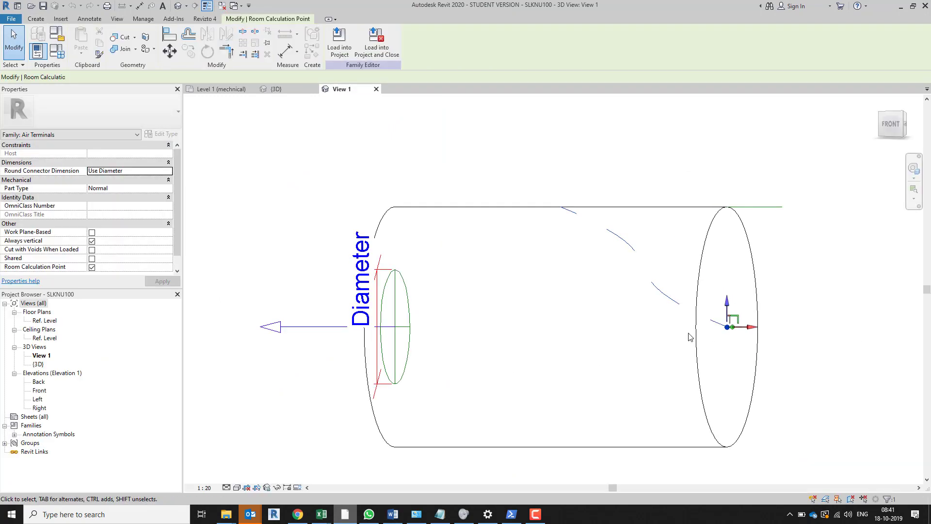
drag(756, 328, 887, 329)
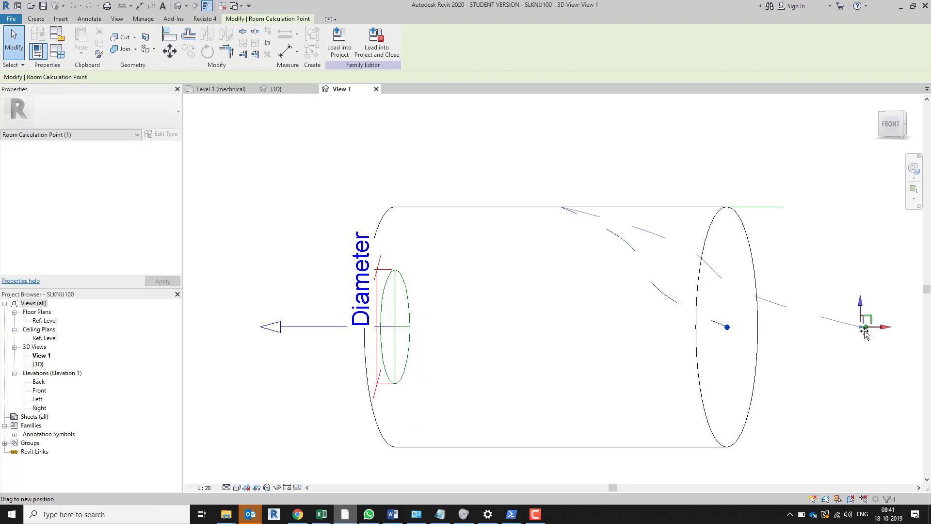
Load the edited SLKNU100 family into the MEP Kindergarten project, overwrite the existing version and close the family
click(376, 47)
click(485, 260)
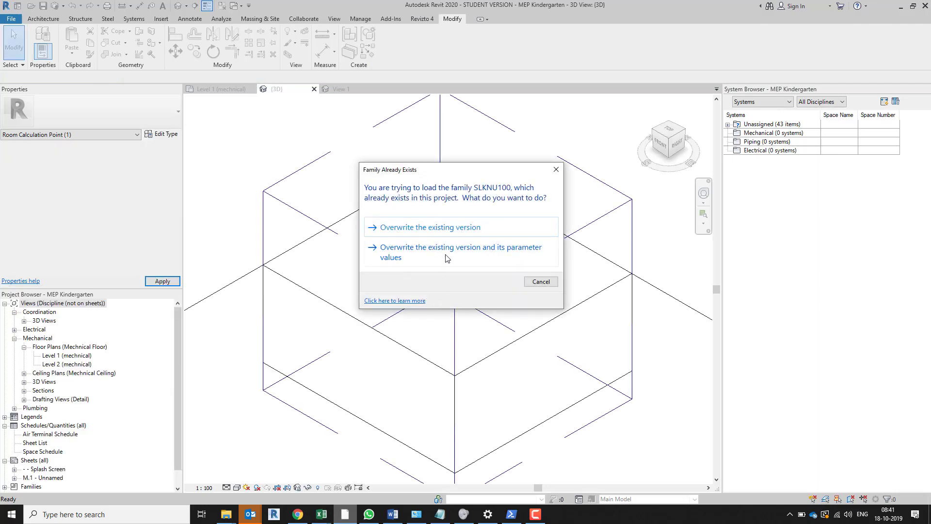
click(540, 282)
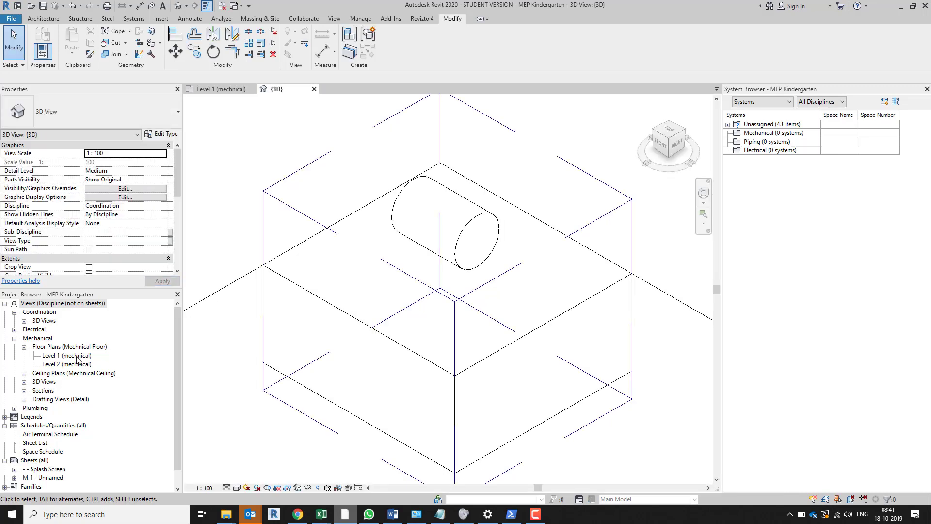
In the Level 1 (mechnical) floor plan, delete the existing air terminals in the two small rooms beside the corridor
double_click(68, 356)
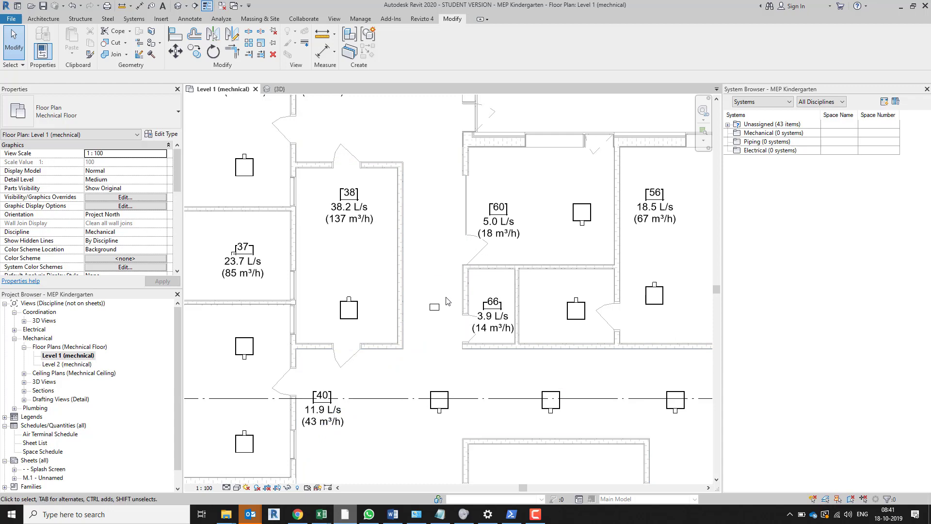
click(439, 313)
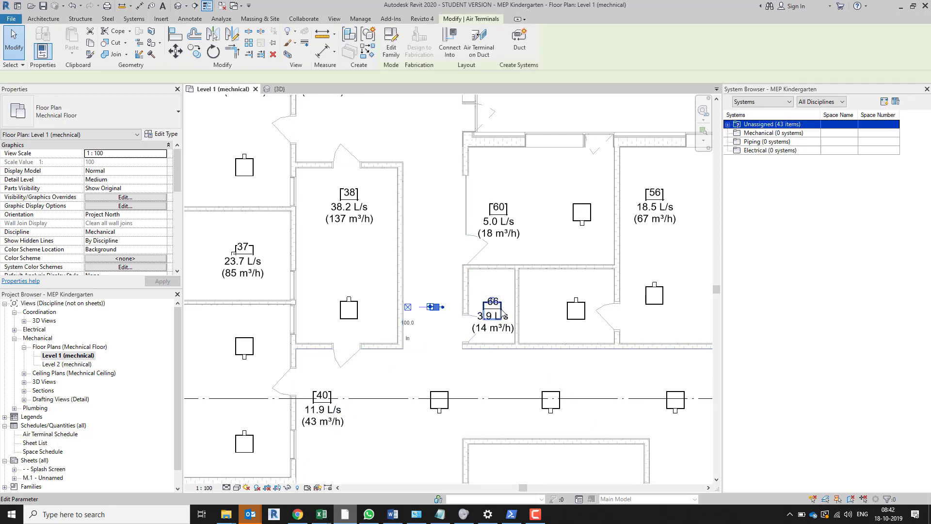
key(Delete)
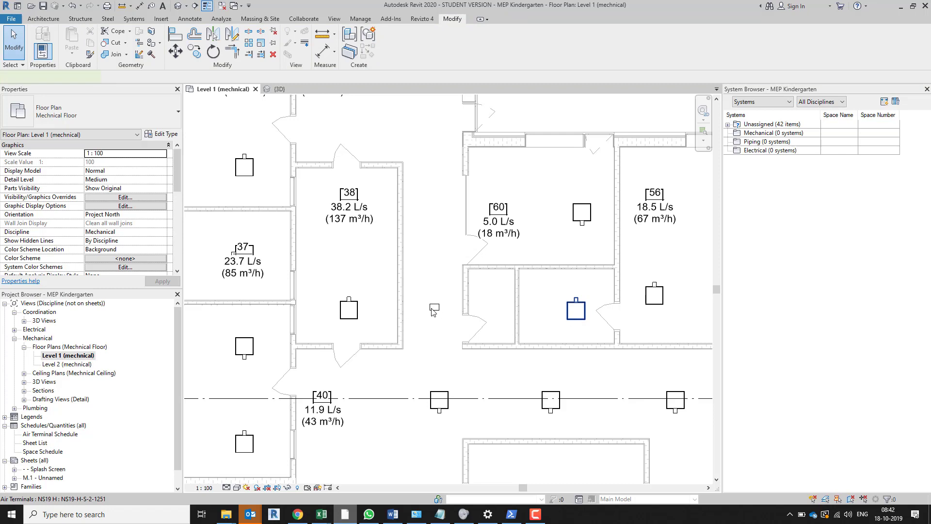
key(Delete)
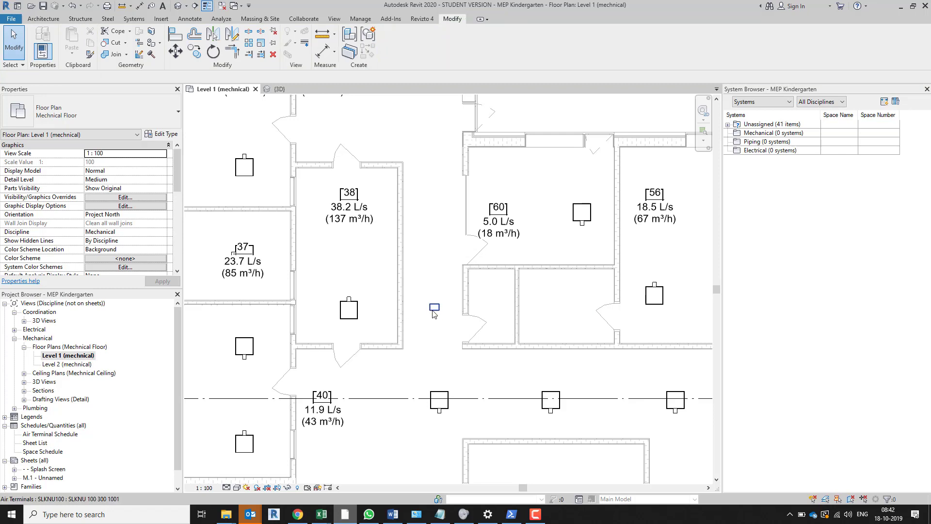
Copy the SLKNU 100 terminal horizontally into the larger of the two small rooms and delete the corridor original
click(437, 314)
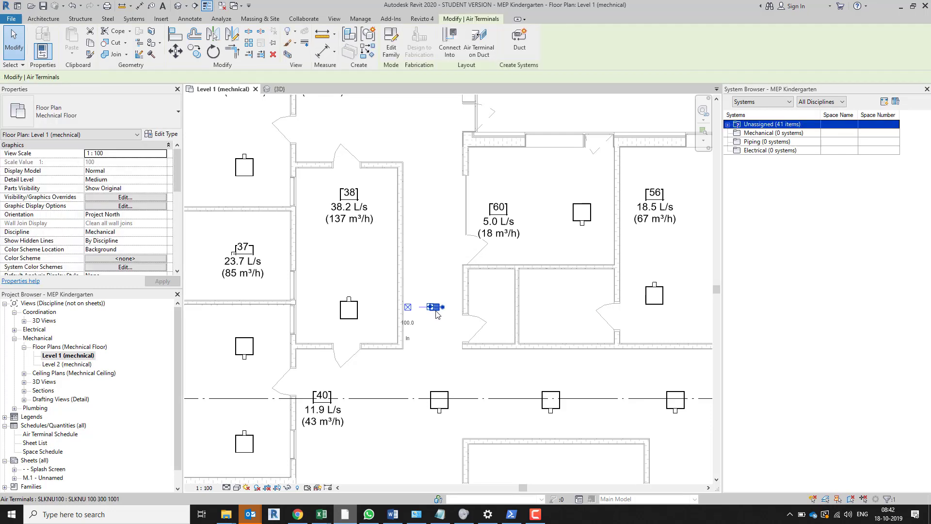
drag(436, 313, 541, 308)
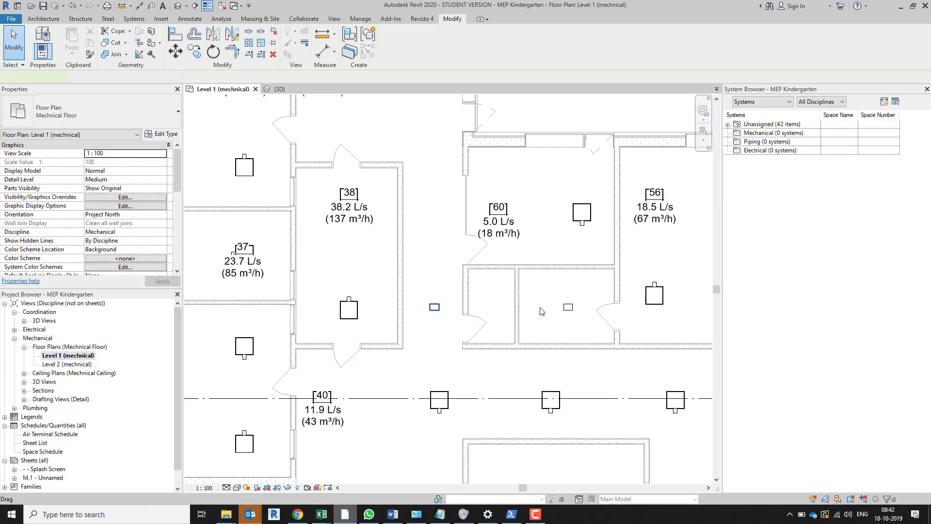
click(195, 6)
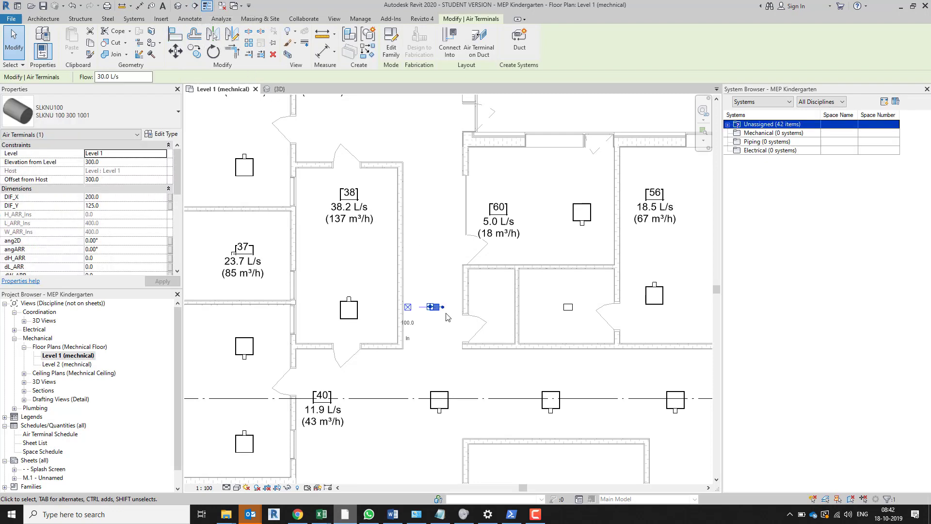
key(Delete)
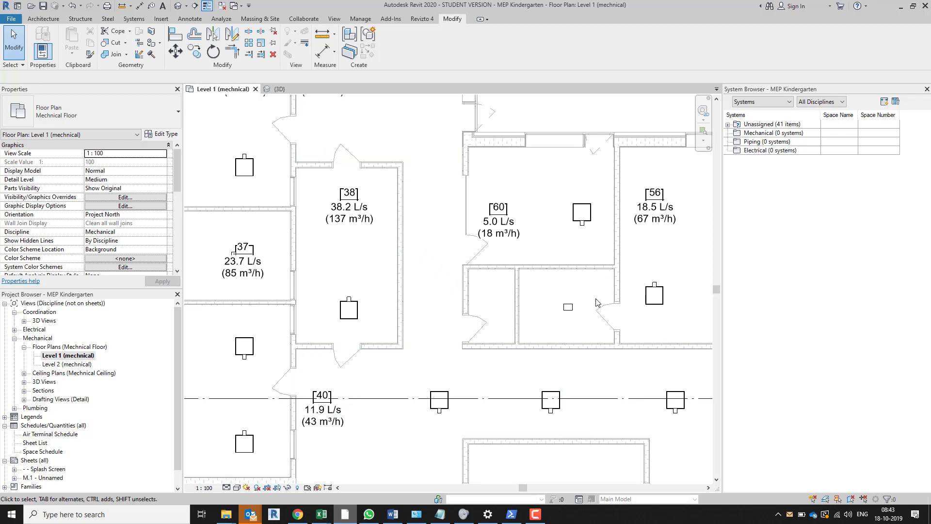
Draw a vertical section line through the small room just left of the copied terminal and open its section view
click(195, 6)
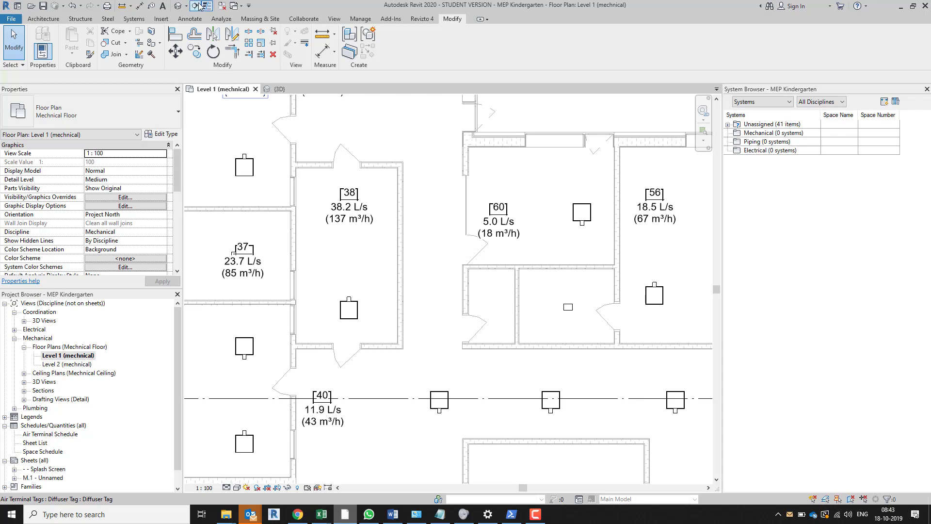
click(543, 248)
click(543, 376)
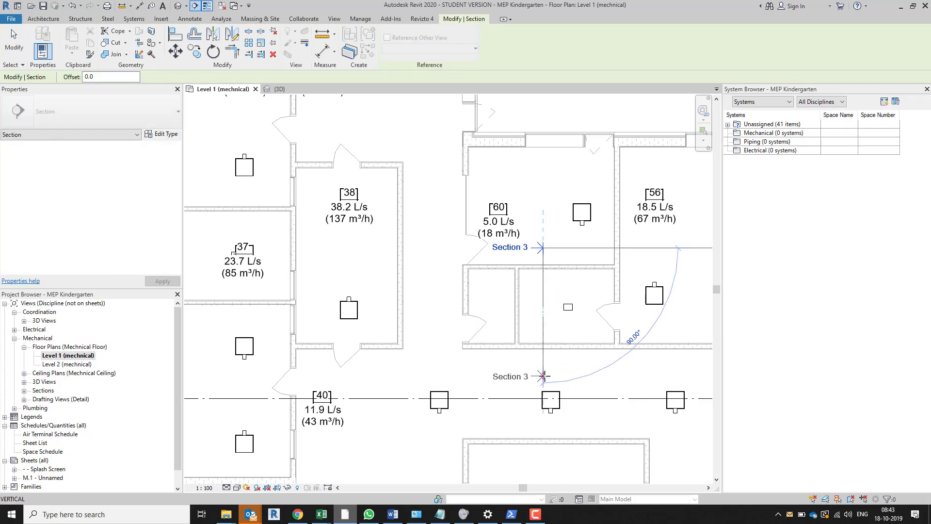
key(Escape)
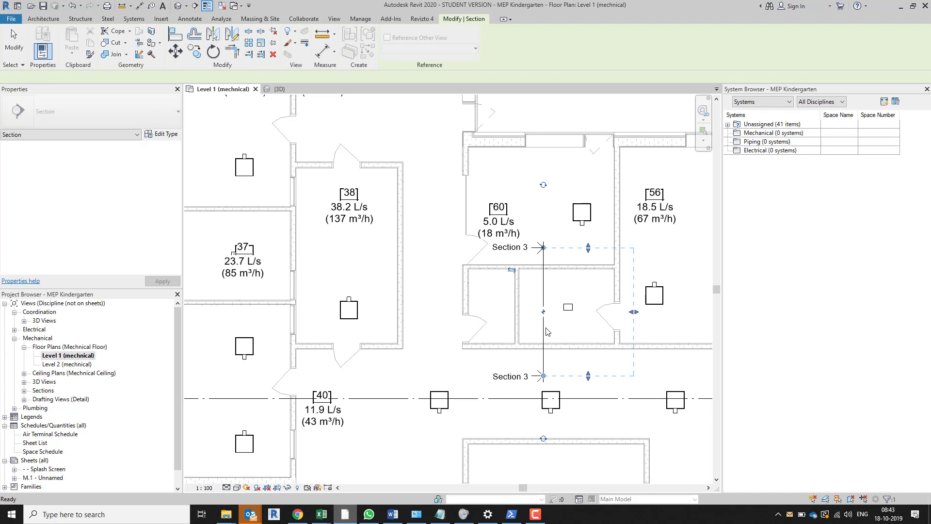
right_click(546, 331)
click(585, 128)
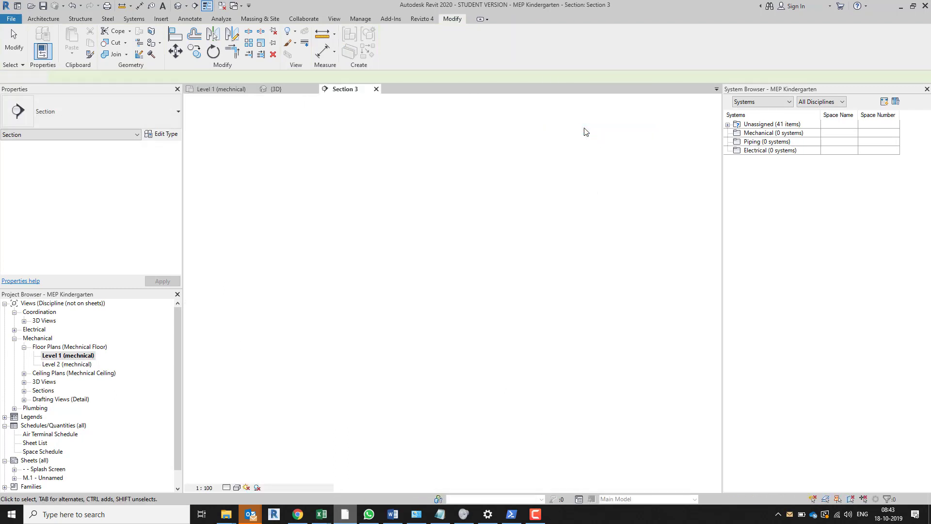
scroll(441, 402, up, 3)
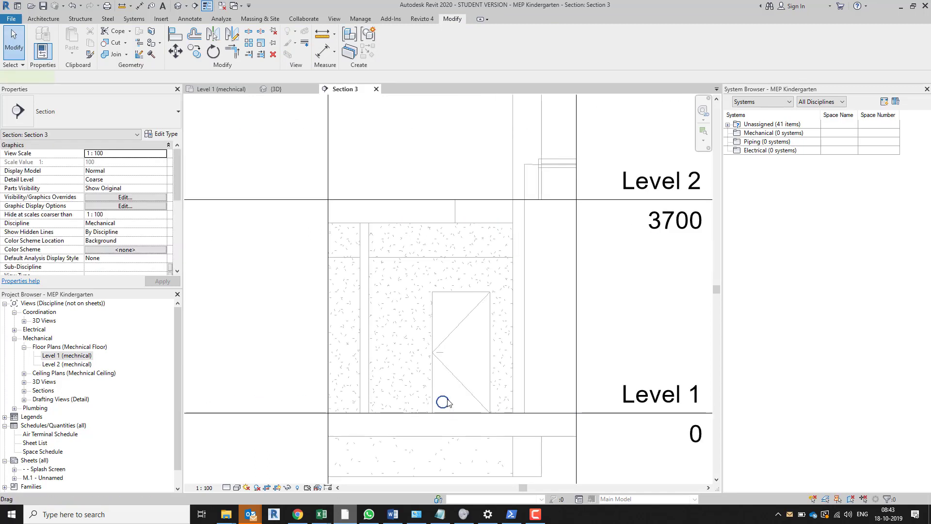
Set the SLKNU 100 terminal's elevation from level to 2700 in the section view
click(443, 401)
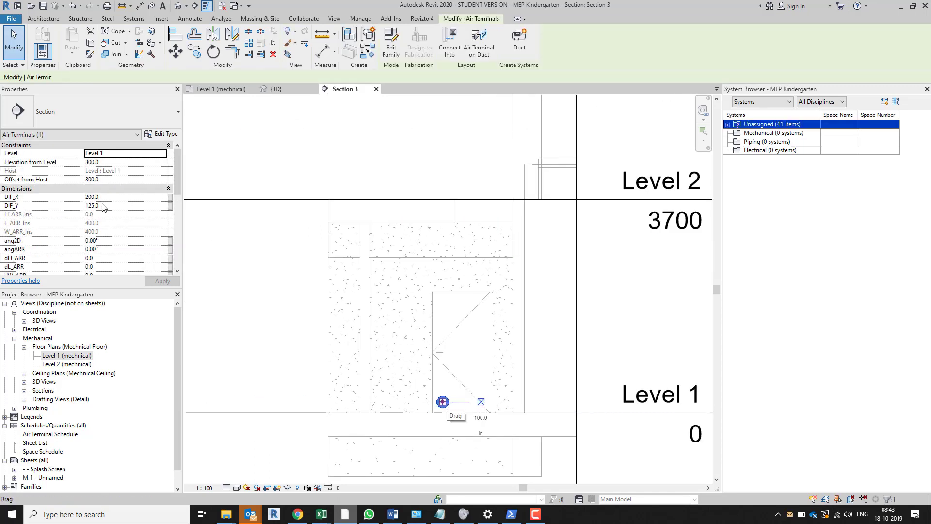
click(113, 163)
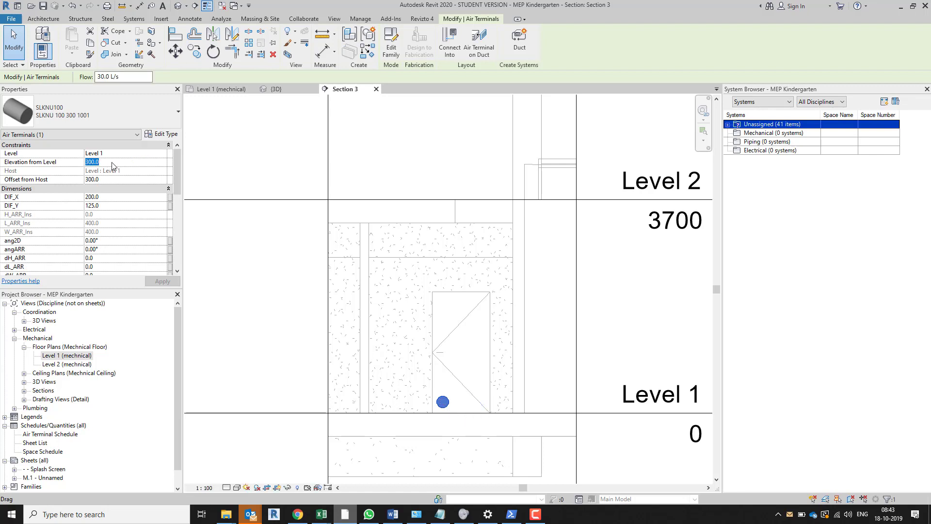
text(2700)
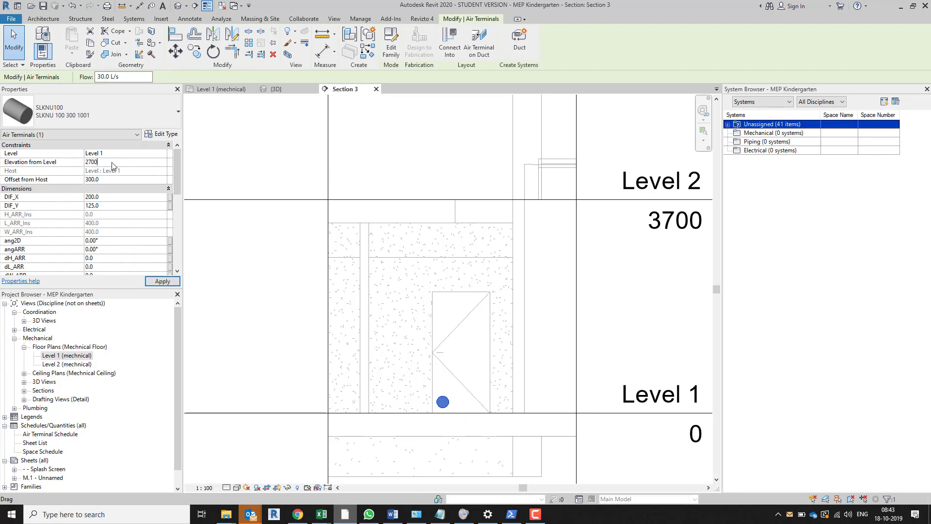
key(Return)
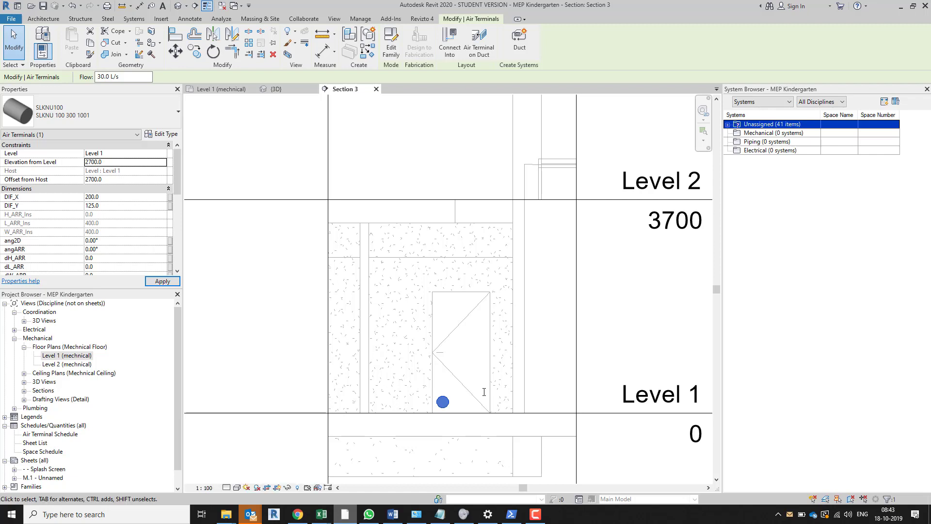
scroll(446, 267, up, 3)
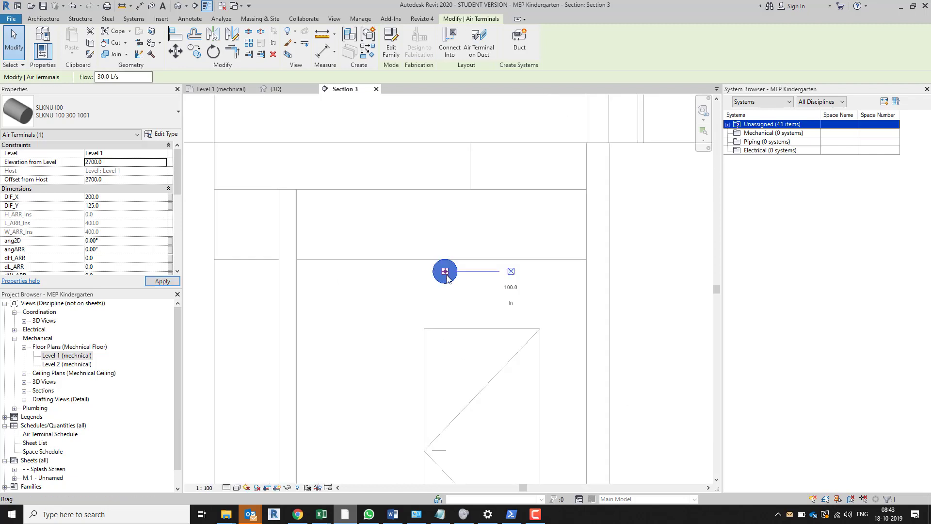
scroll(449, 281, up, 2)
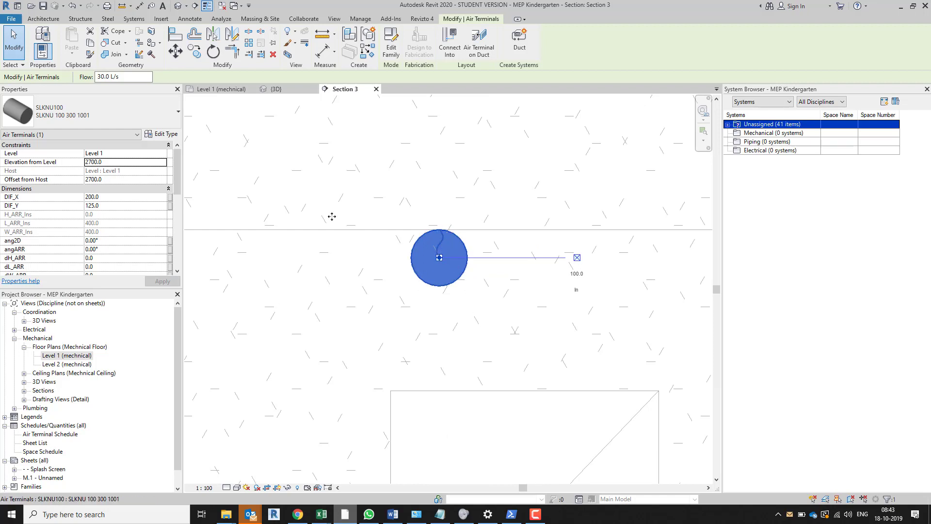
Raise the terminal's elevation from level to 2800
click(121, 163)
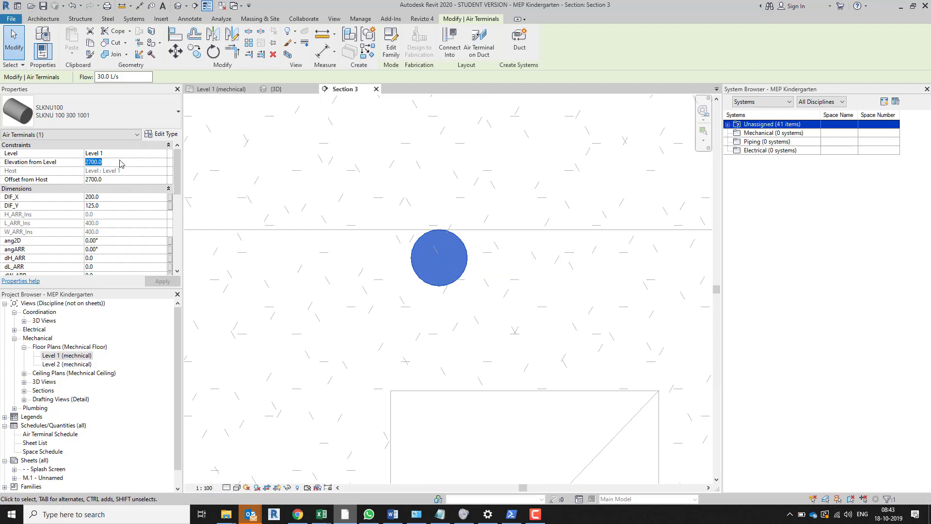
text(2800)
key(Return)
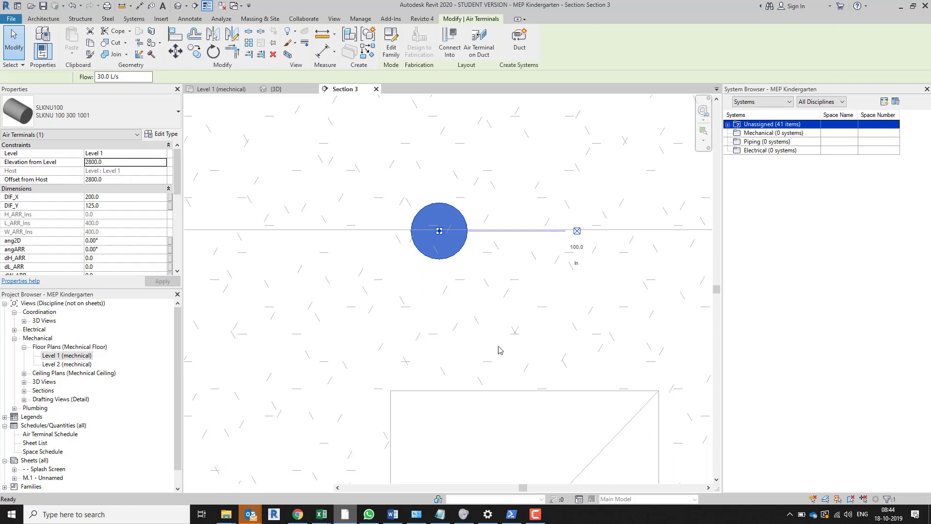
Rotate the Section 3 line by 90° in the Level 1 plan and move it just above the terminal, looking down the plan
key(ctrl+Tab)
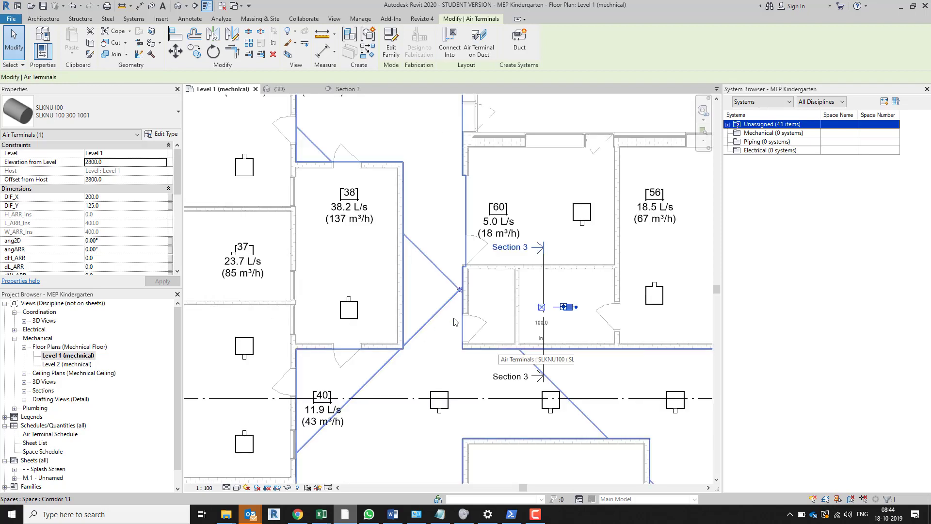
click(543, 334)
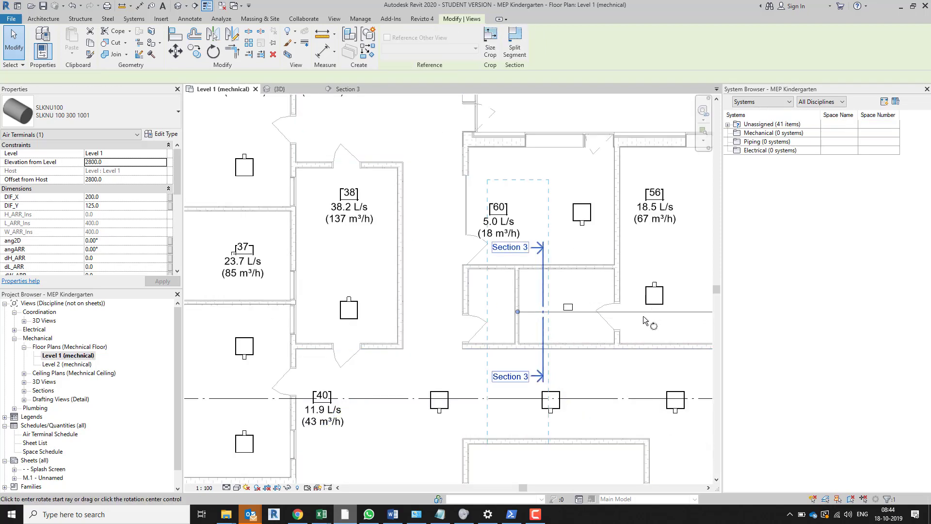
click(652, 313)
click(517, 432)
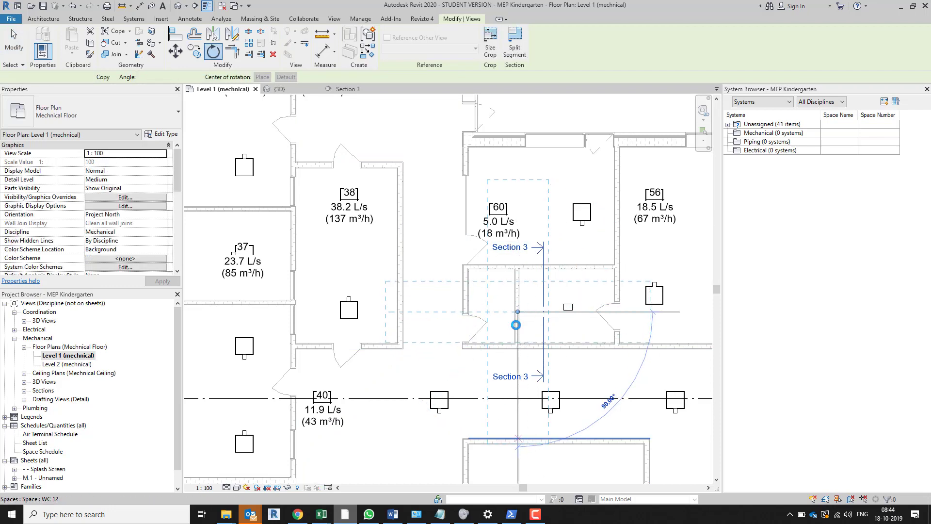
drag(506, 336, 575, 286)
Open the Section 3 view and rotate the terminal about a quarter turn so its room calculation point faces downwards
right_click(574, 286)
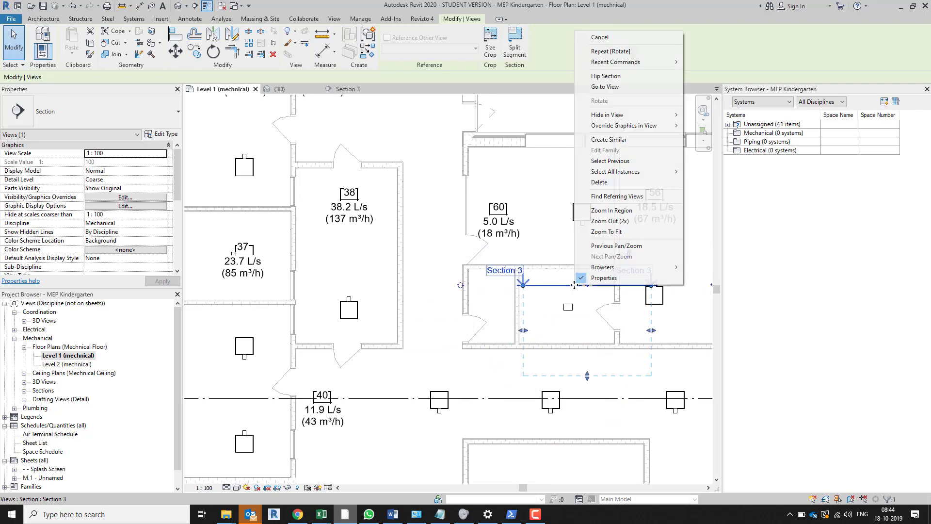
click(614, 87)
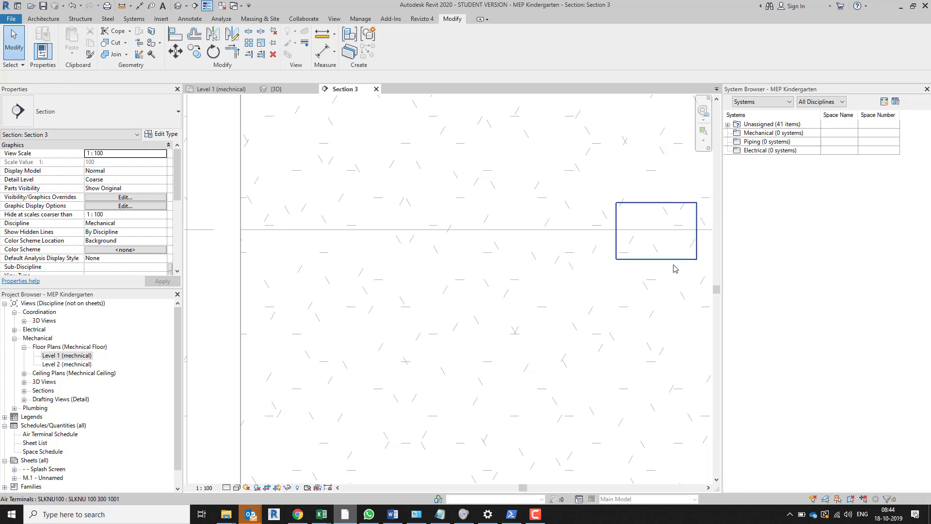
click(651, 297)
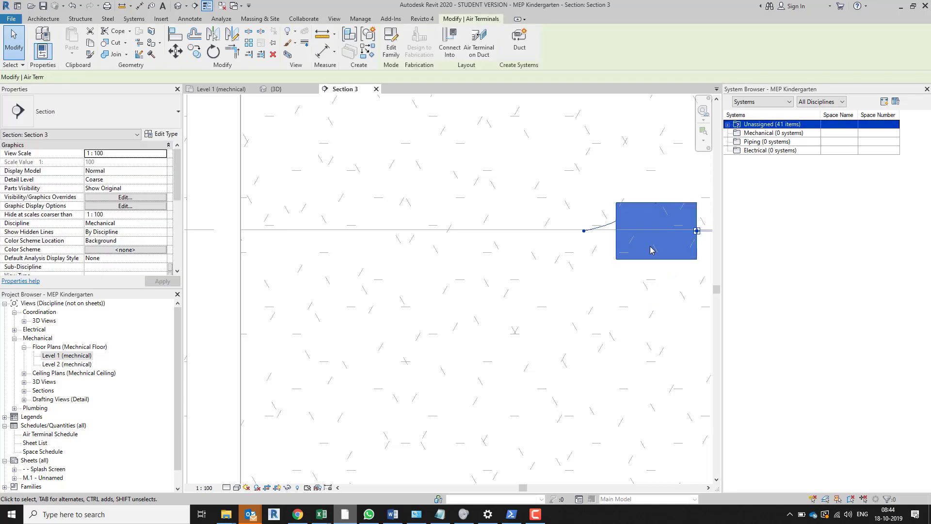
key(r)
key(o)
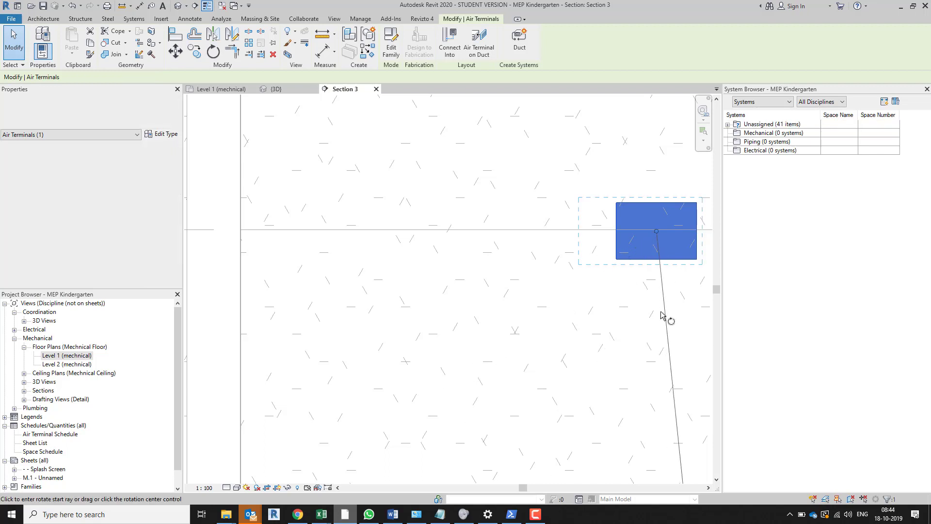
click(659, 318)
middle_drag(554, 323, 208, 306)
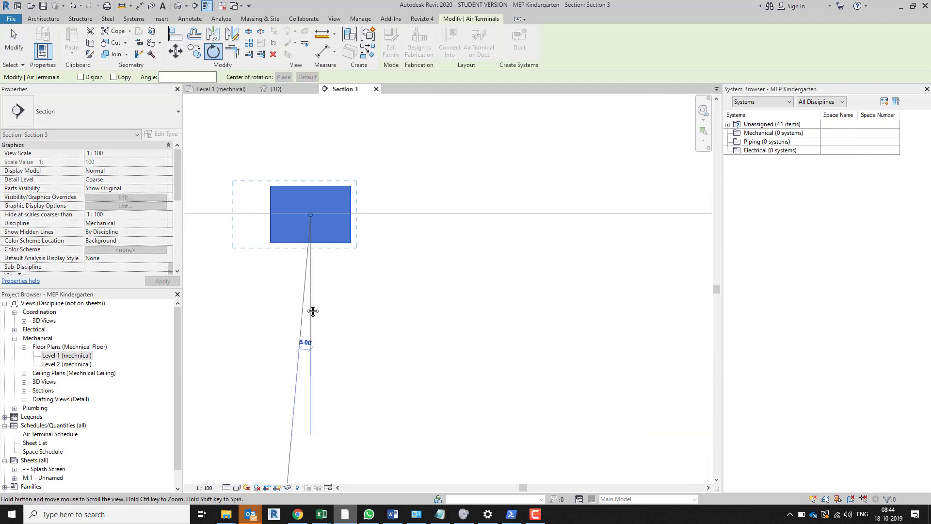
click(461, 214)
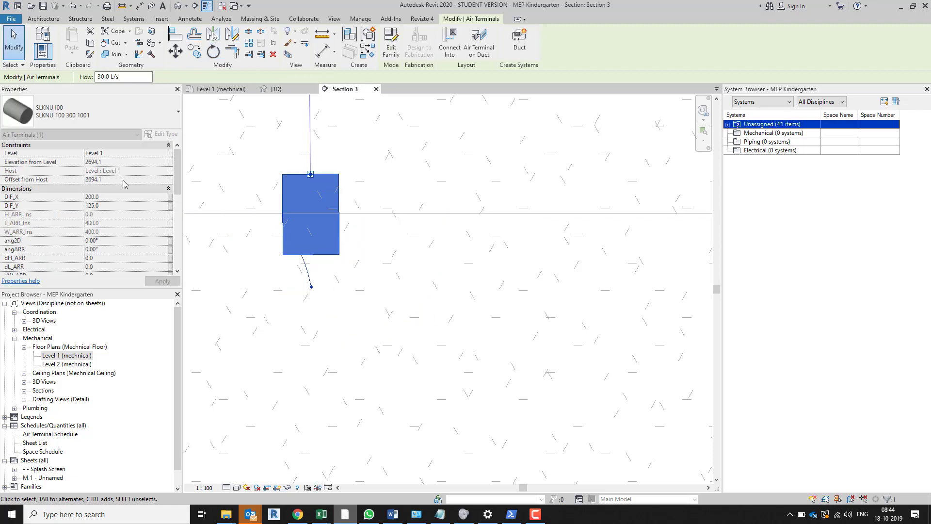
Set the rotated terminal's elevation from level to 2800
click(120, 163)
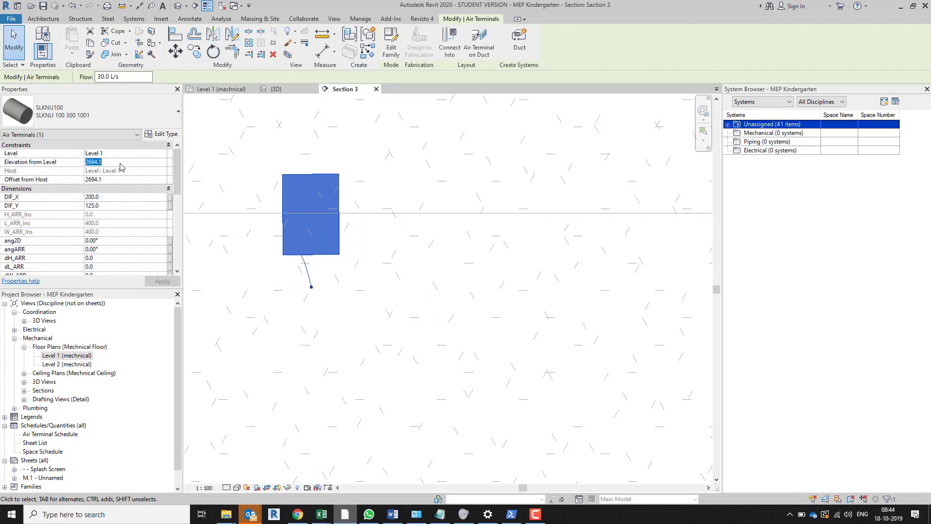
text(2800.0)
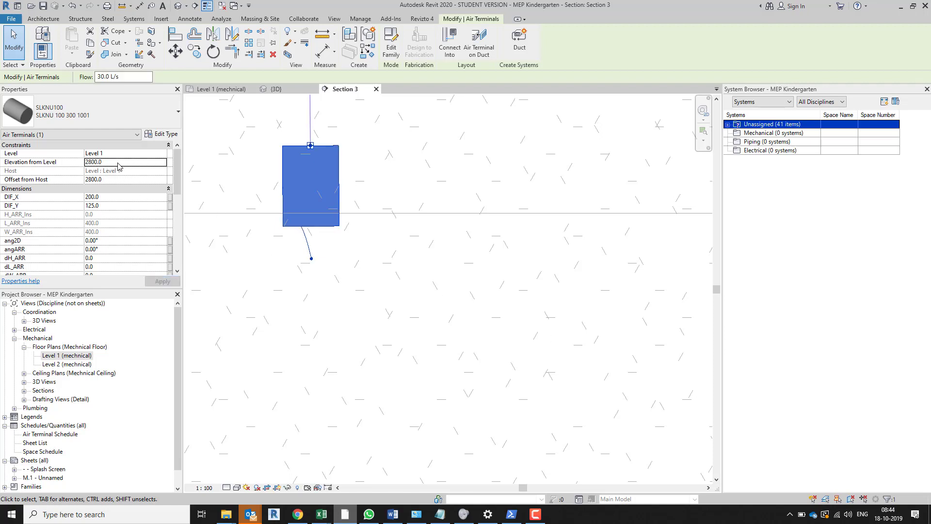
scroll(316, 239, up, 4)
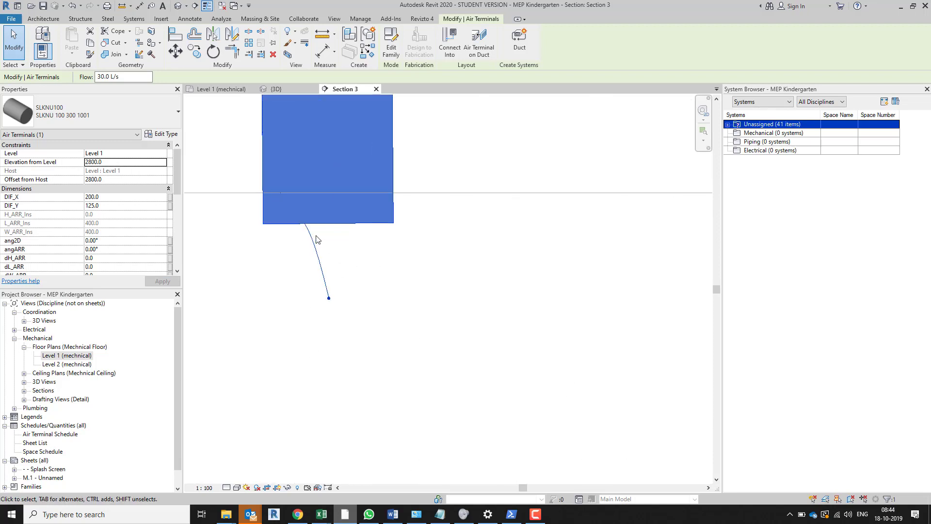
Draw a horizontal detail line about 340 mm long just below the air terminal in the Section 3 view
scroll(317, 239, up, 1)
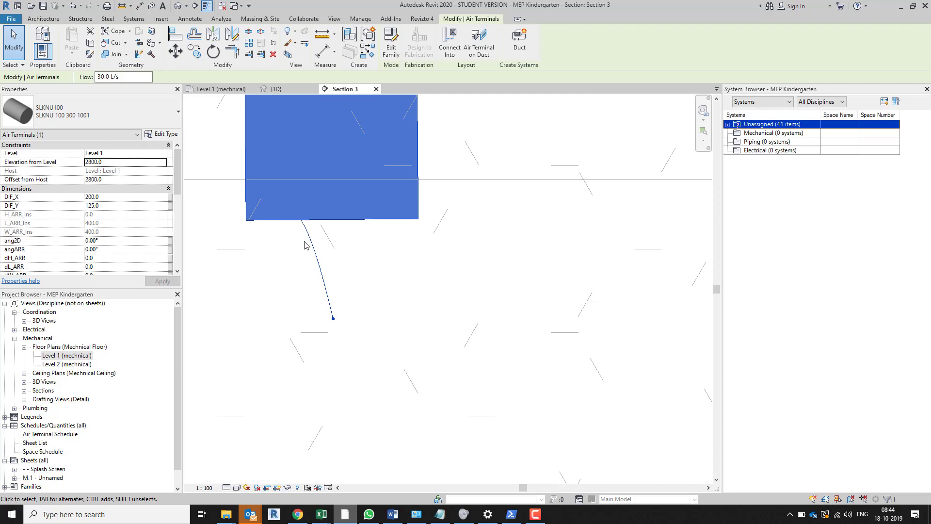
click(240, 257)
key(d)
key(l)
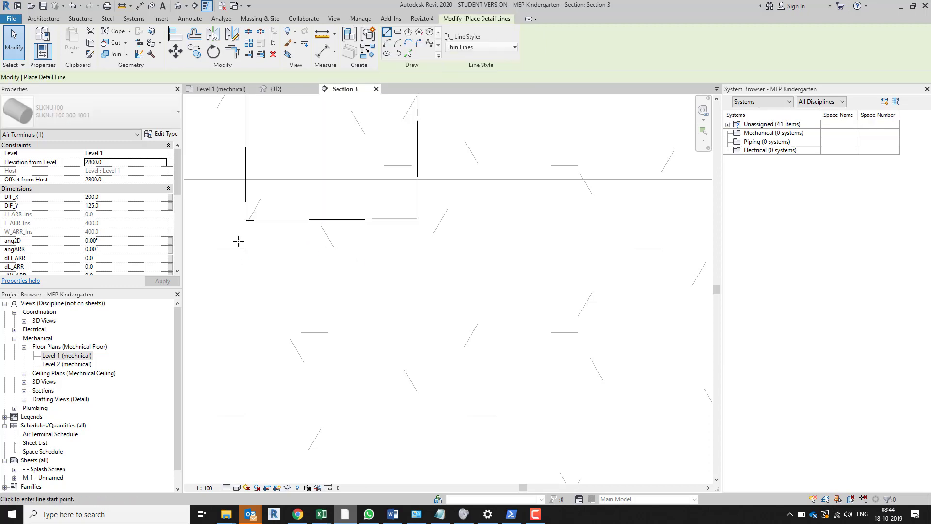
click(238, 241)
click(517, 241)
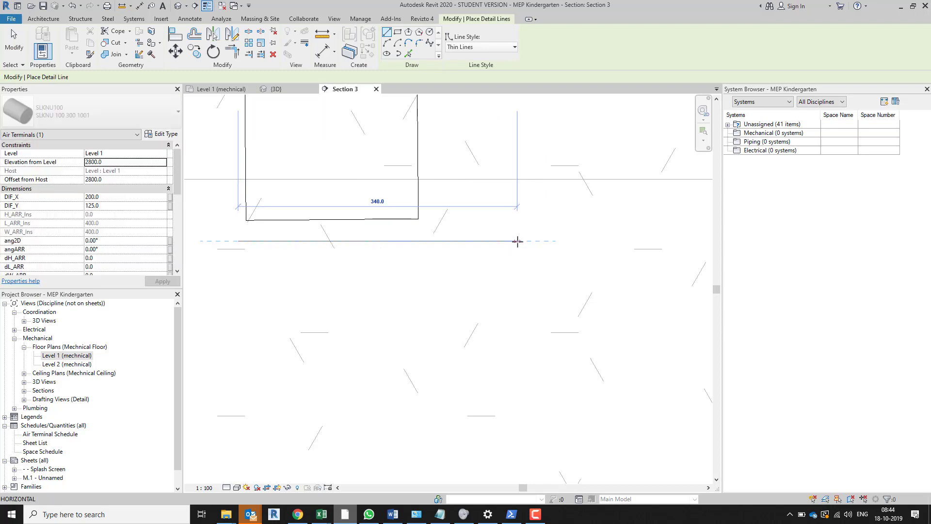
key(Escape)
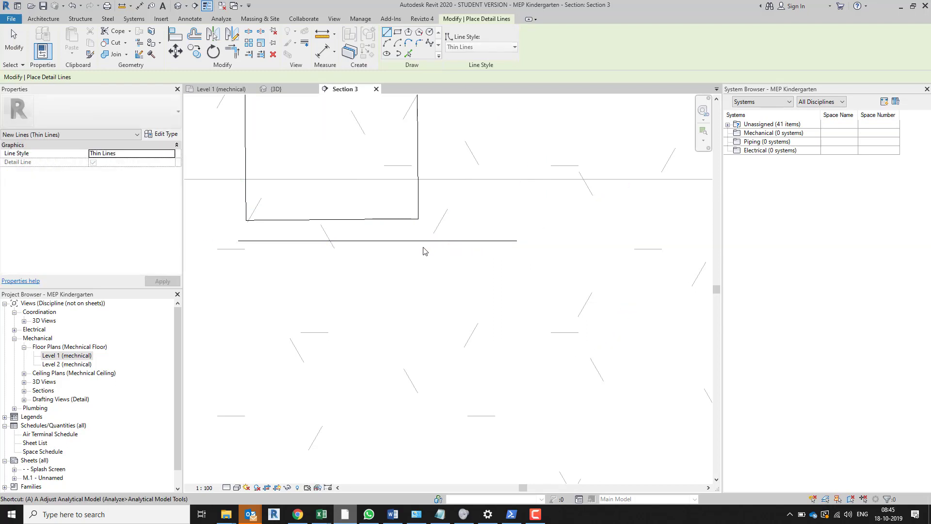
Align the terminal's slightly tilted bottom edge to the detail line so that the terminal stands straight
key(Escape)
key(a)
key(l)
click(415, 240)
click(397, 219)
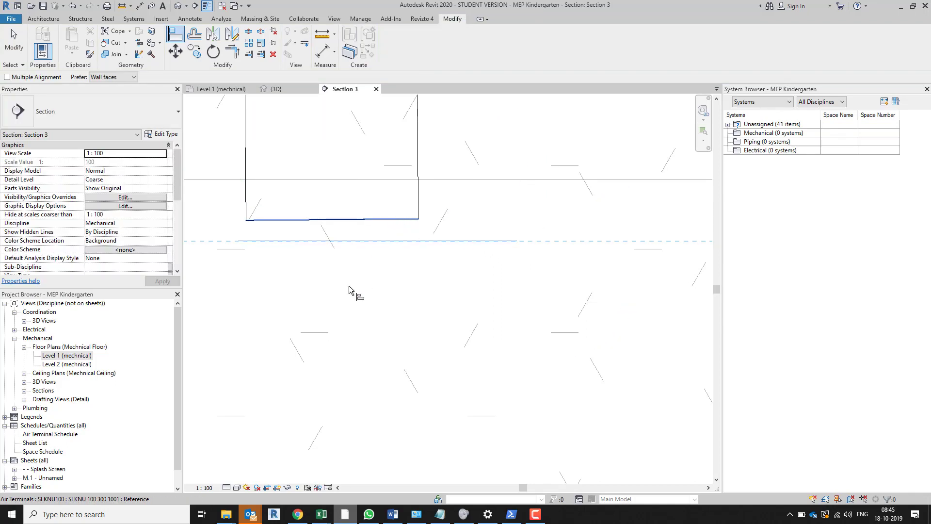
key(Escape)
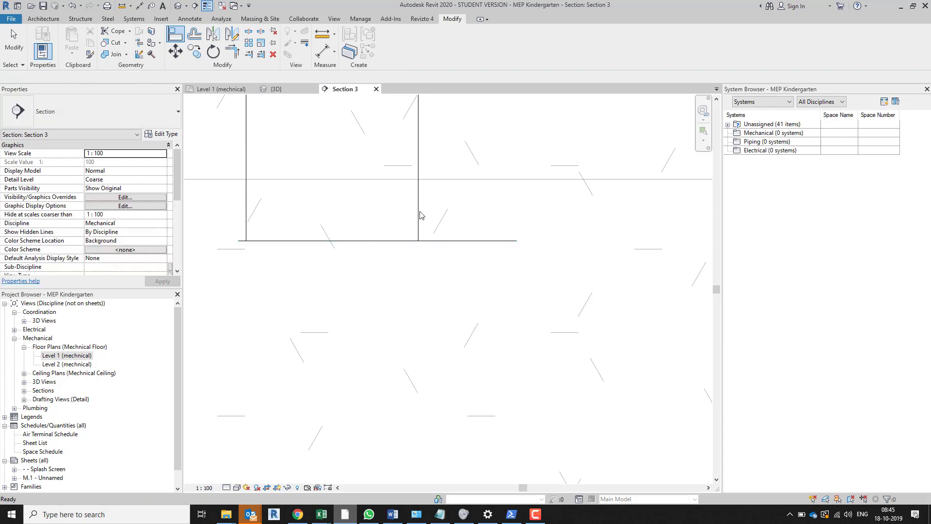
Try to align the terminal's bottom edge with the horizontal ceiling line, and undo the alignment that catches the detail line
key(a)
key(l)
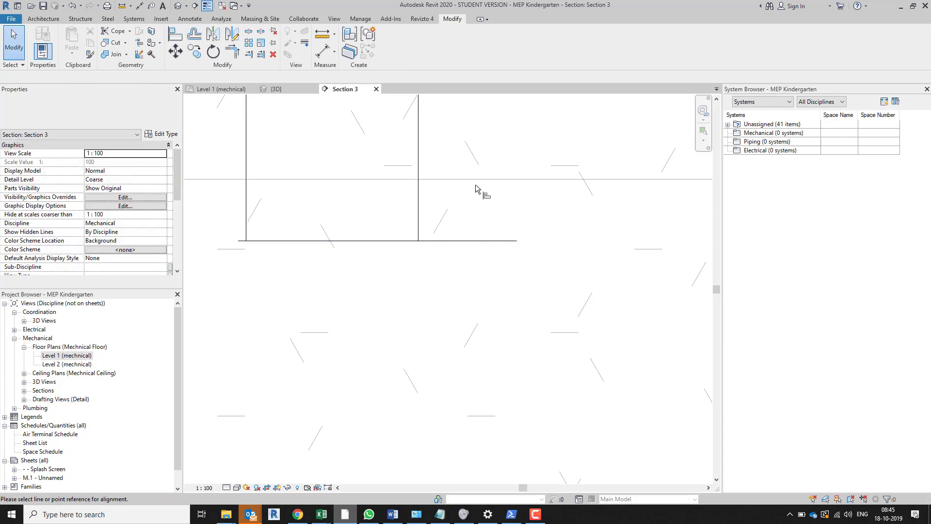
click(476, 180)
click(342, 240)
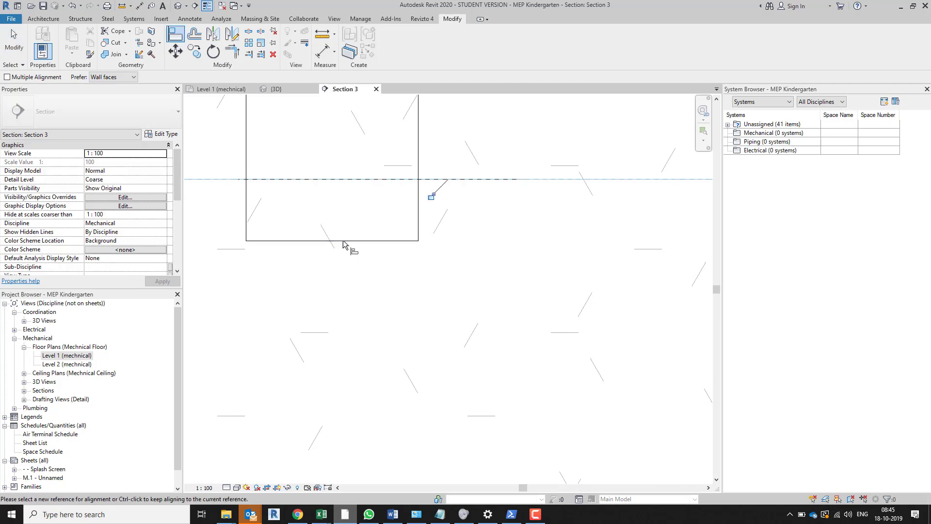
key(ctrl+z)
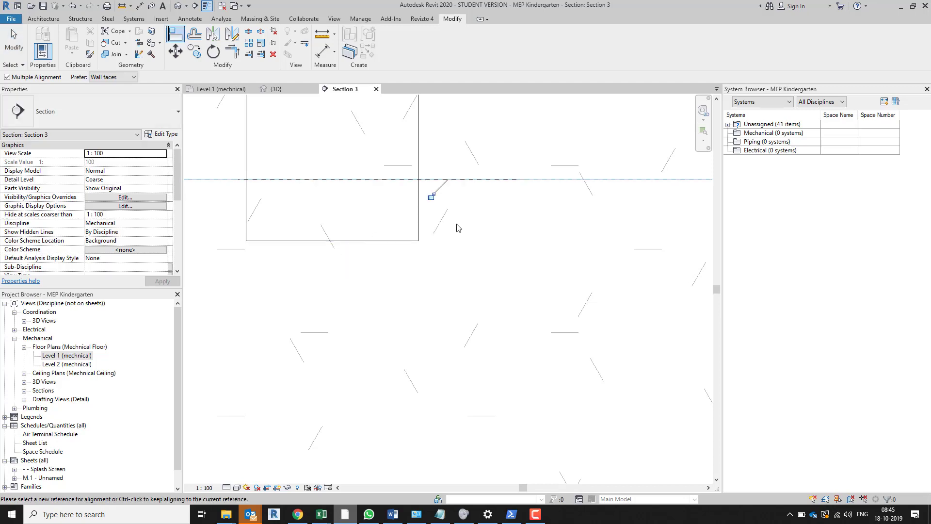
key(ctrl+z)
Align the air terminal's own bottom edge with the horizontal ceiling line in Section 3
key(a)
key(l)
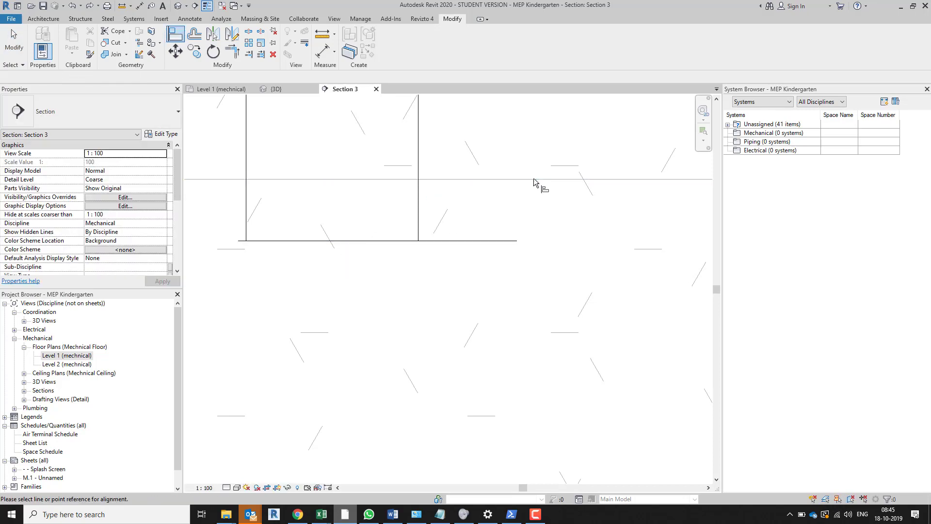
click(534, 179)
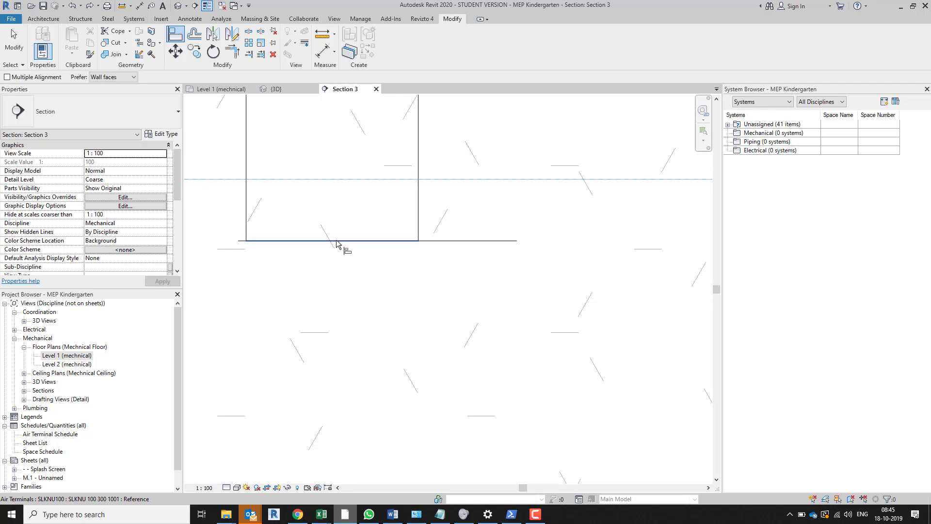
click(338, 241)
scroll(446, 347, down, 3)
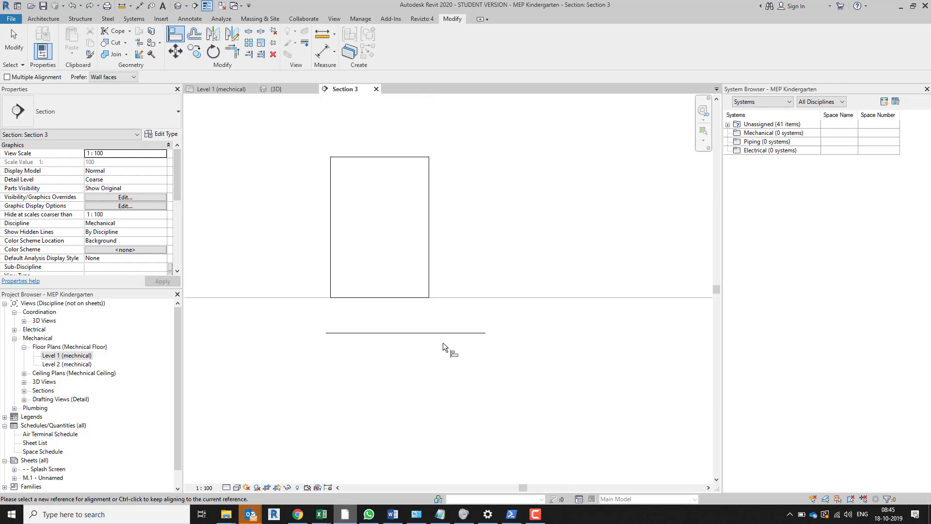
key(Escape)
key(Escape)
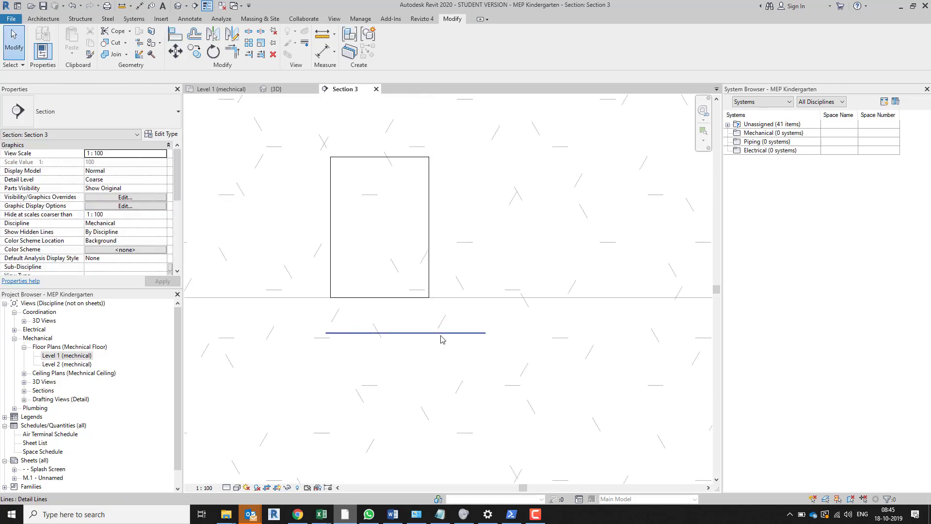
Delete the horizontal detail line below the air terminal
click(441, 333)
key(Delete)
scroll(439, 349, down, 4)
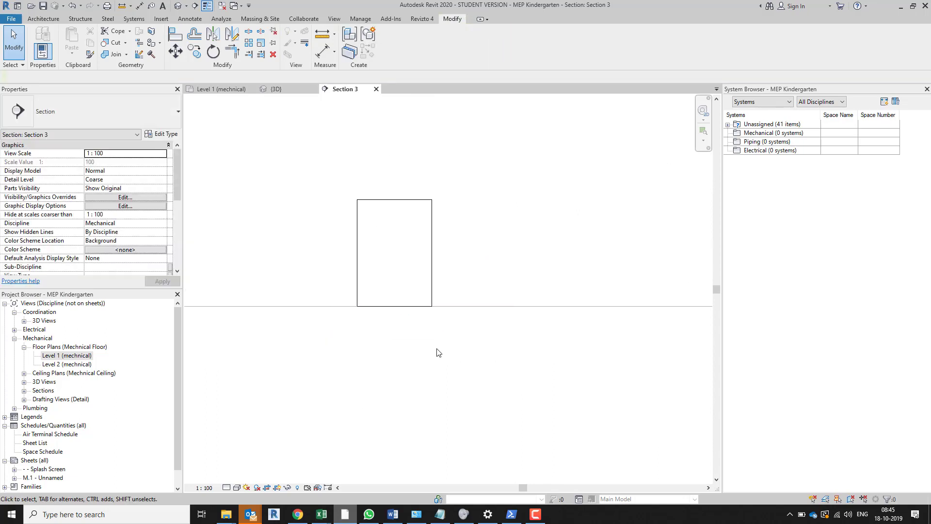
scroll(439, 355, down, 1)
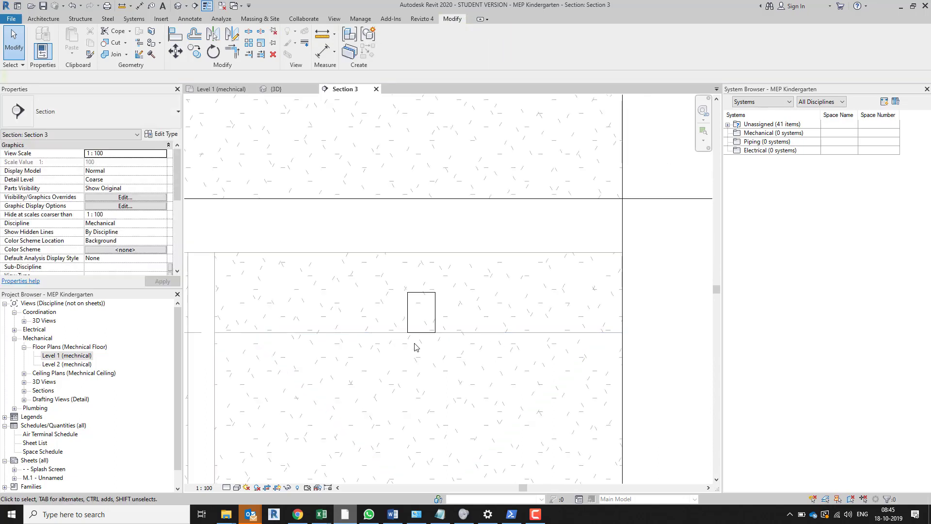
Check the aligned terminal's elevation from level in its properties and clear the selection
click(435, 322)
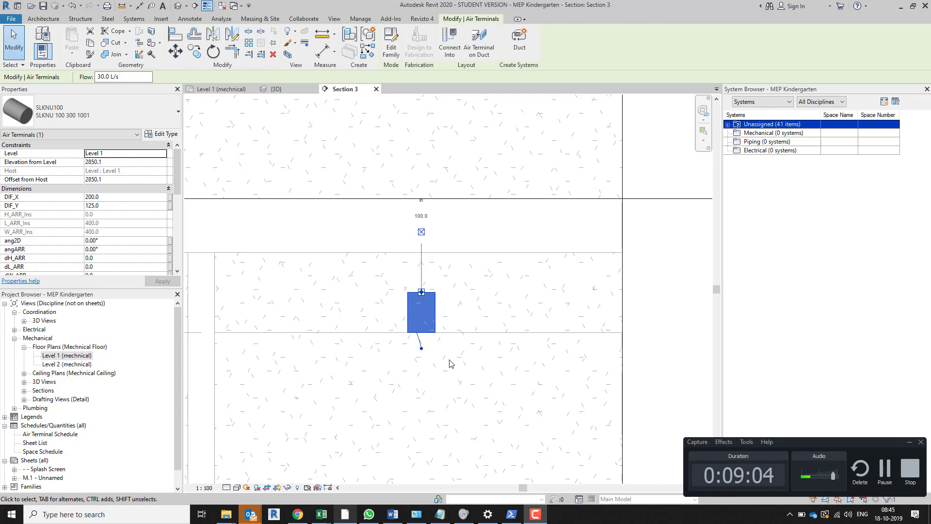
key(alt+Tab)
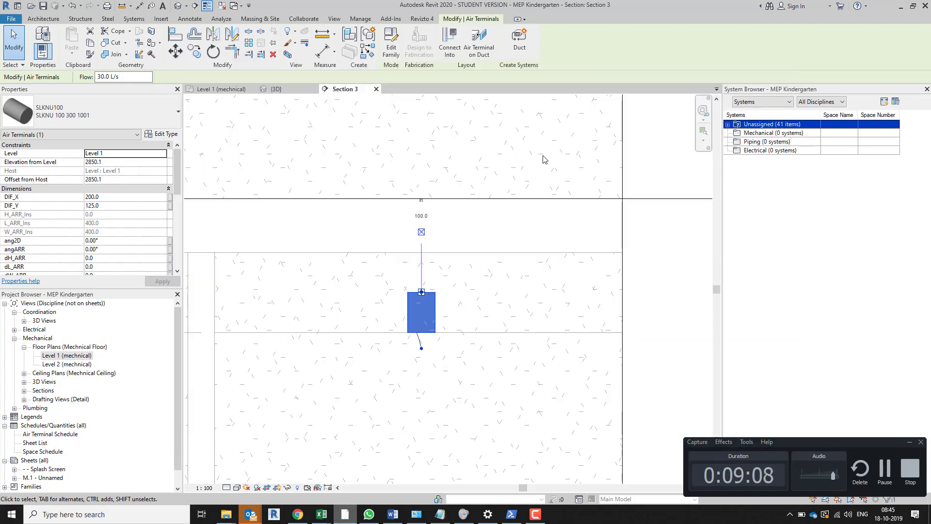
click(544, 159)
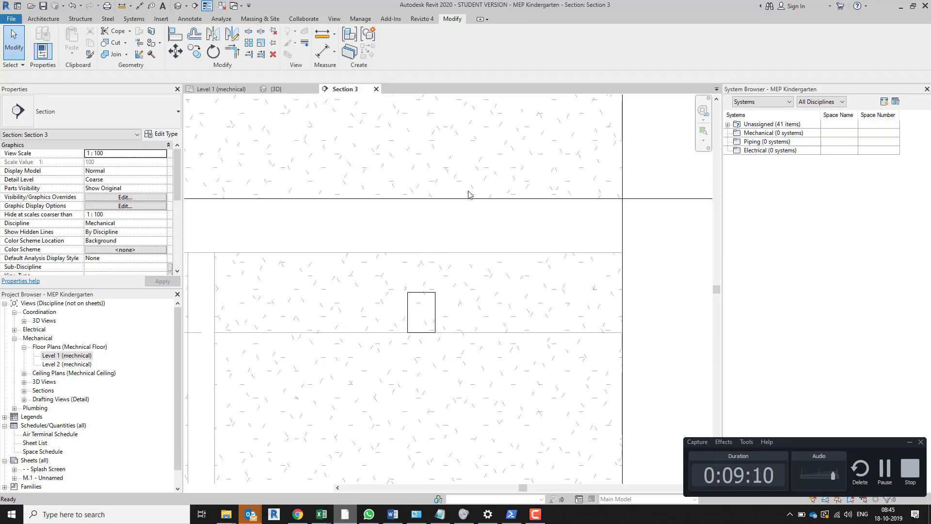
Switch to the Level 1 plan and copy the SLKNU 100 terminal horizontally into the narrow room to its west
key(ctrl+Tab)
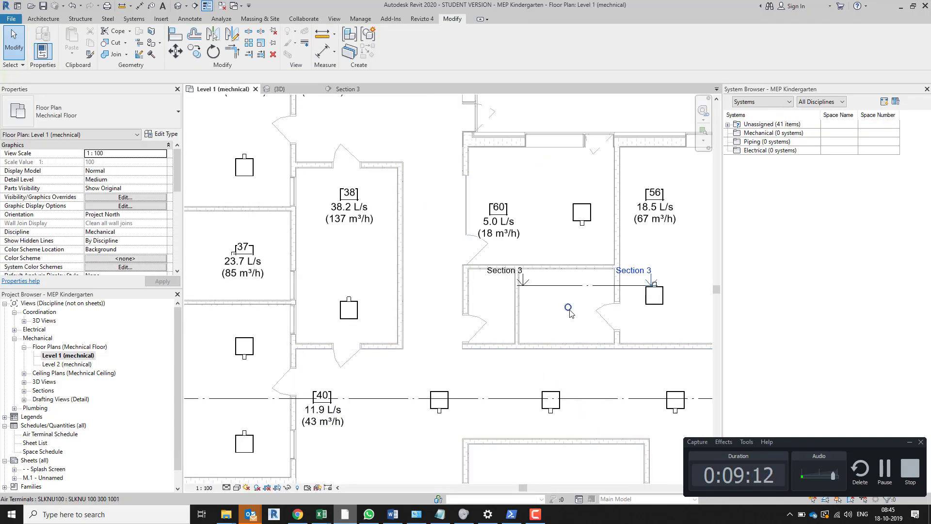
scroll(568, 311, up, 2)
click(568, 309)
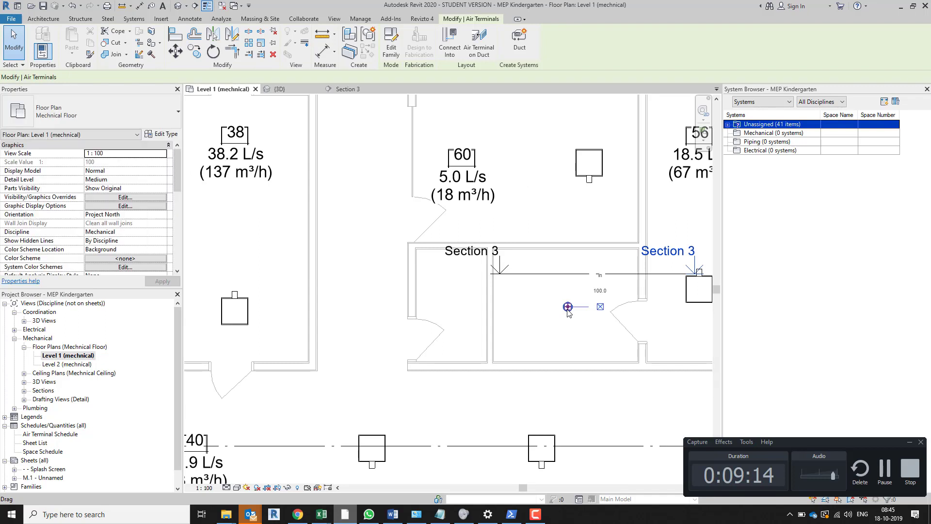
drag(450, 302, 448, 310)
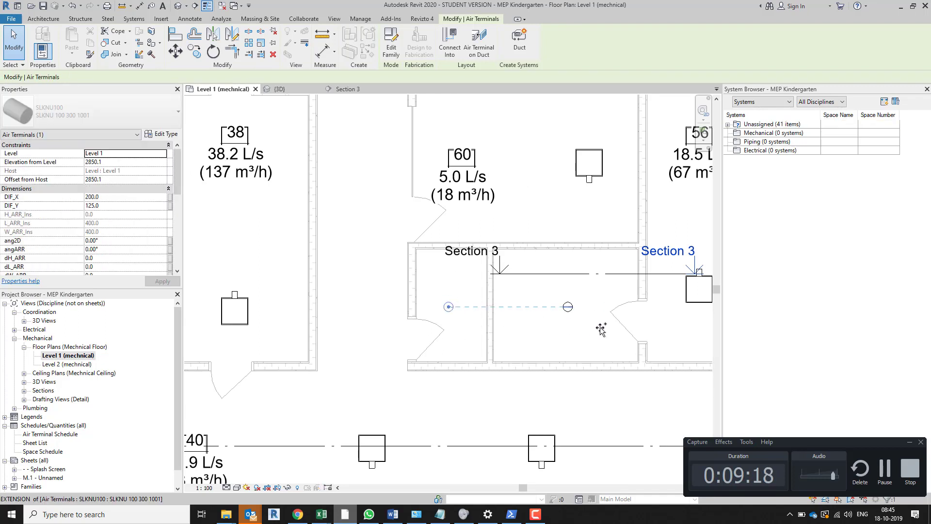
scroll(607, 339, down, 3)
middle_drag(541, 339, 440, 384)
middle_drag(523, 359, 473, 353)
scroll(486, 357, down, 1)
key(Escape)
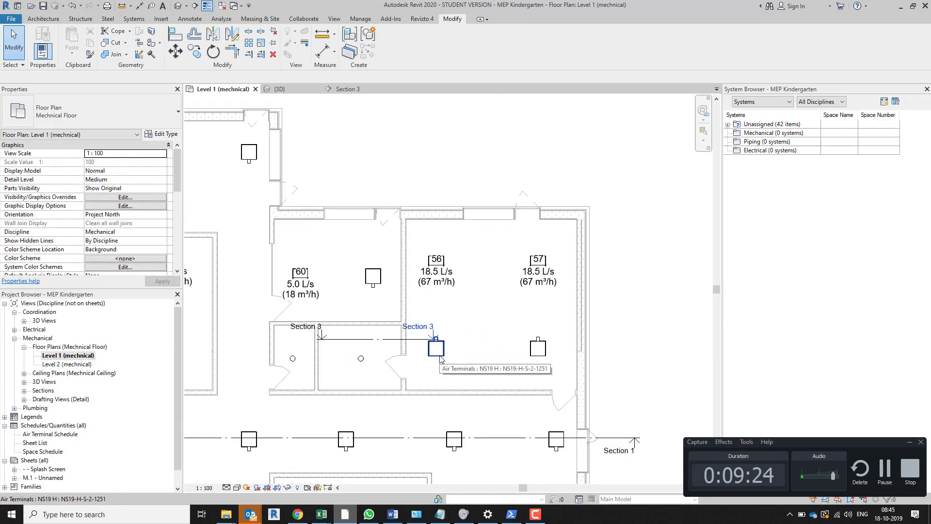
Delete the four NS19 H air terminals in the Canteen 2 space
ctrl+click(539, 356)
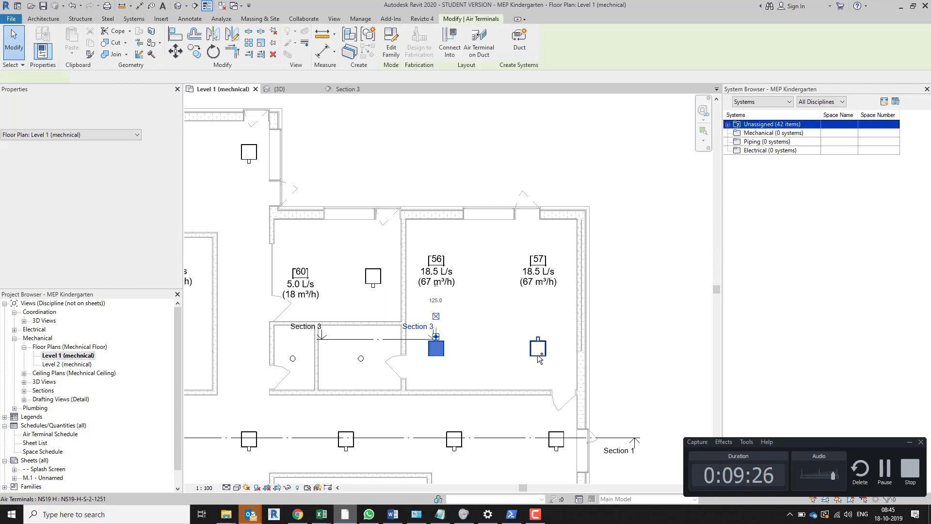
ctrl+click(543, 261)
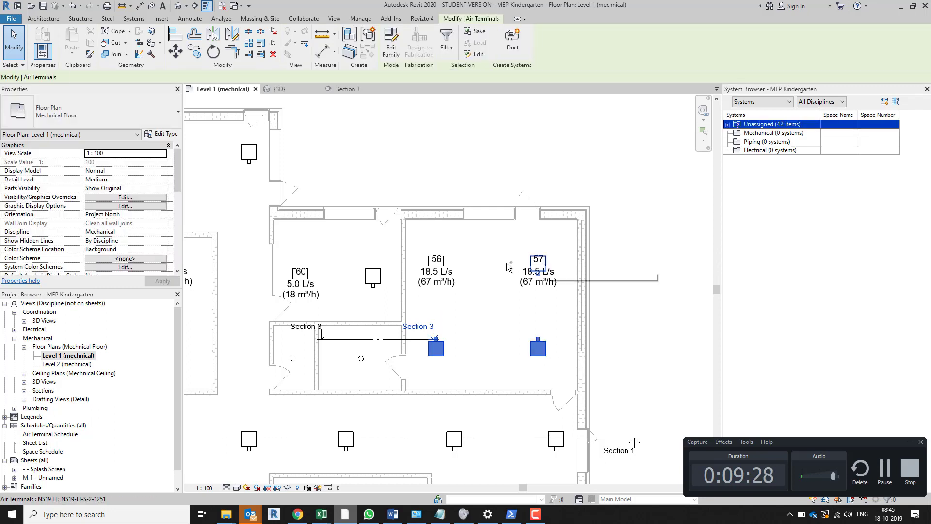
ctrl+click(442, 264)
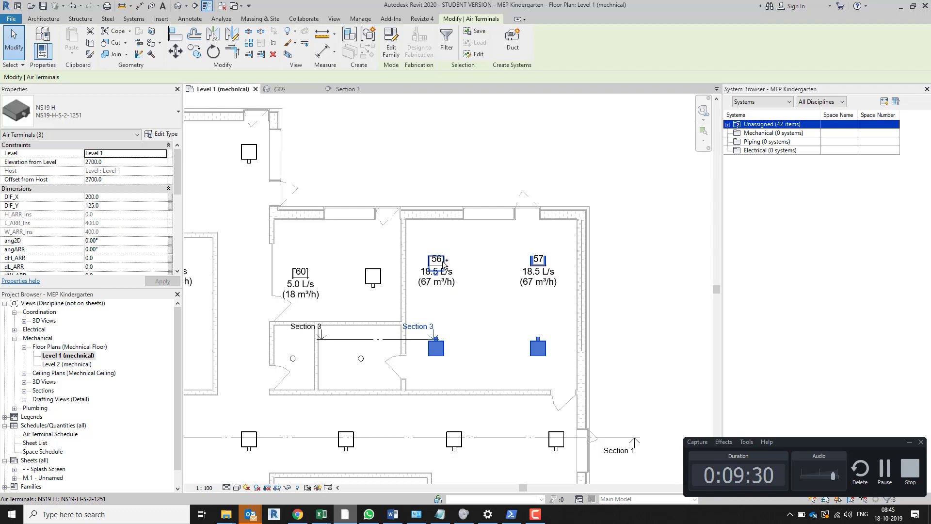
key(Delete)
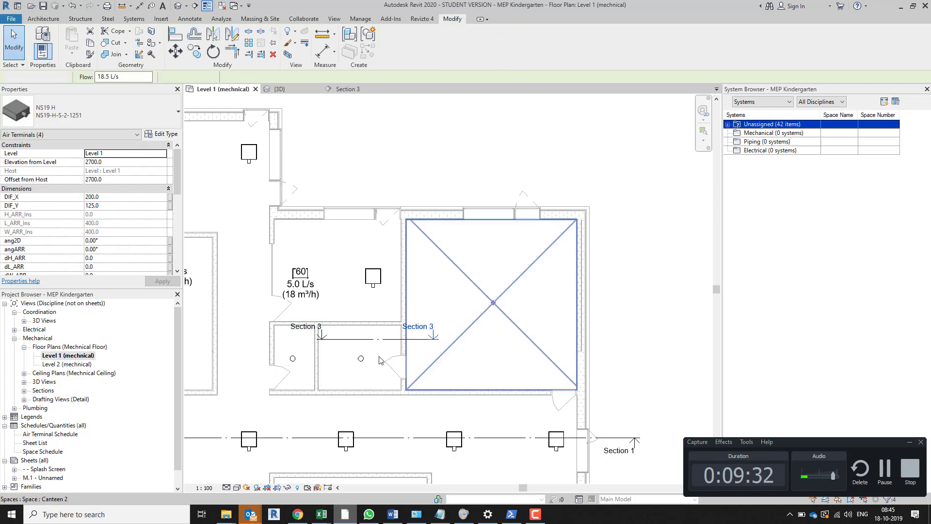
Copy the SLKNU 100 terminal into the north-west corner of the canteen and copy it horizontally to the north-east corner
click(360, 359)
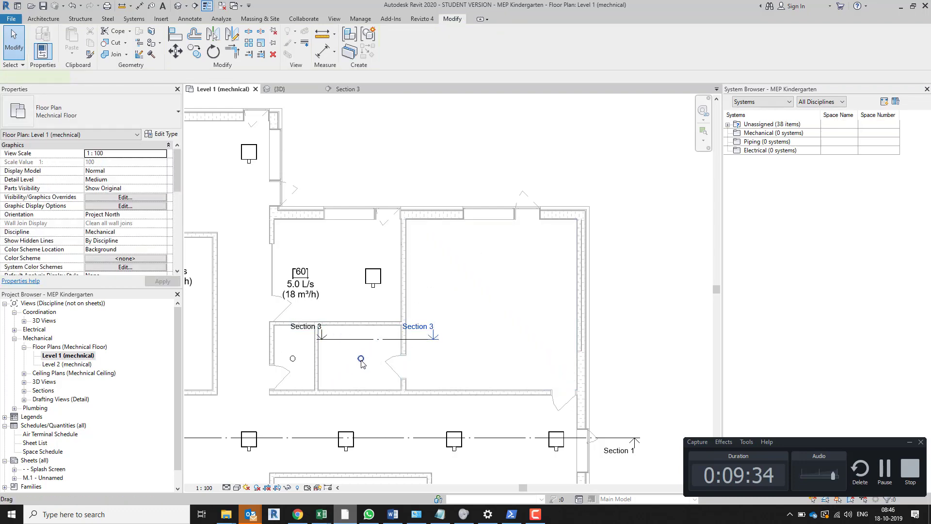
drag(361, 364, 438, 247)
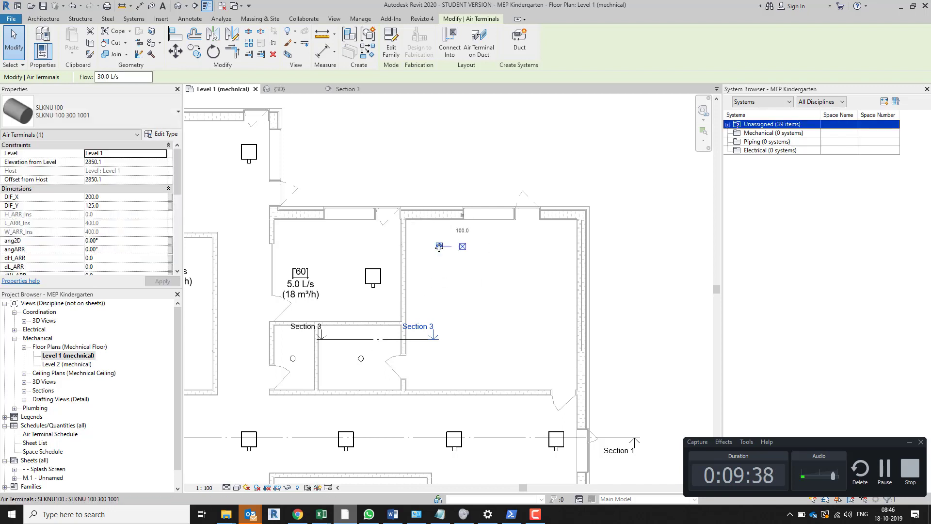
ctrl+drag(566, 250, 546, 251)
Copy the pair of canteen terminals down the room twice, making three rows of two SLKNU 100 terminals
ctrl+click(439, 247)
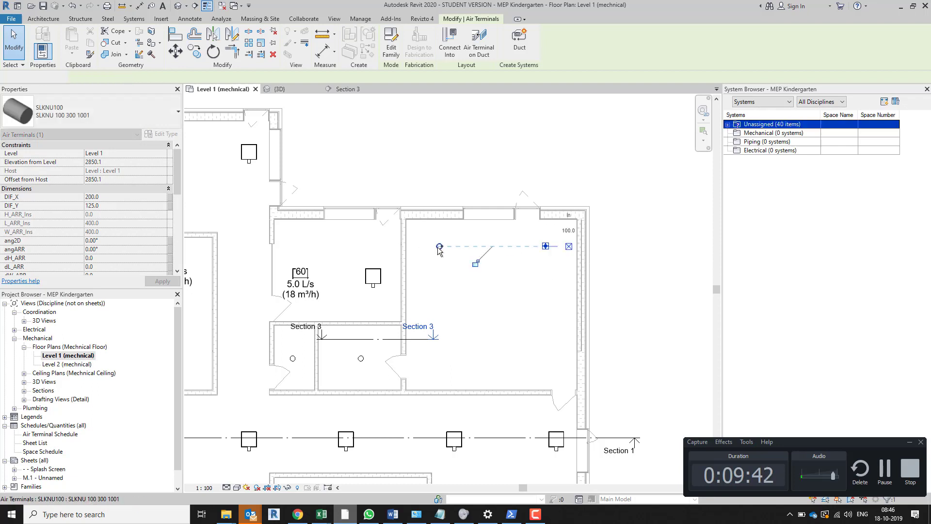
ctrl+drag(439, 248, 438, 300)
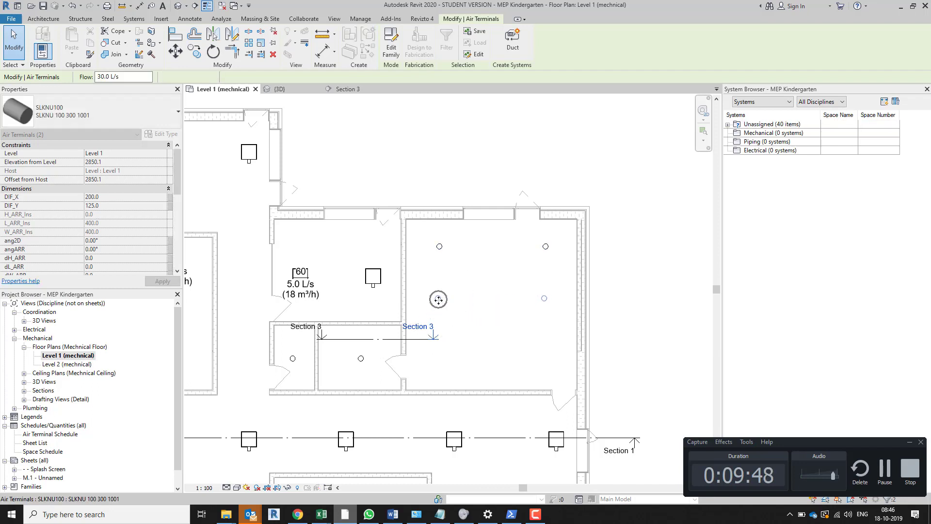
ctrl+drag(438, 349, 441, 359)
key(Escape)
Start placing a duct on the Level 1 plan and choose the Round Duct type Tees
scroll(415, 378, down, 2)
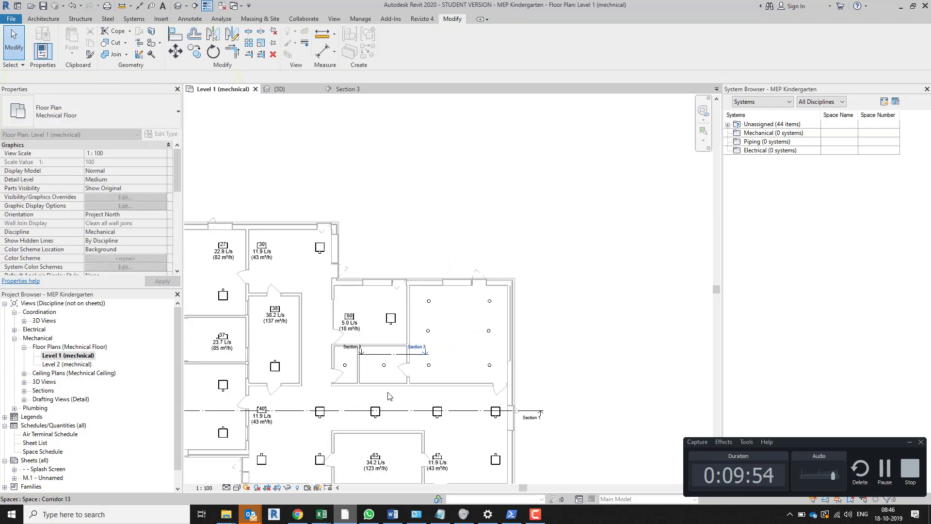
scroll(388, 375, down, 1)
middle_drag(388, 375, 486, 335)
scroll(332, 269, up, 2)
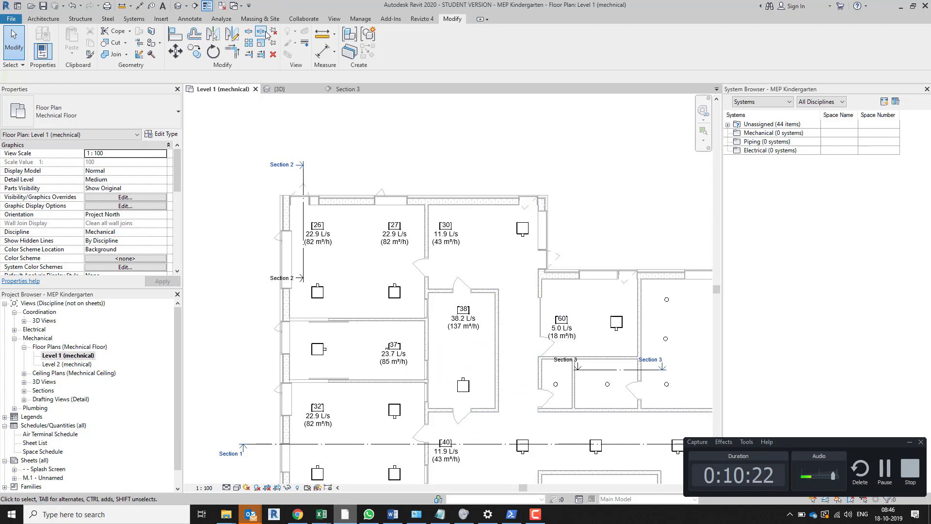
click(131, 18)
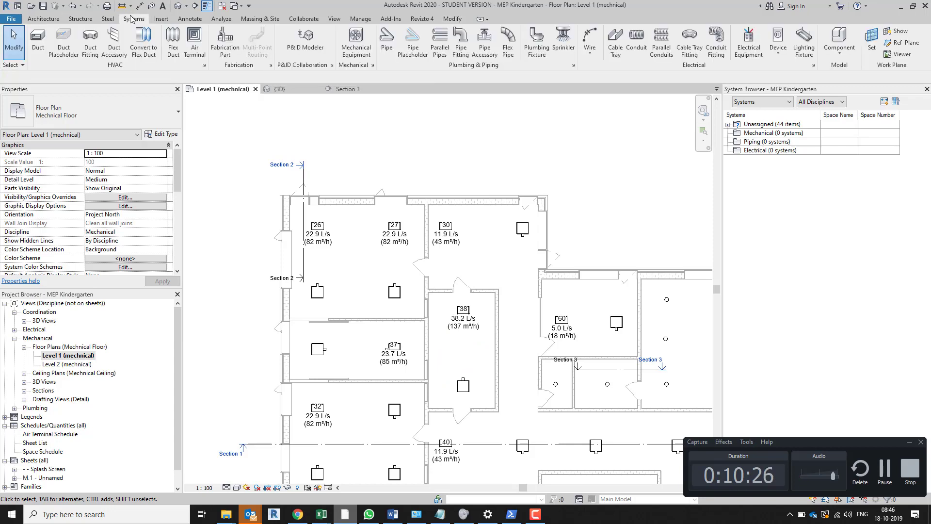
click(41, 46)
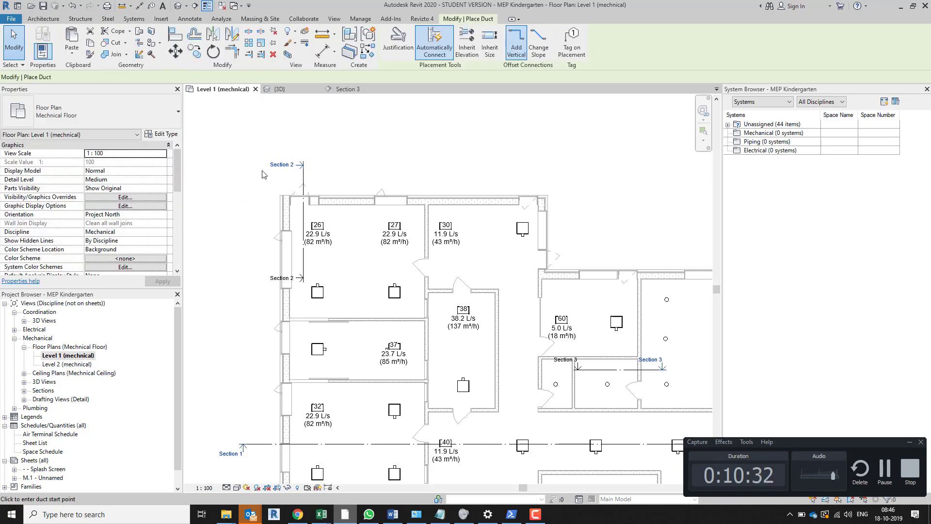
click(175, 112)
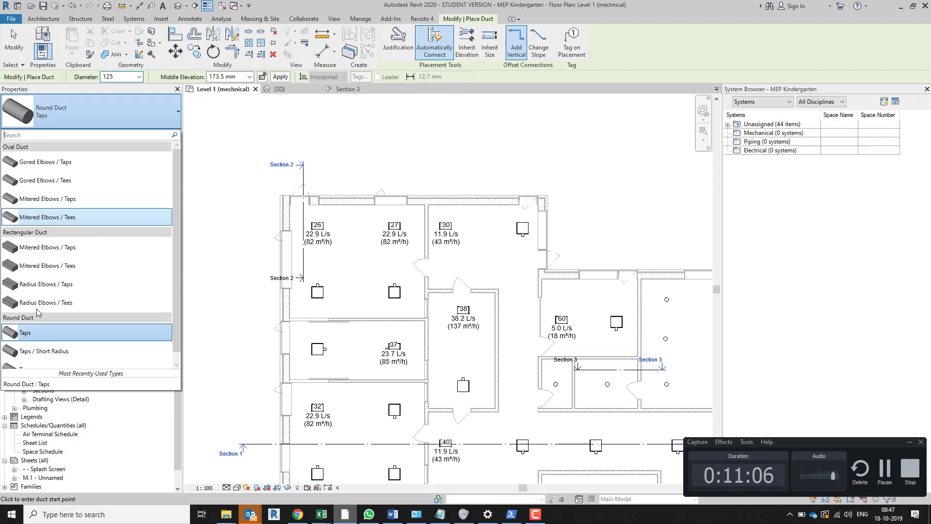
scroll(49, 242, down, 1)
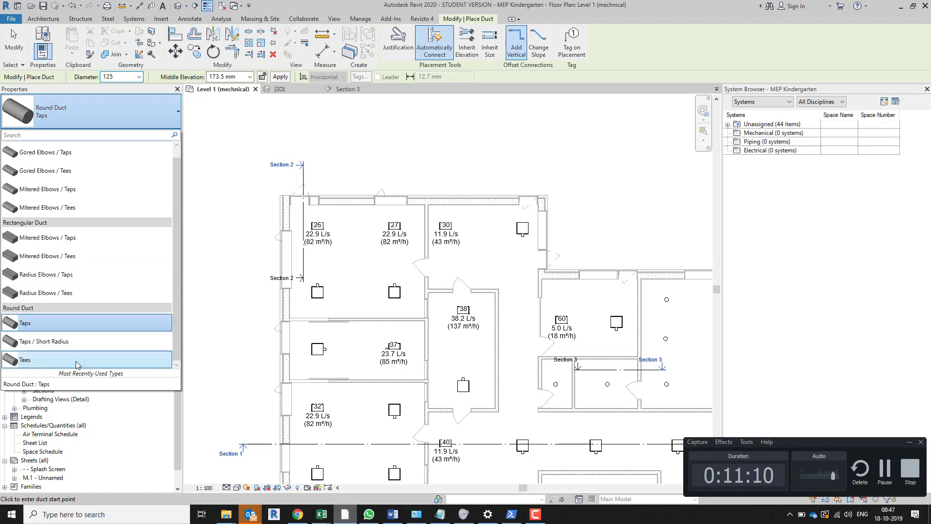
mouse_move(77, 363)
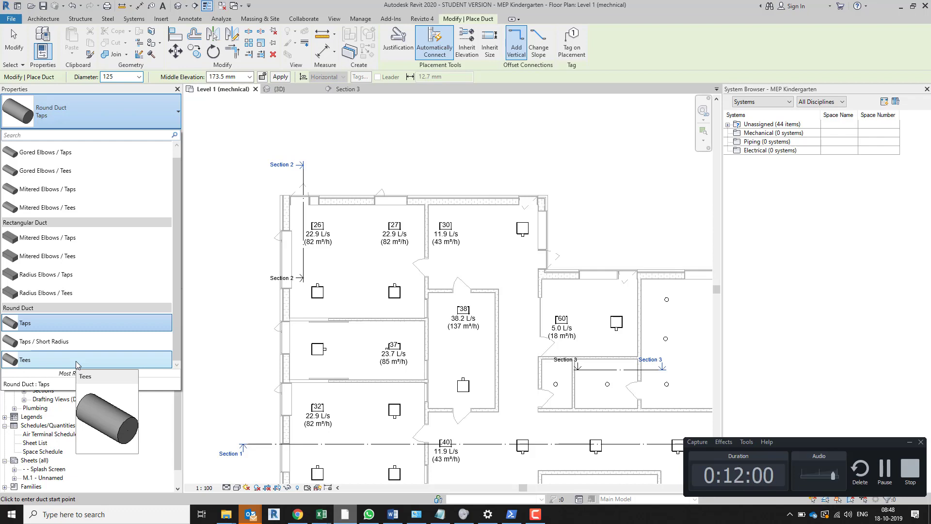
click(76, 360)
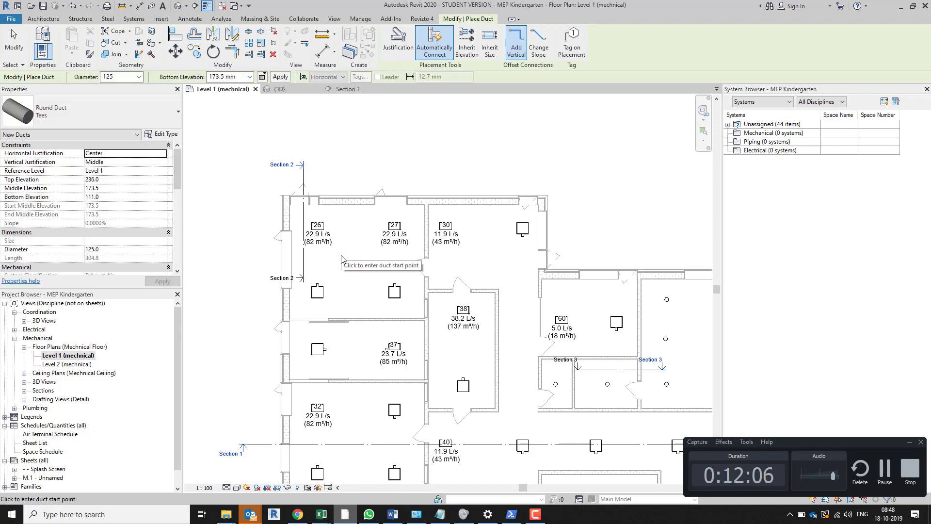
Draw a horizontal 125 mm diameter duct about 3946 mm long, north of and spanning the two terminals in the north-west room
click(139, 77)
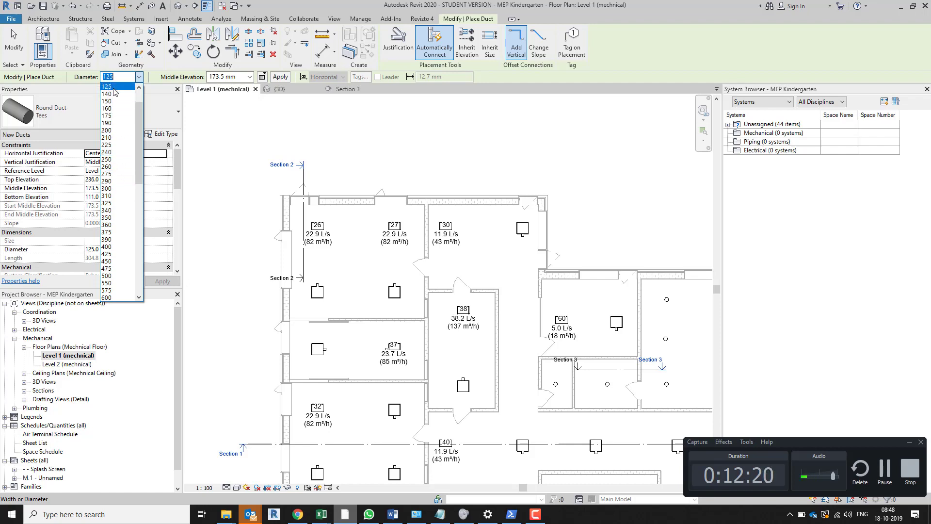
drag(138, 124, 142, 111)
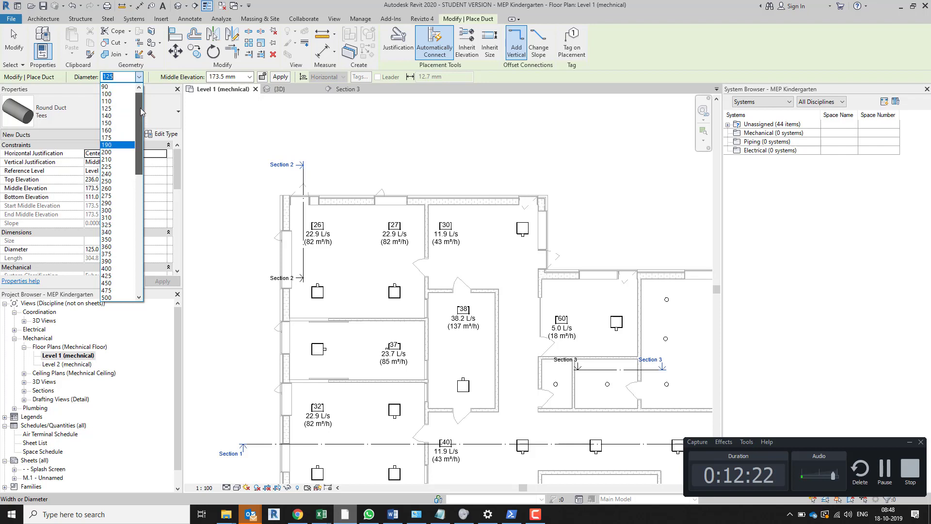
click(116, 119)
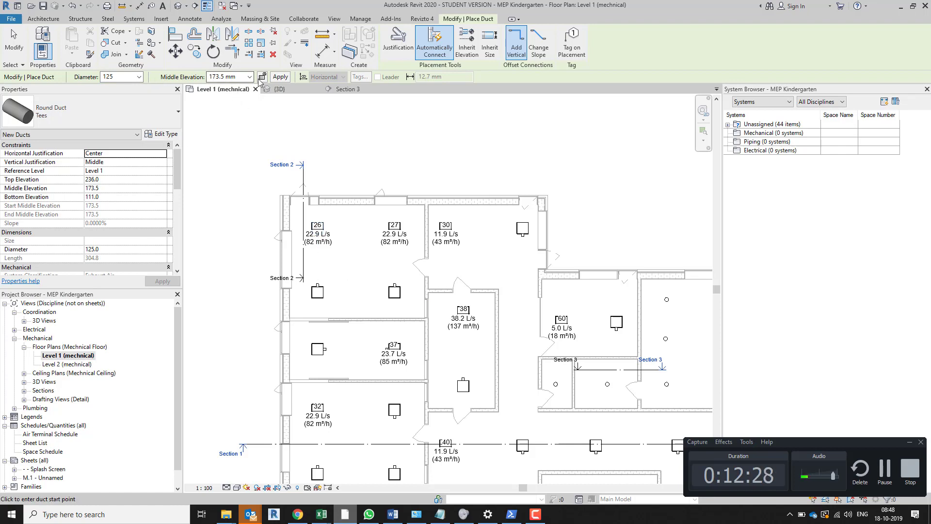
click(316, 260)
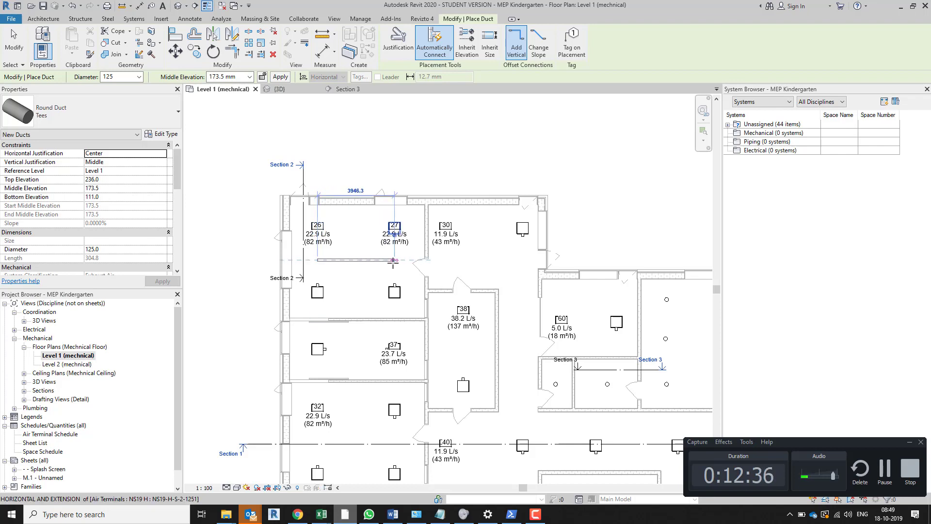
click(394, 259)
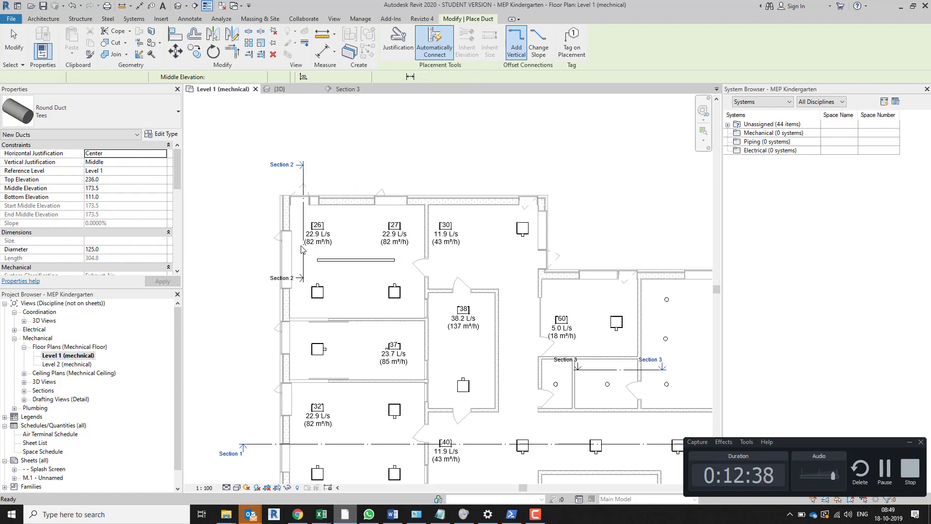
key(Escape)
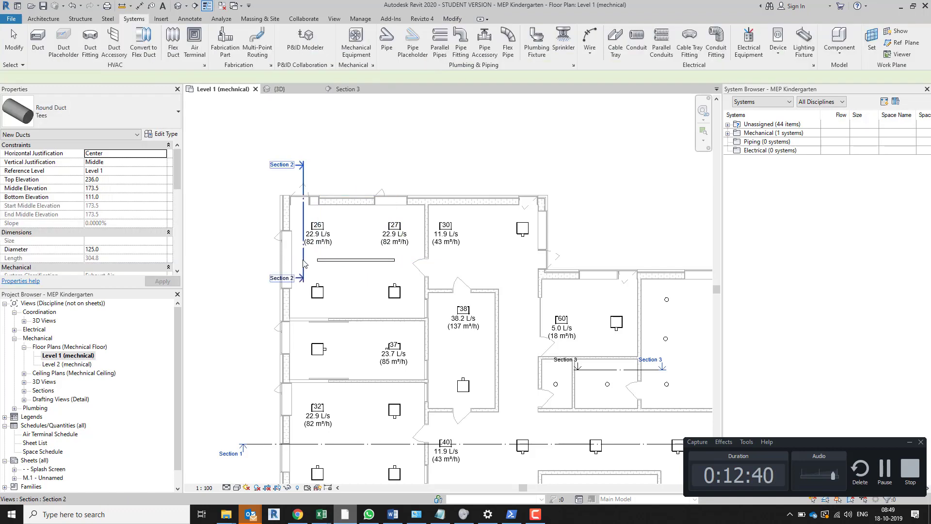
Open the Section 2 view from its section line in the north-west room
click(304, 261)
right_click(304, 262)
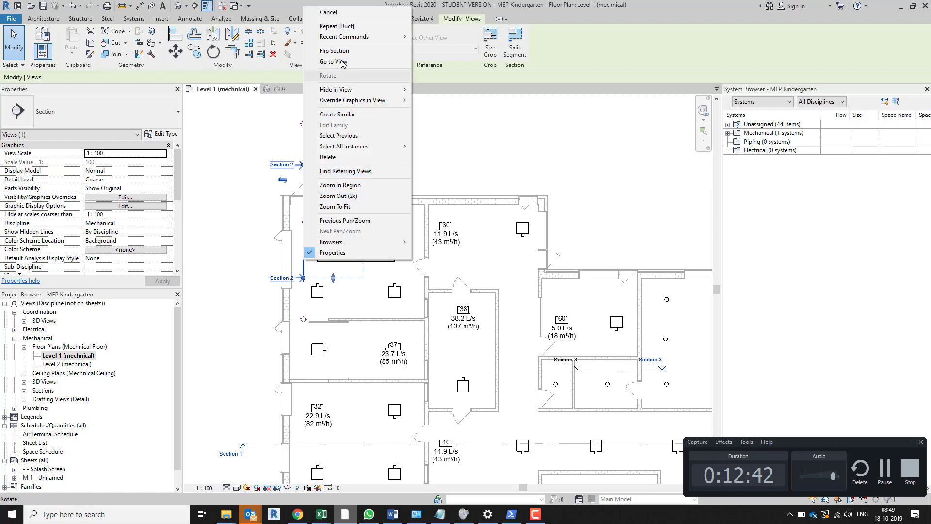
click(334, 62)
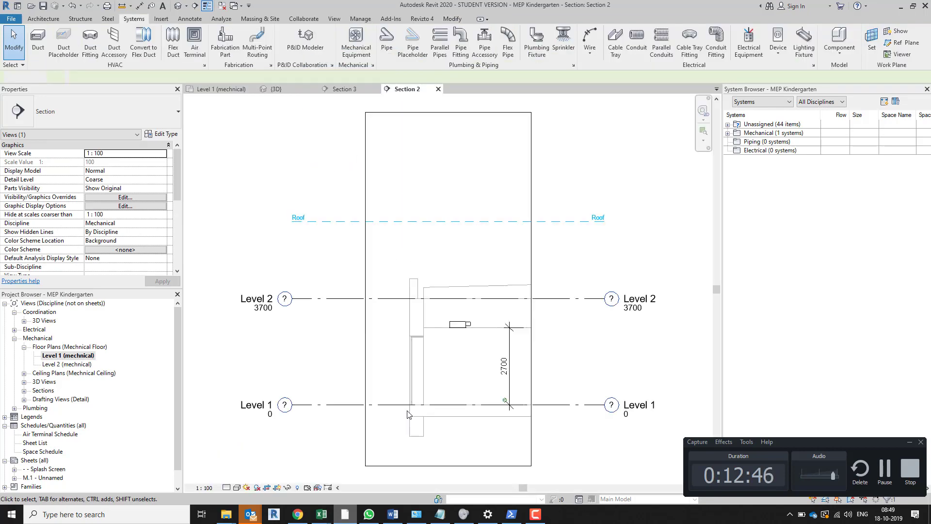
Draw a horizontal detail line about 420 mm long from the centre of the air terminal's duct connection
scroll(511, 407, up, 3)
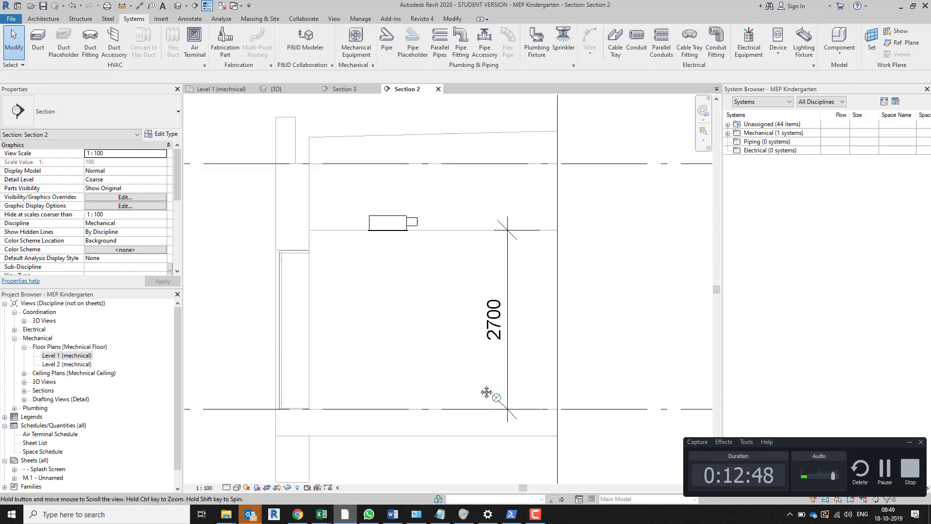
scroll(357, 224, up, 4)
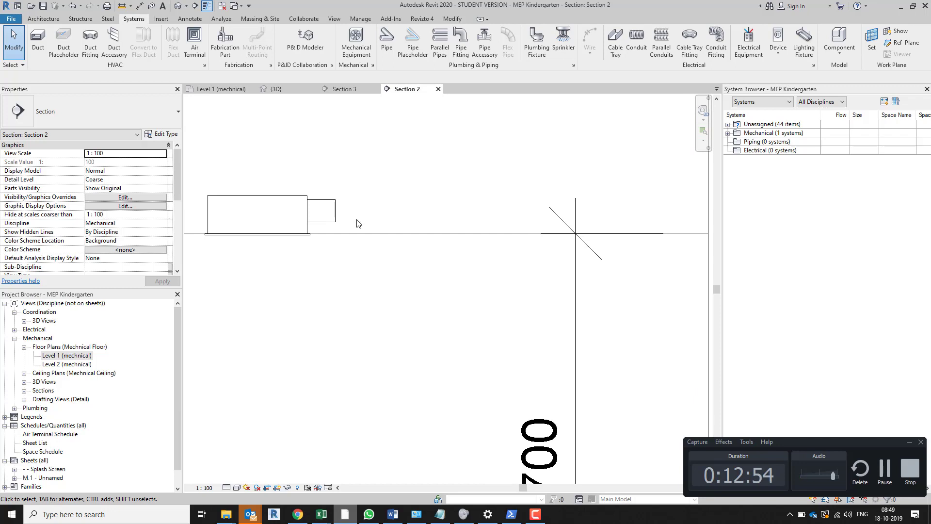
middle_drag(364, 231, 408, 439)
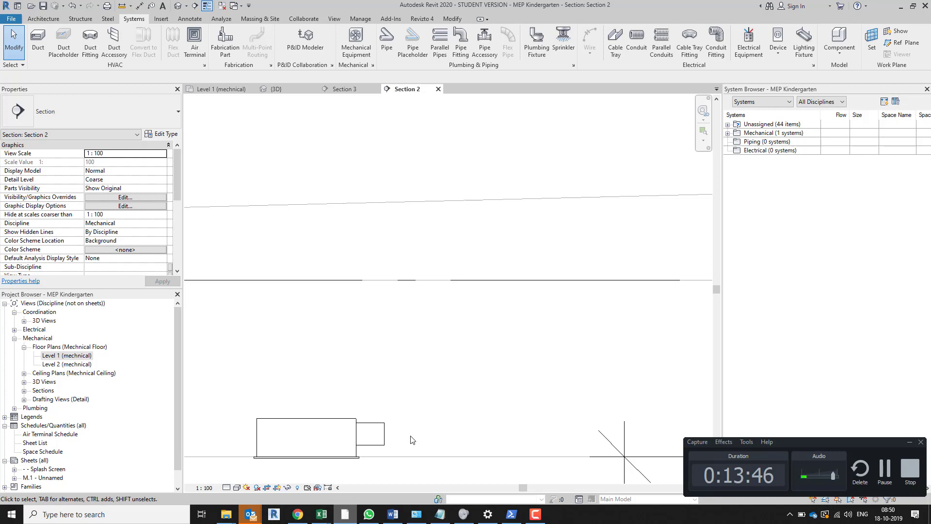
click(384, 433)
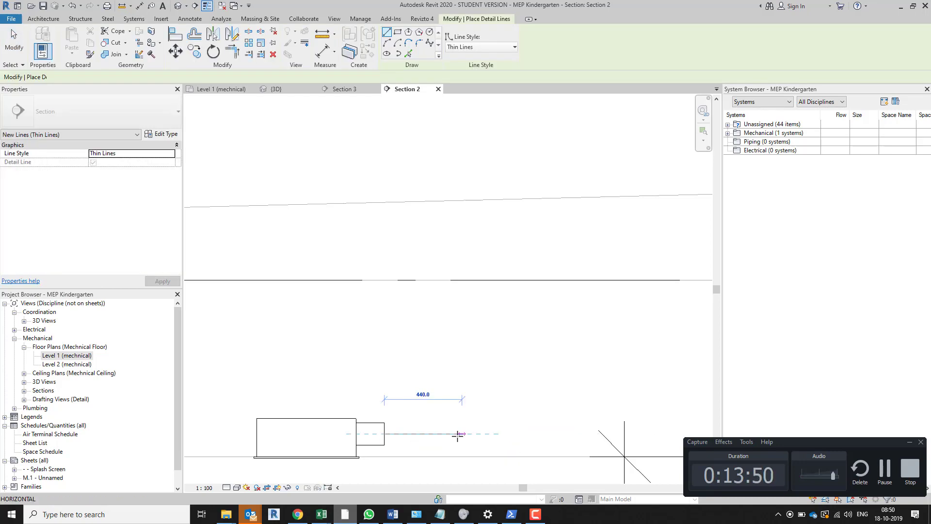
click(458, 433)
key(Escape)
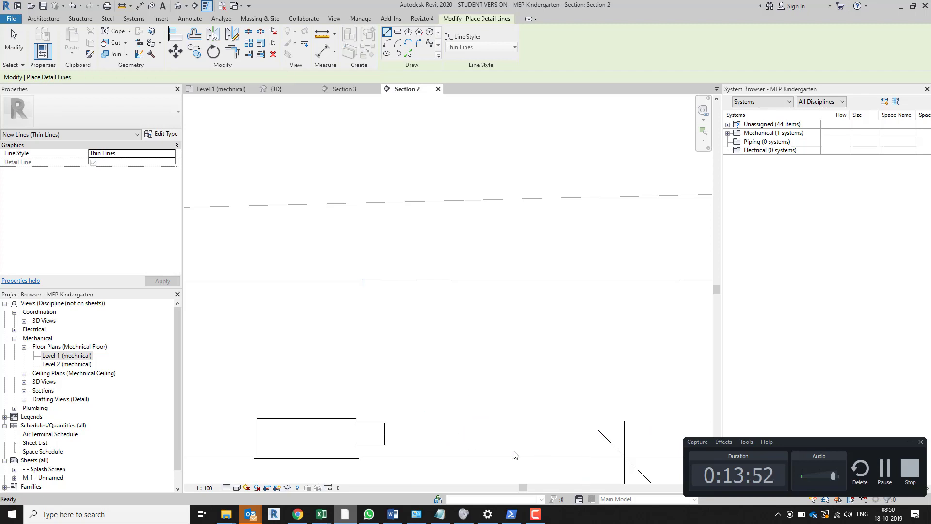
scroll(509, 304, down, 4)
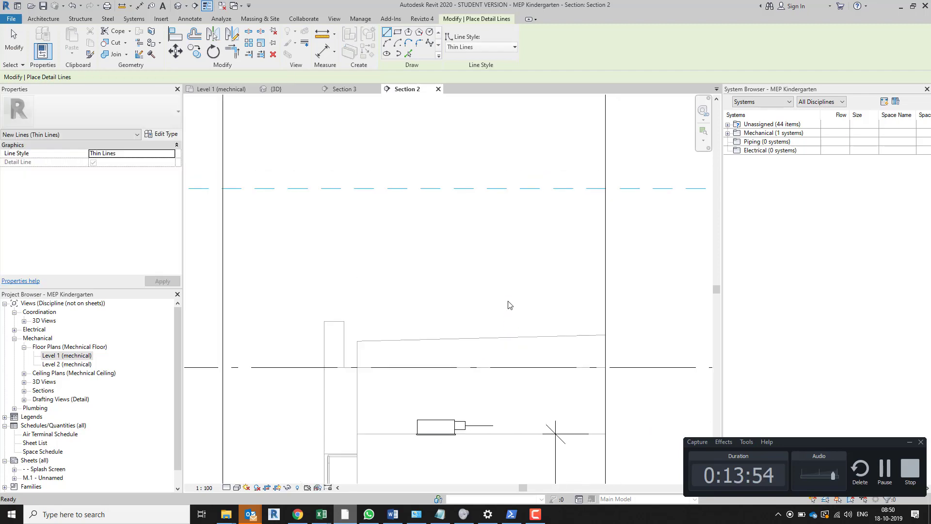
key(Escape)
Stretch the free end of the detail line past the duct's position to a length of about 1800 mm
scroll(499, 315, down, 5)
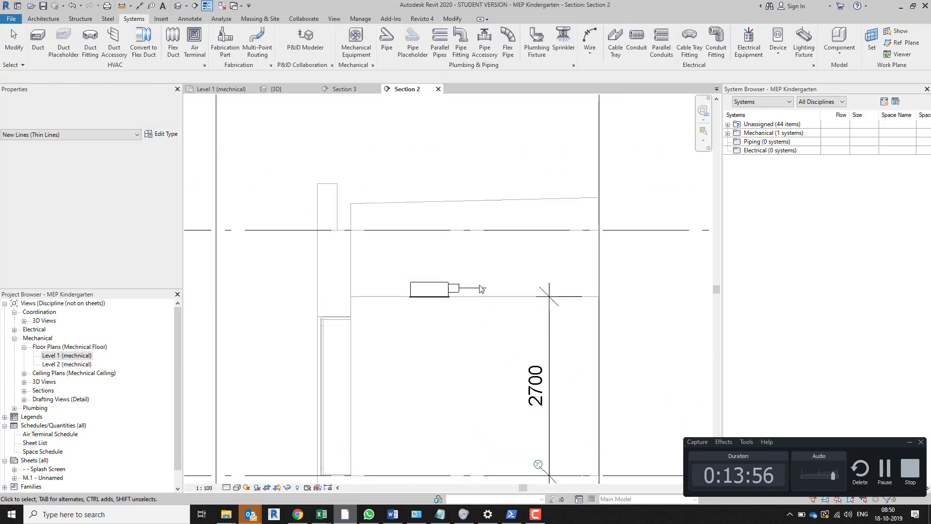
click(489, 289)
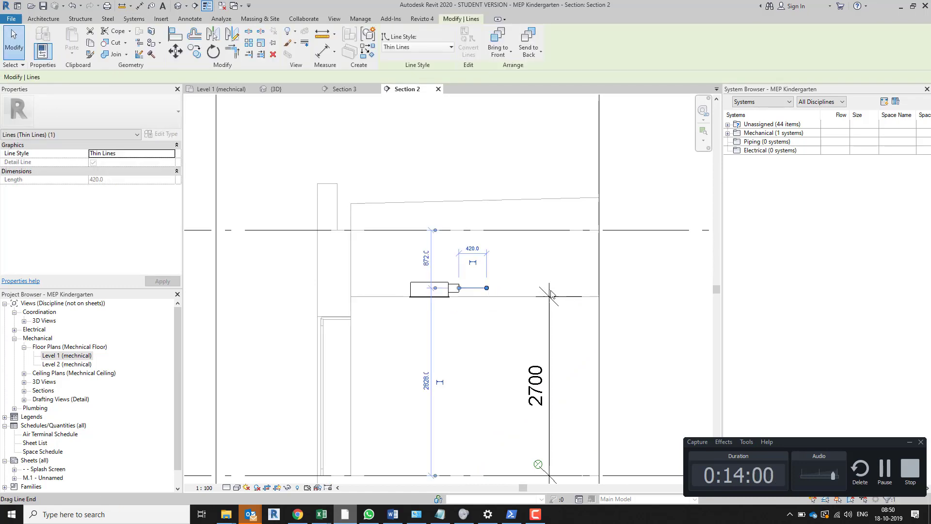
drag(551, 293, 578, 288)
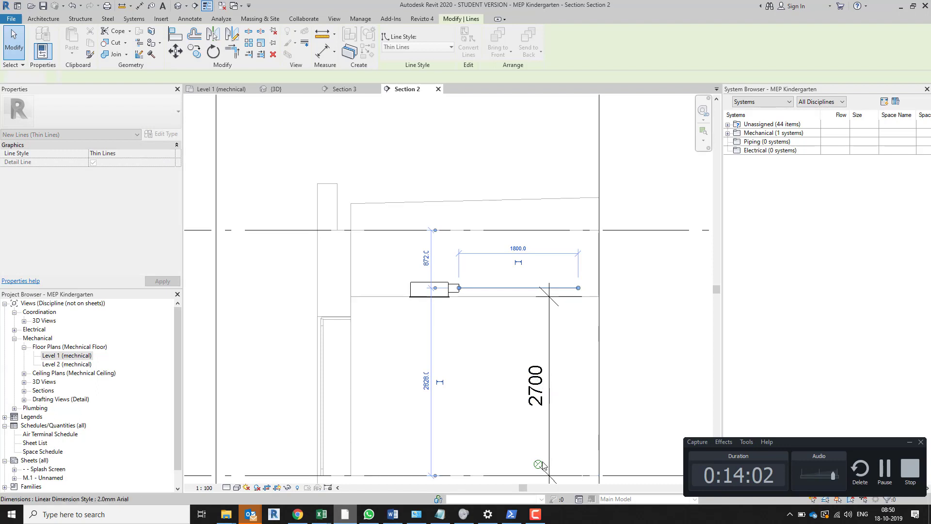
key(Escape)
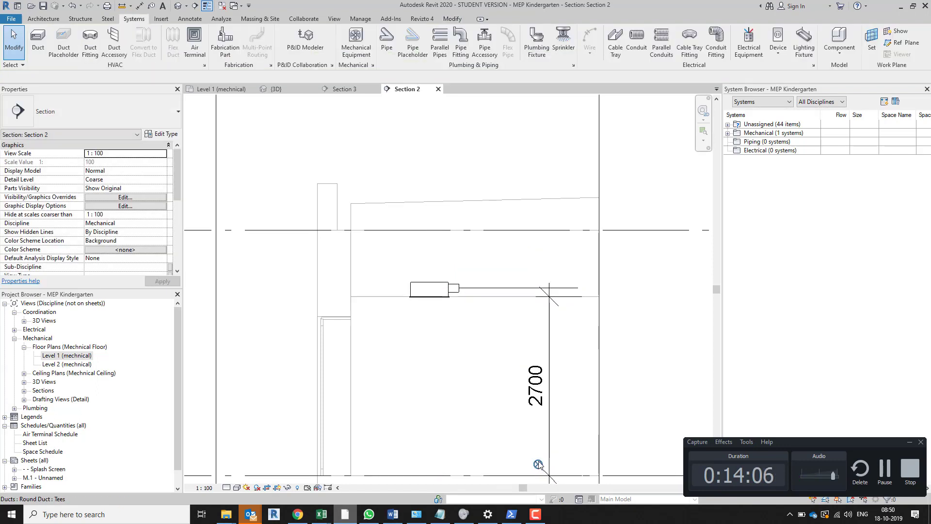
Move the duct vertically by its centre point from near floor level up onto the detail line
click(538, 464)
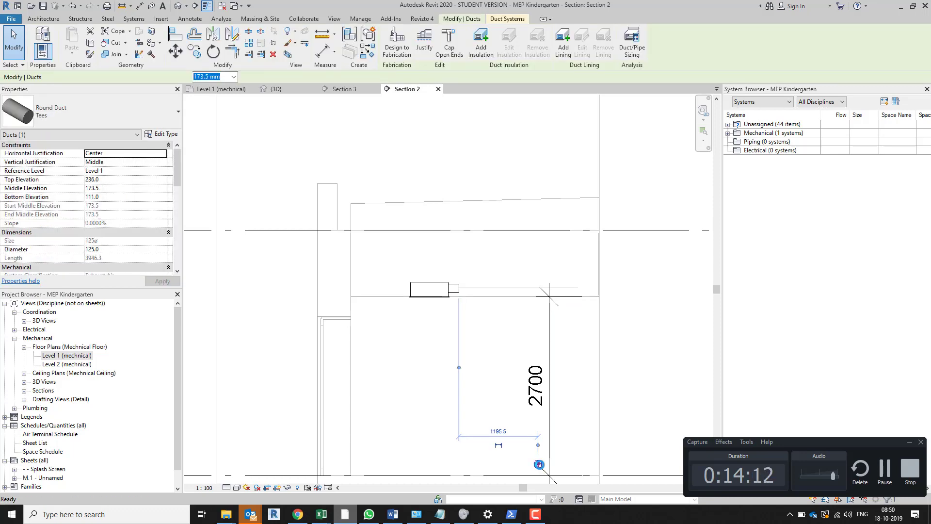
scroll(539, 464, up, 4)
key(m)
key(v)
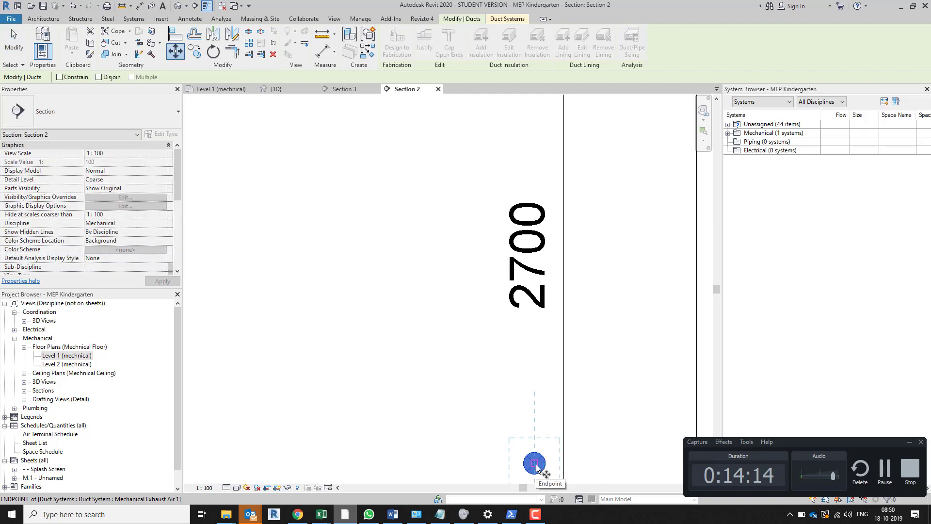
click(535, 464)
scroll(534, 451, down, 4)
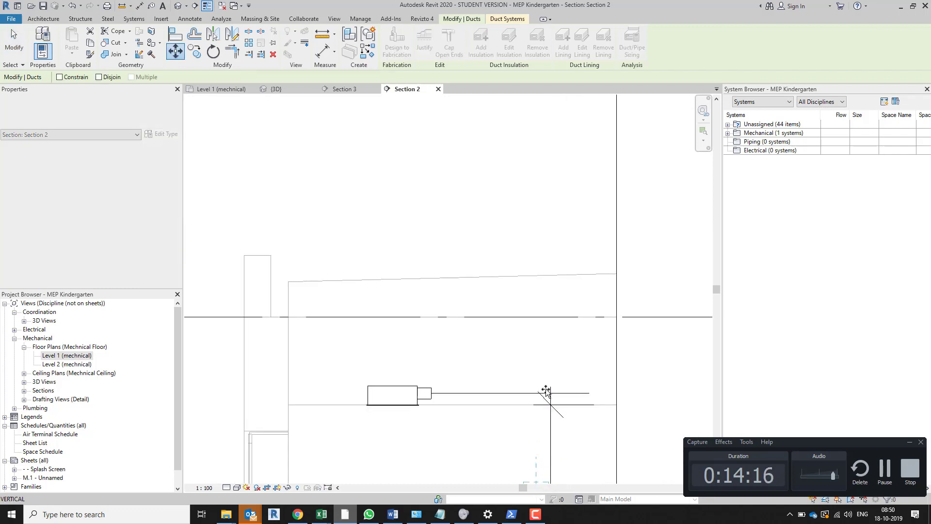
scroll(543, 392, up, 3)
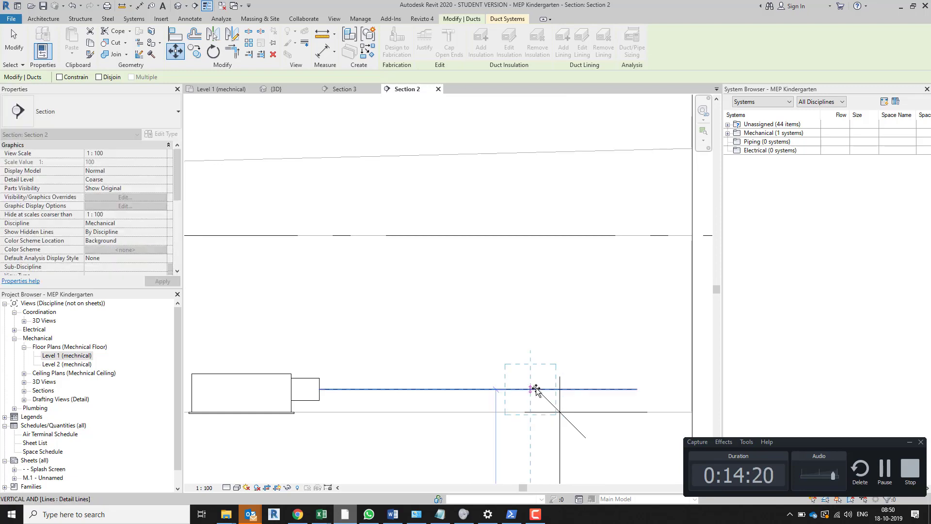
click(536, 390)
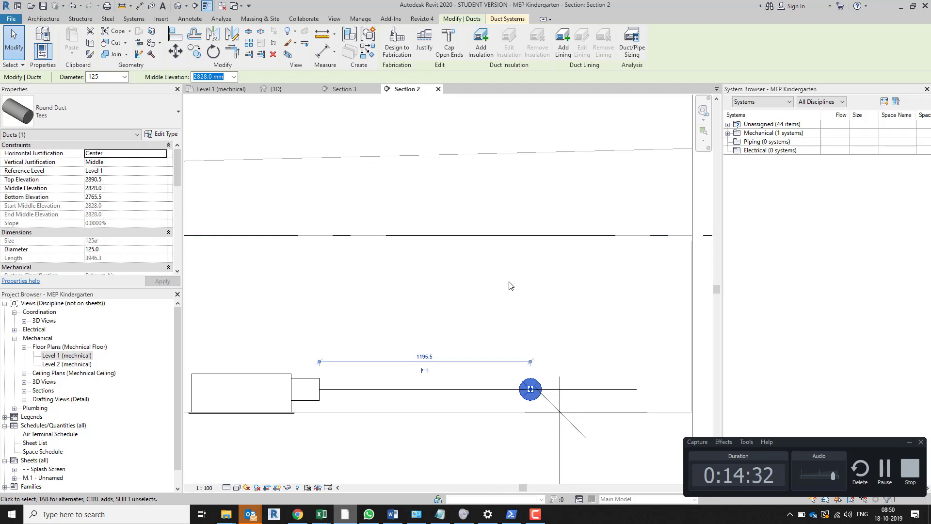
Open the Justification Editor for the duct and finish it with the centred justification kept
click(425, 39)
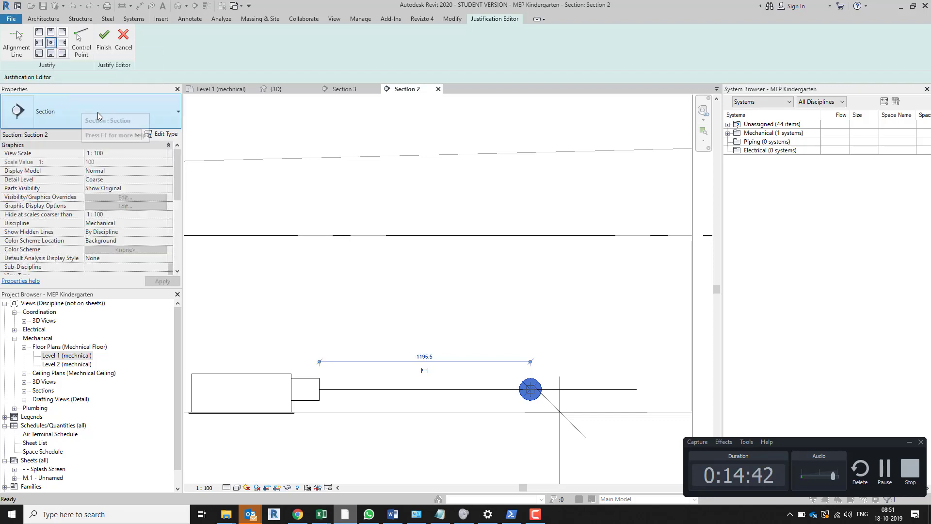
click(104, 38)
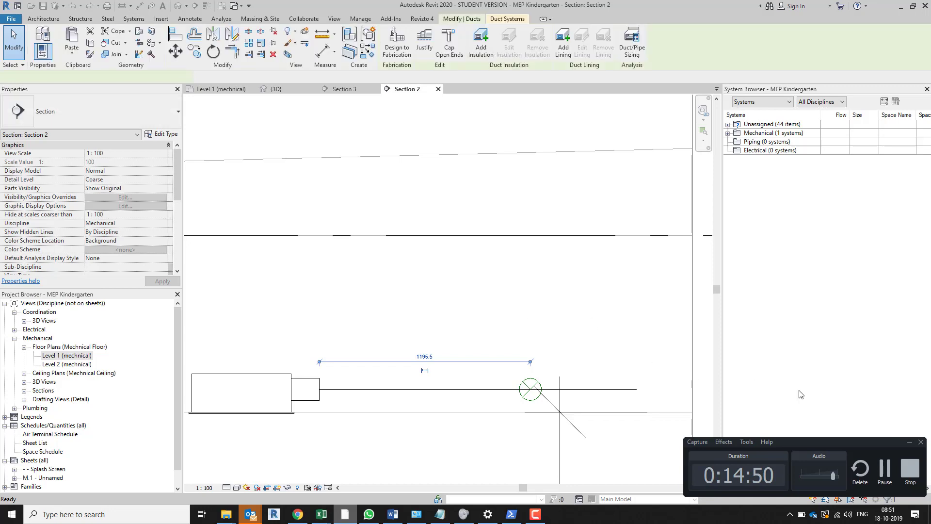
click(909, 442)
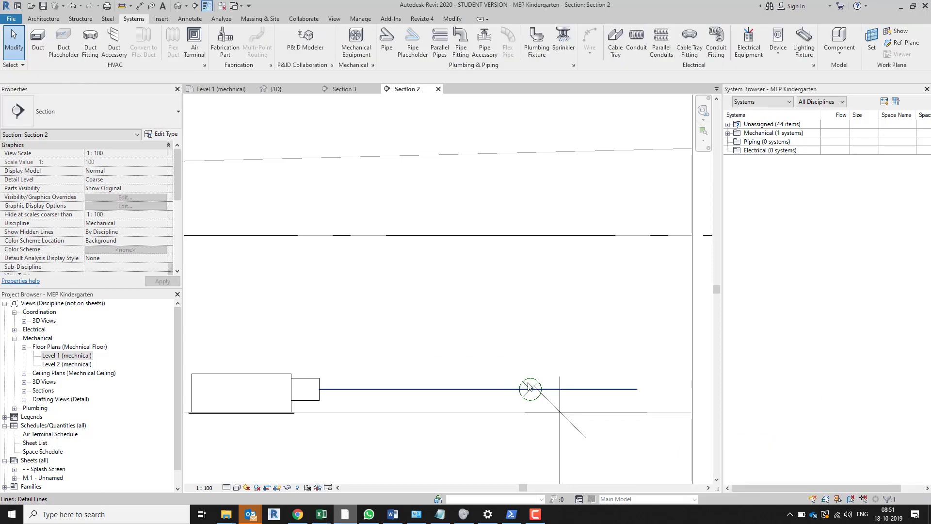
key(Escape)
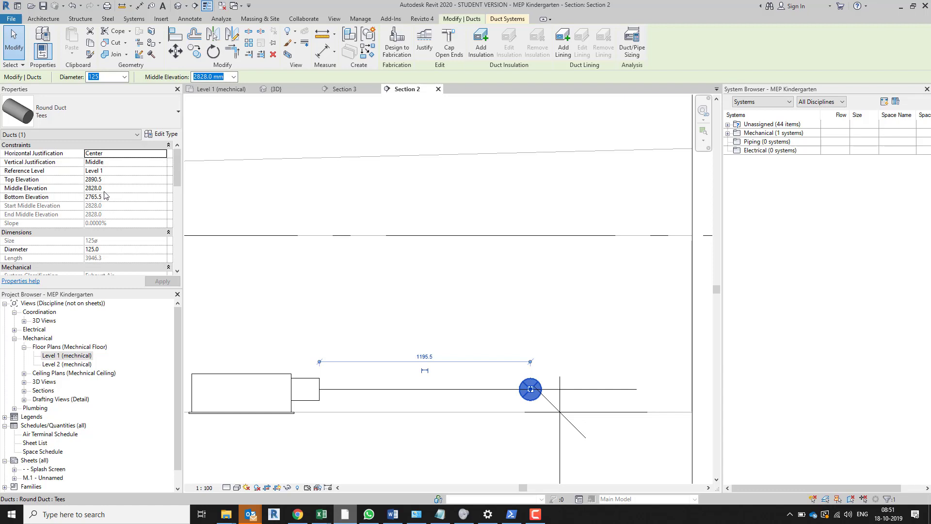
click(106, 188)
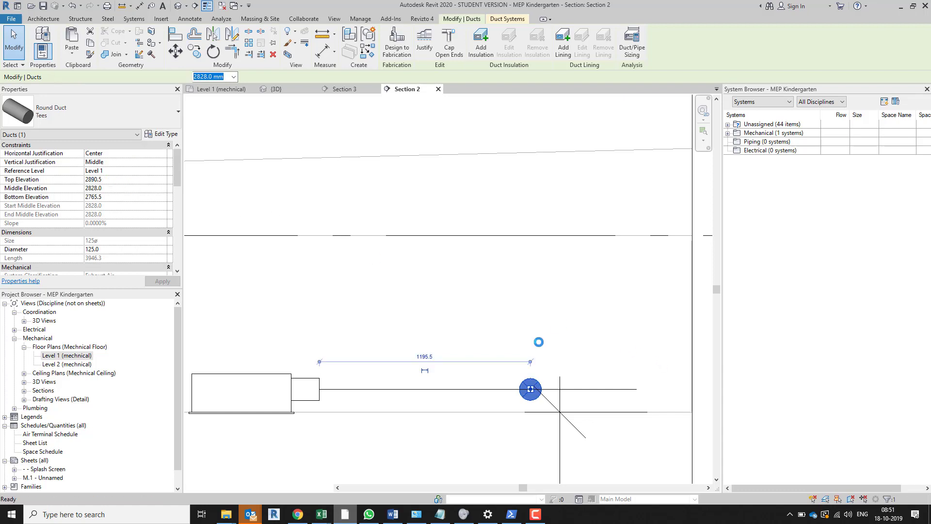
click(334, 402)
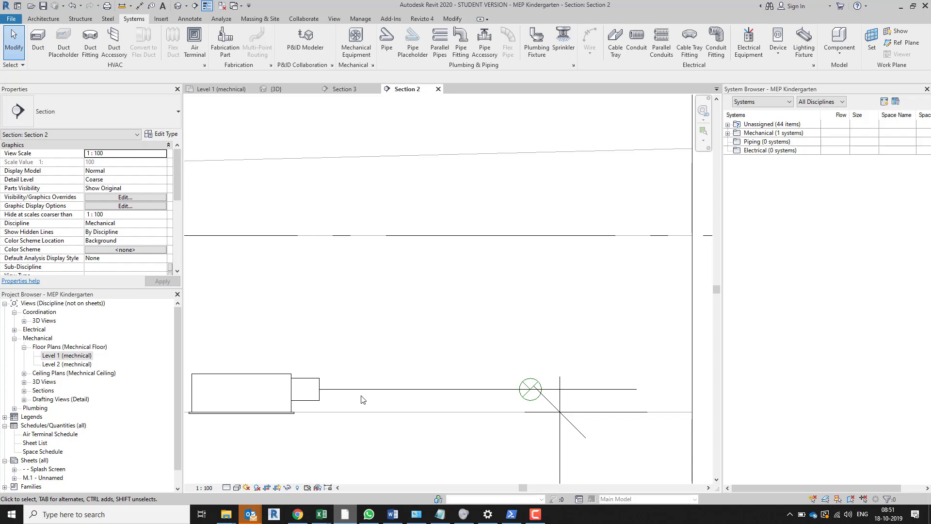
Hide the whole air terminal tag category in the Level 1 (mechnical) floor plan
click(234, 89)
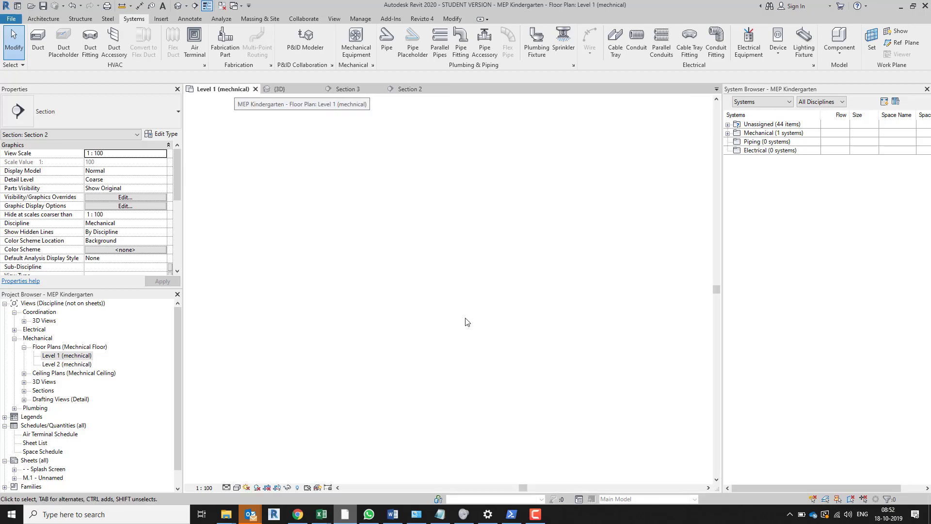
scroll(343, 249, up, 5)
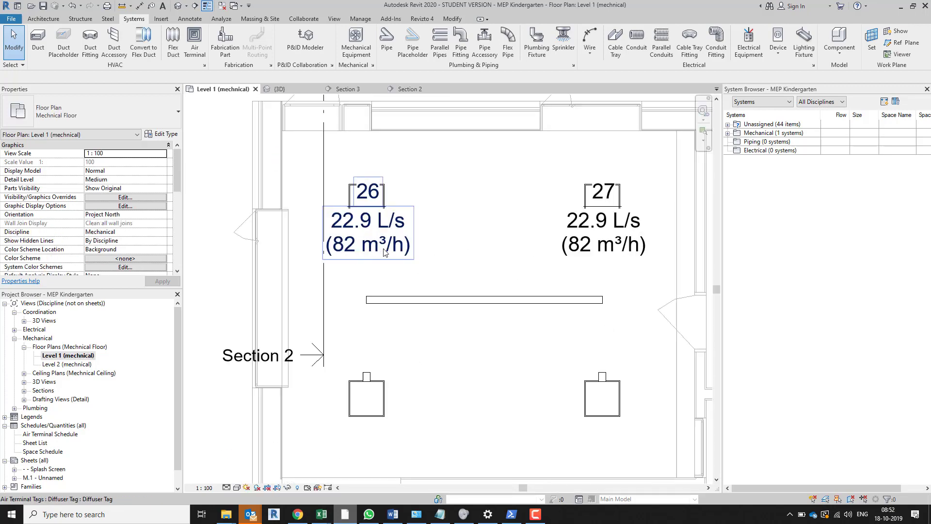
click(384, 252)
right_click(384, 251)
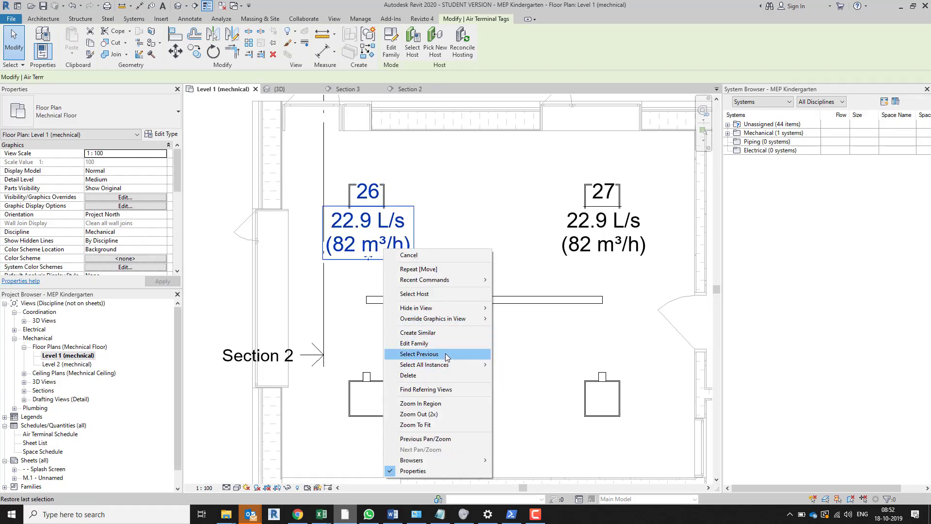
mouse_move(449, 310)
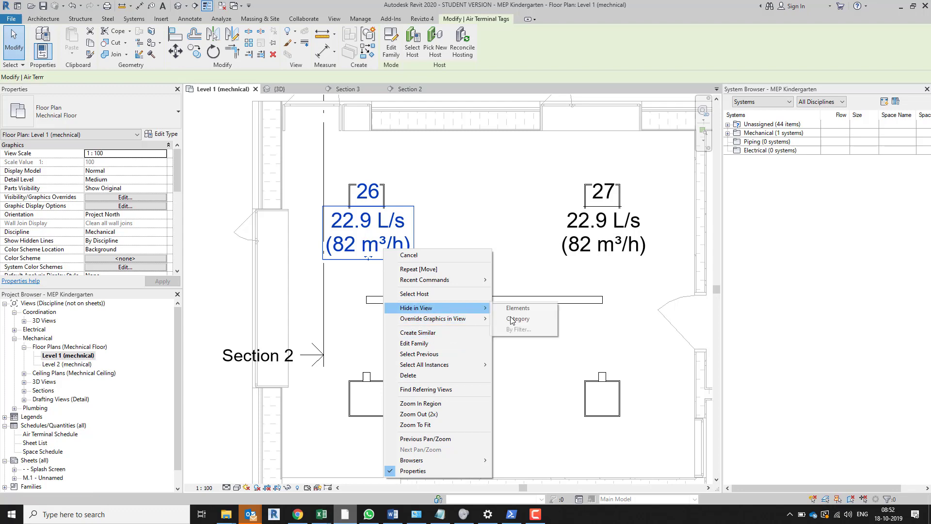
click(518, 319)
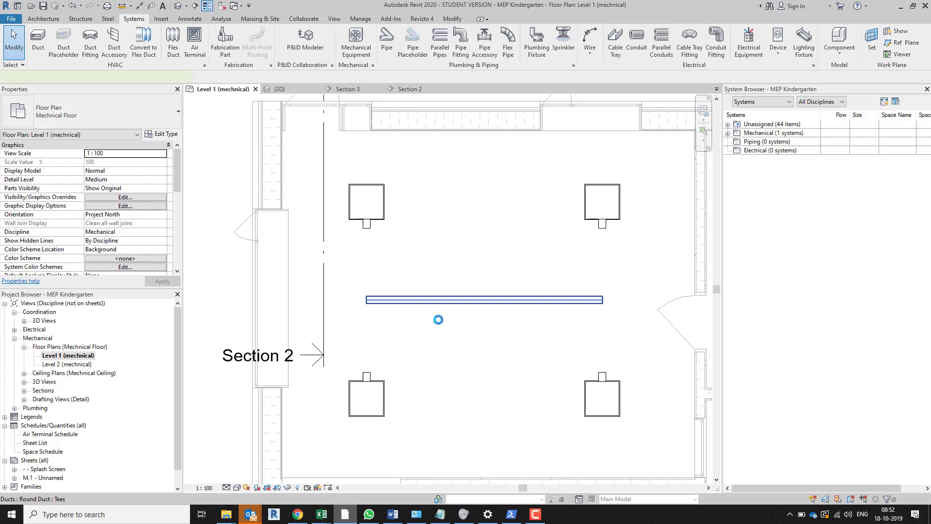
Stretch the duct's eastern end through the partition wall into the adjoining room, to a total length of about 9400 mm
click(438, 300)
scroll(438, 320, down, 3)
middle_drag(575, 360, 438, 319)
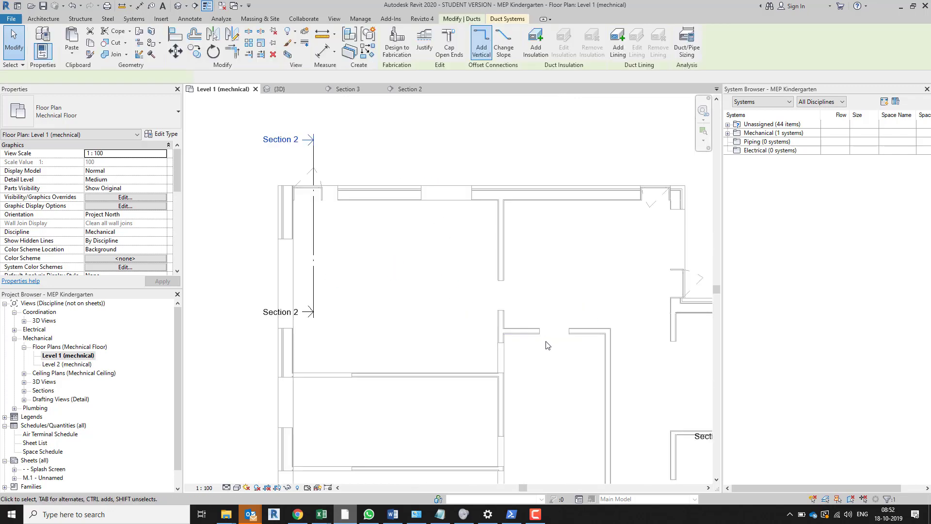
drag(452, 284, 615, 280)
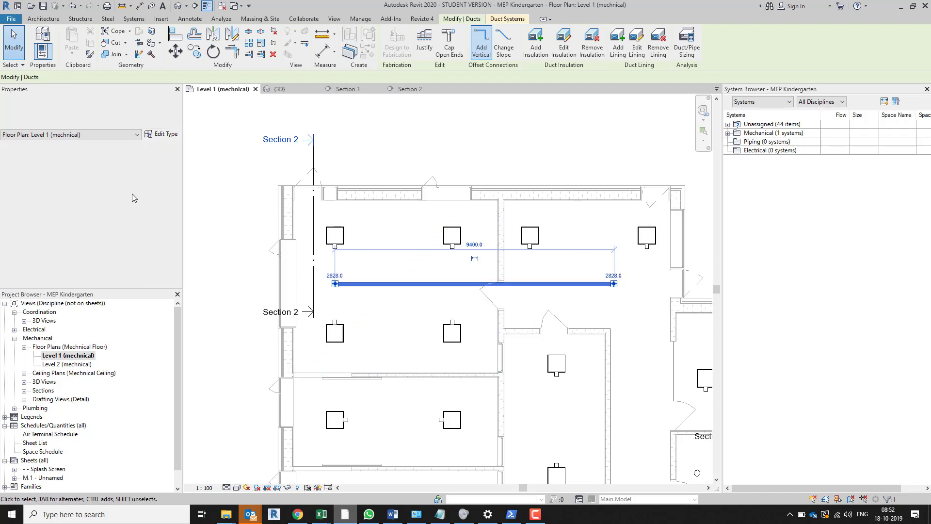
Set the extended duct's system type to Supply Air
drag(179, 167, 183, 243)
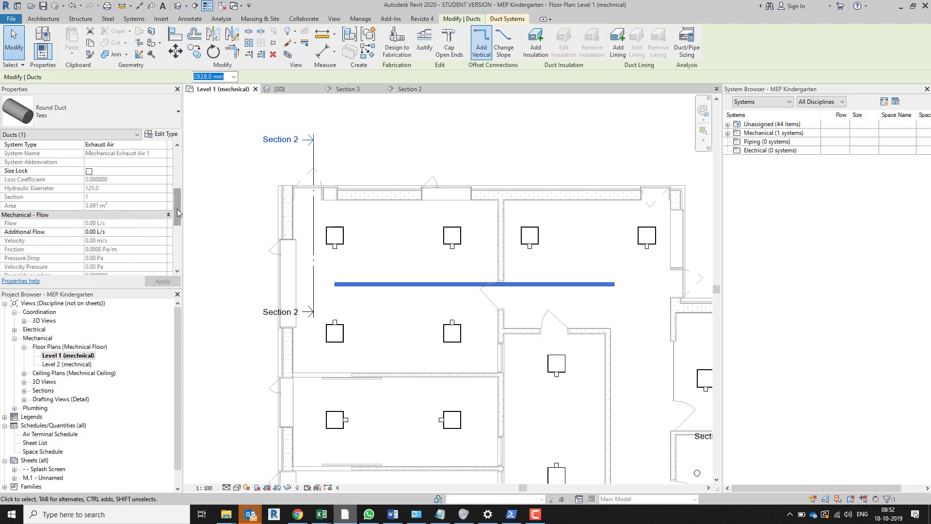
drag(176, 208, 175, 196)
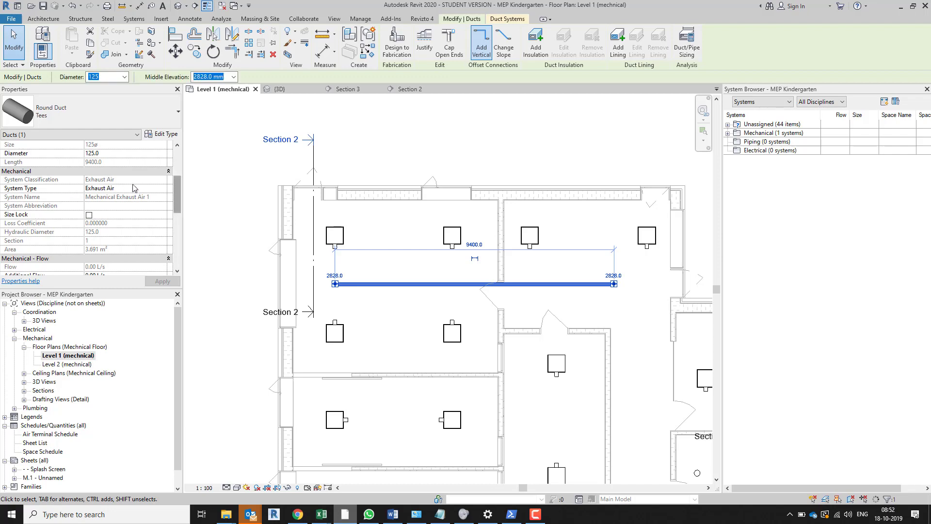
click(162, 189)
click(162, 188)
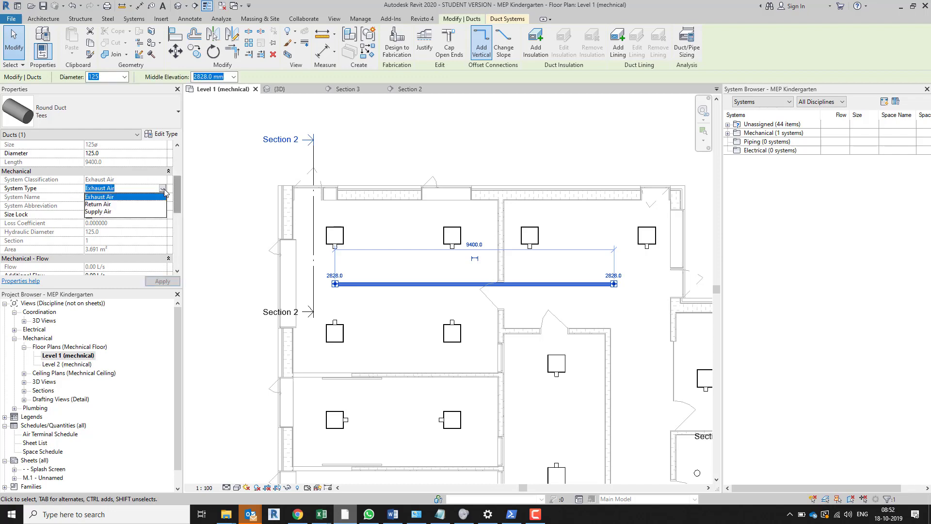
click(102, 211)
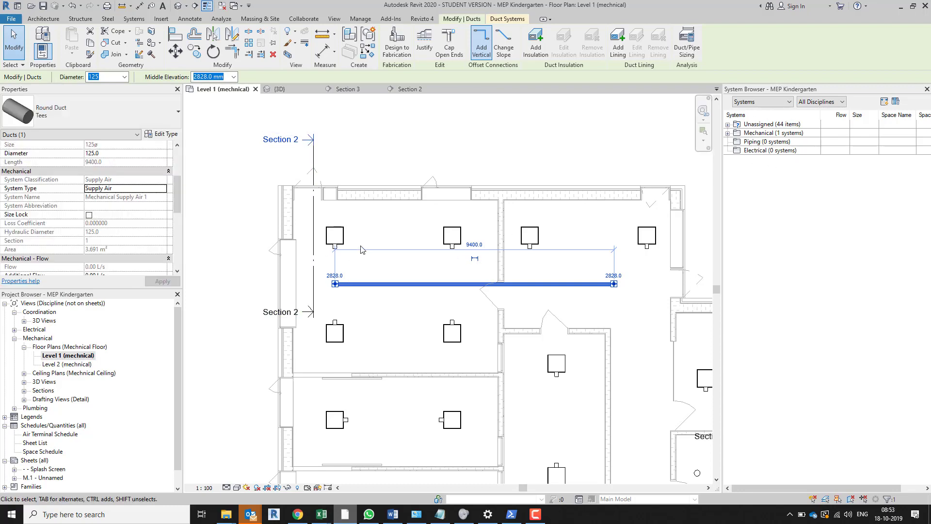
Draw a 125 mm flex duct from the northern air terminal nearest the partition wall straight down to the main duct's centreline
scroll(361, 259, up, 2)
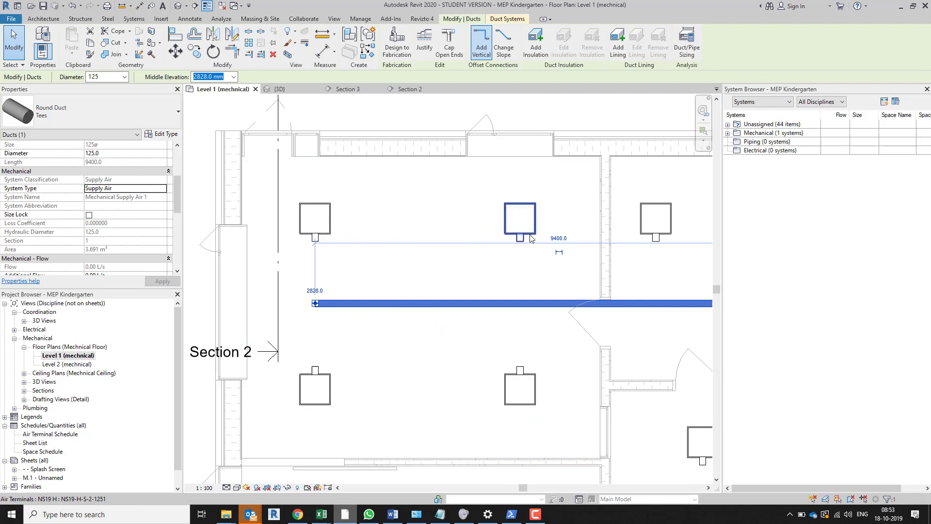
click(516, 247)
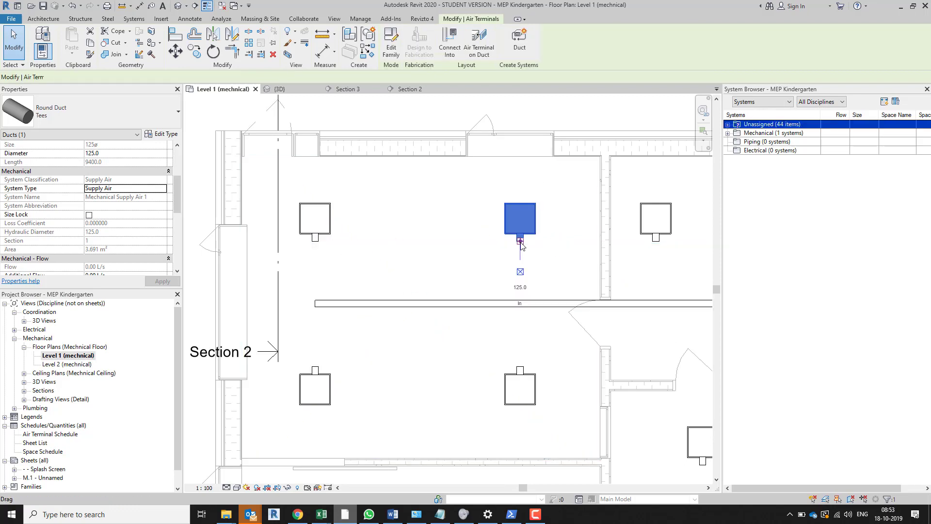
right_click(521, 245)
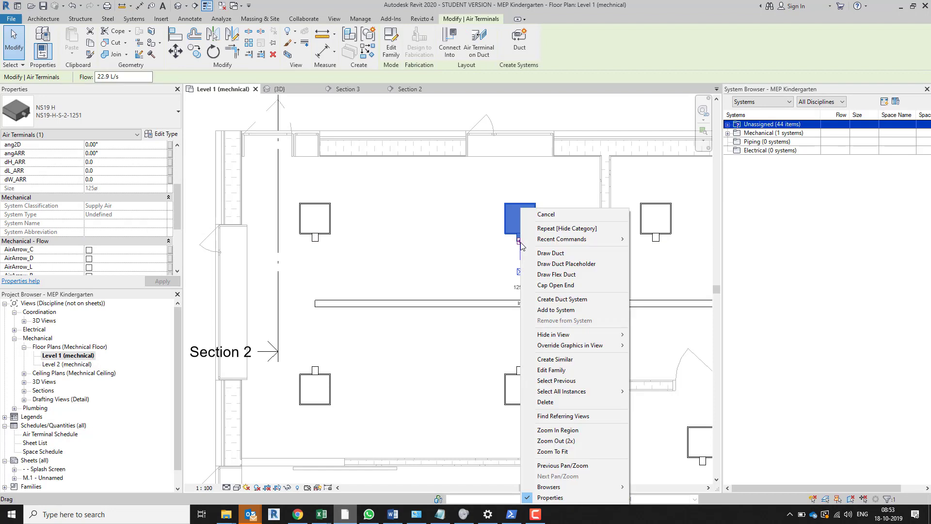
click(557, 274)
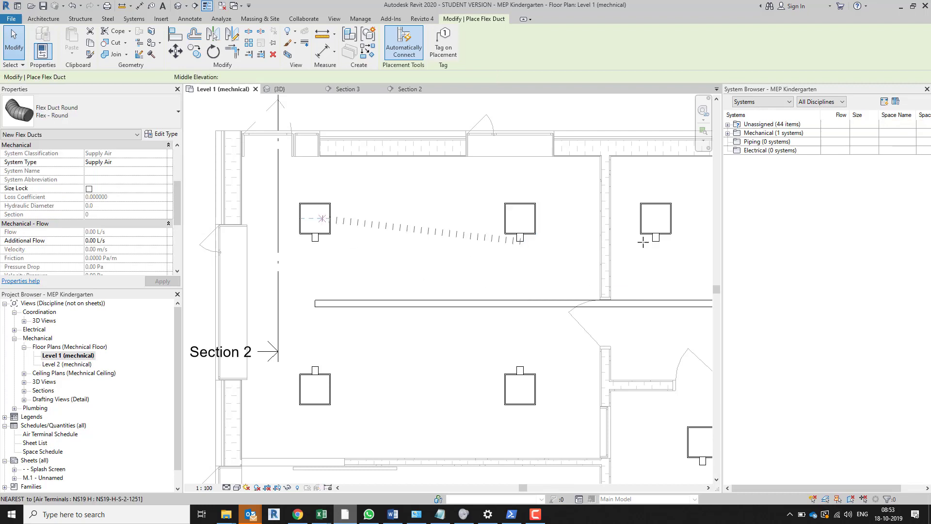
click(520, 238)
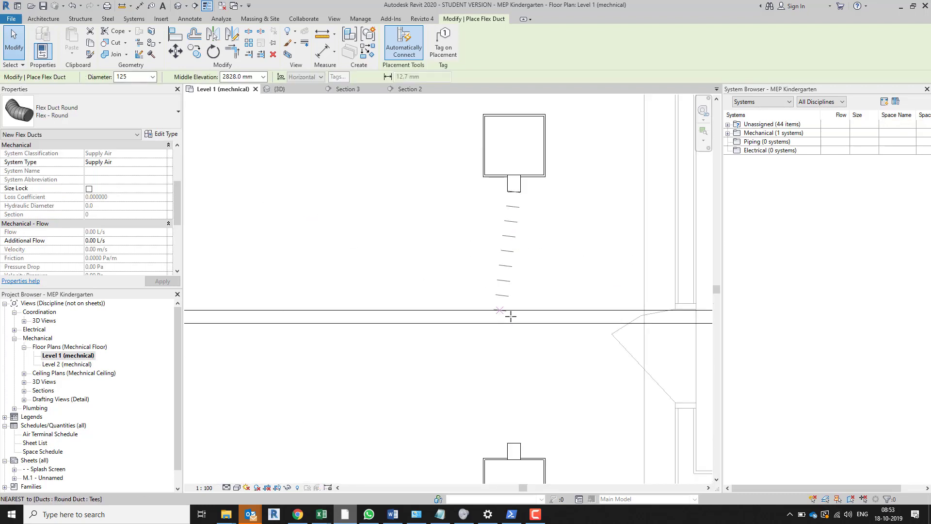
click(514, 316)
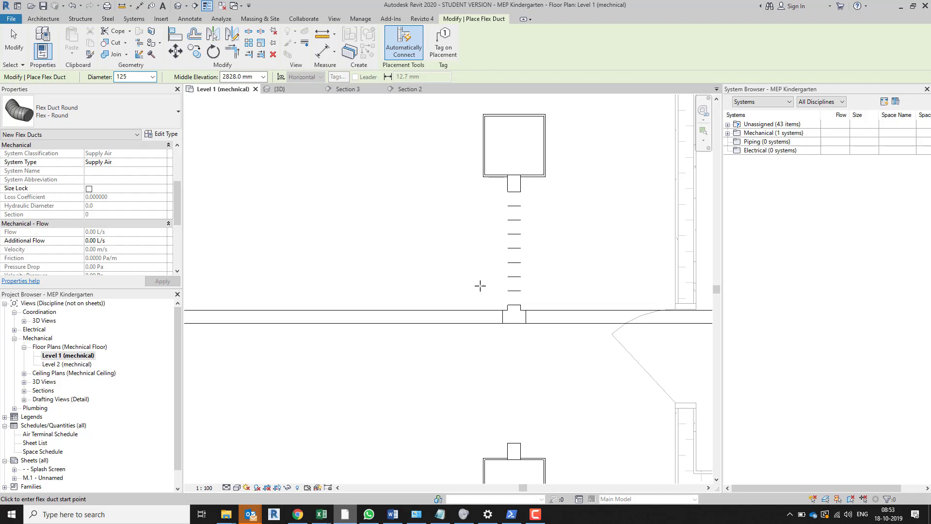
Draw 125 mm flex ducts from the room's three remaining air terminals to the main duct, offsetting the connections near its western end
click(514, 442)
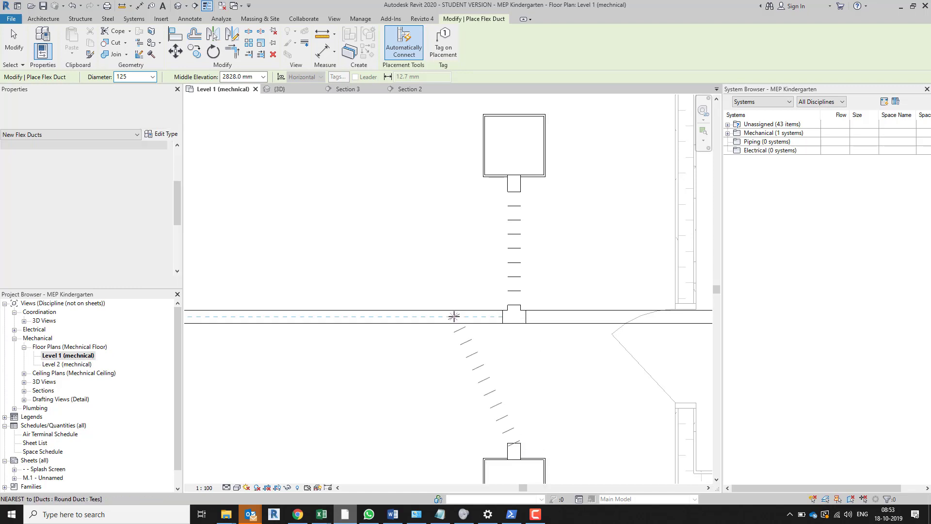
middle_drag(332, 408, 679, 393)
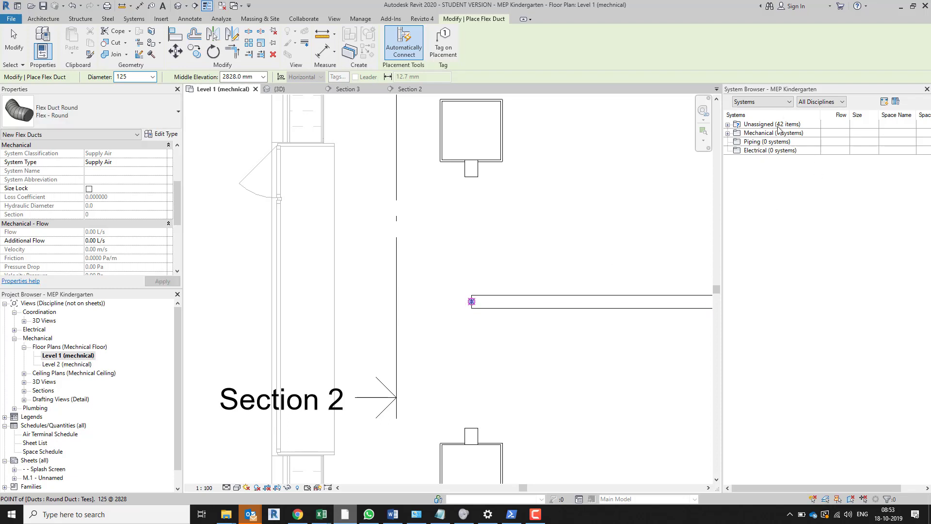
click(471, 428)
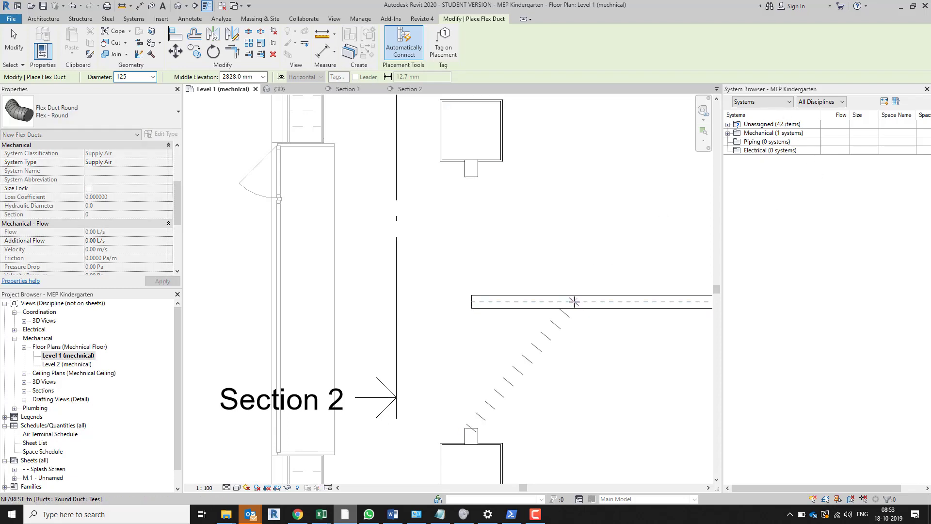
click(574, 302)
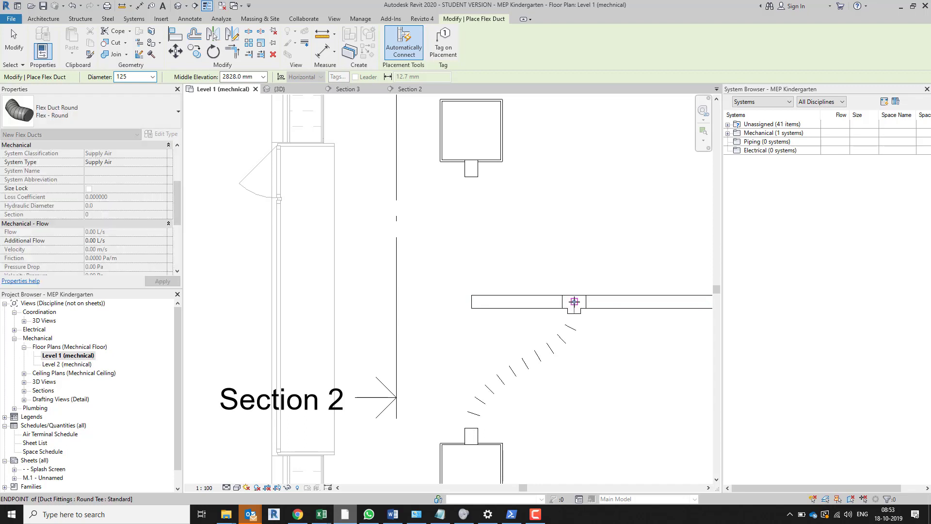
click(471, 177)
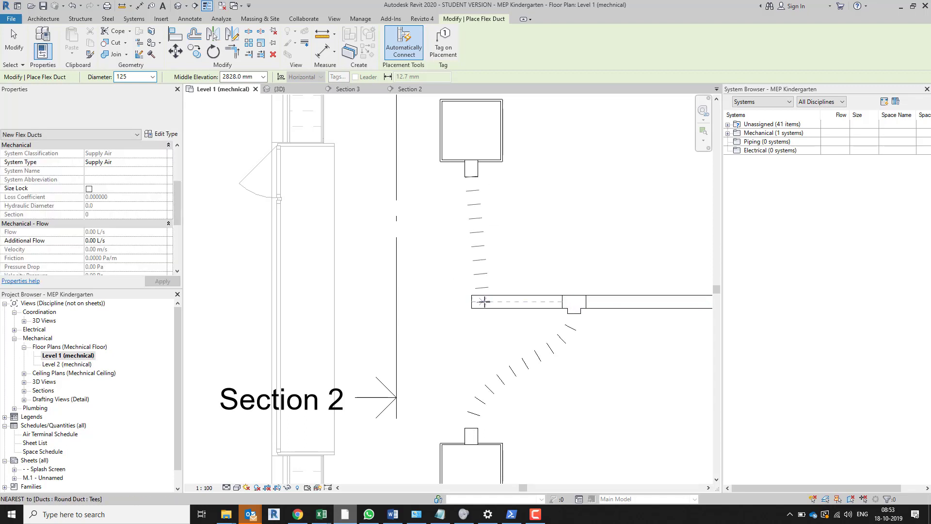
click(485, 302)
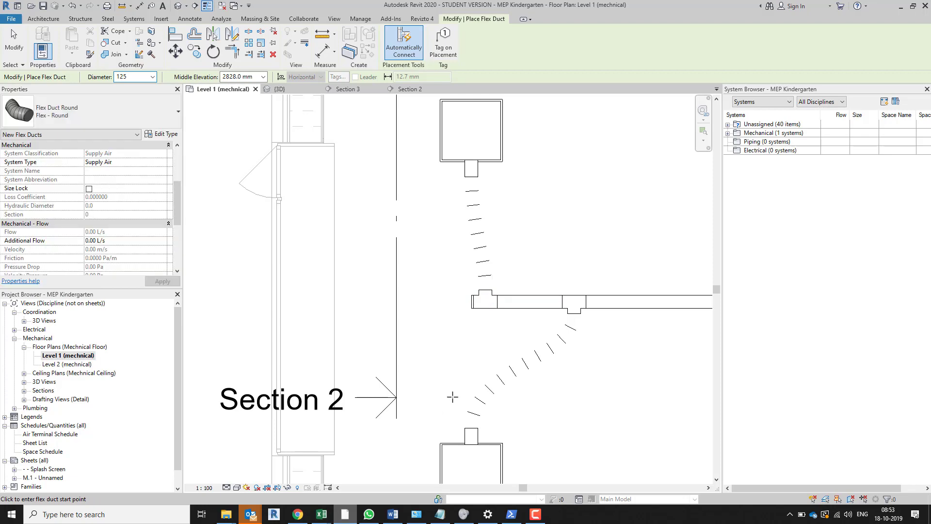
Finish placing flex ducts and delete the short duct stub beyond the last tee at the main duct's western end
scroll(495, 310, up, 4)
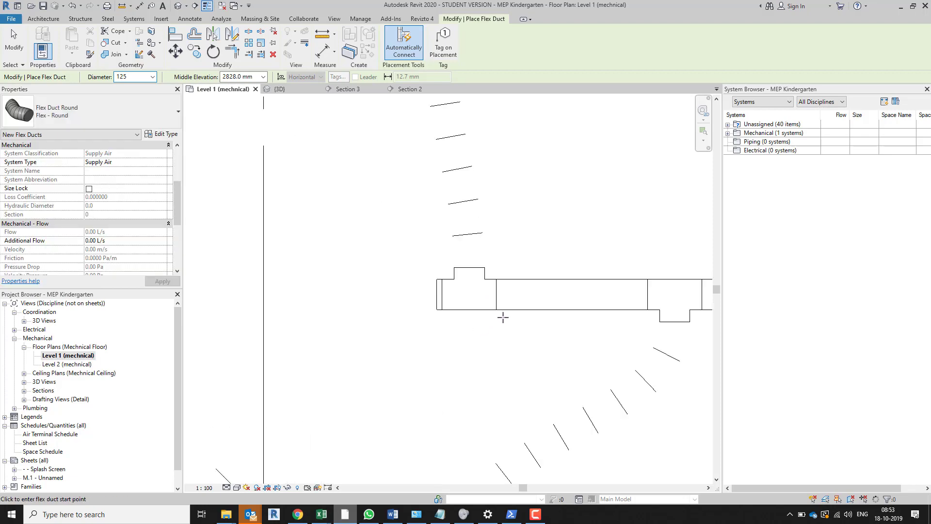
scroll(485, 323, up, 2)
key(Escape)
key(Escape)
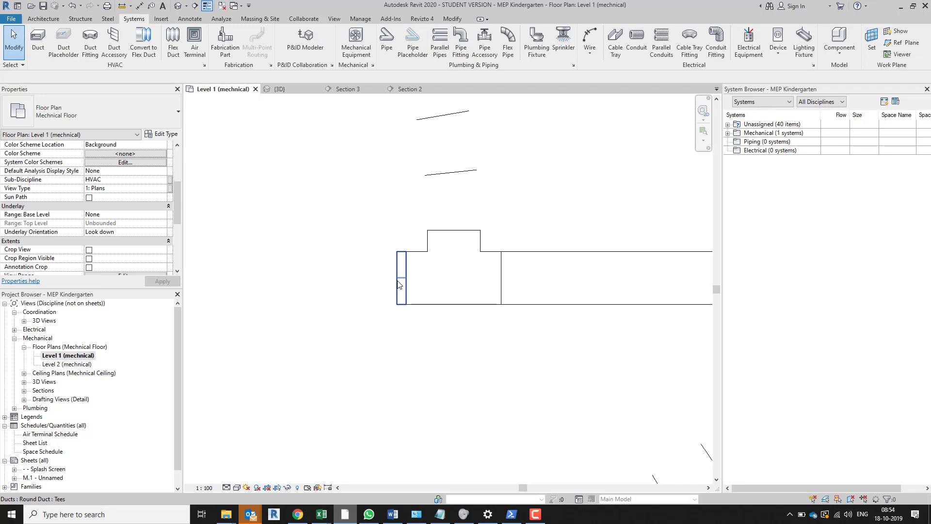
click(398, 284)
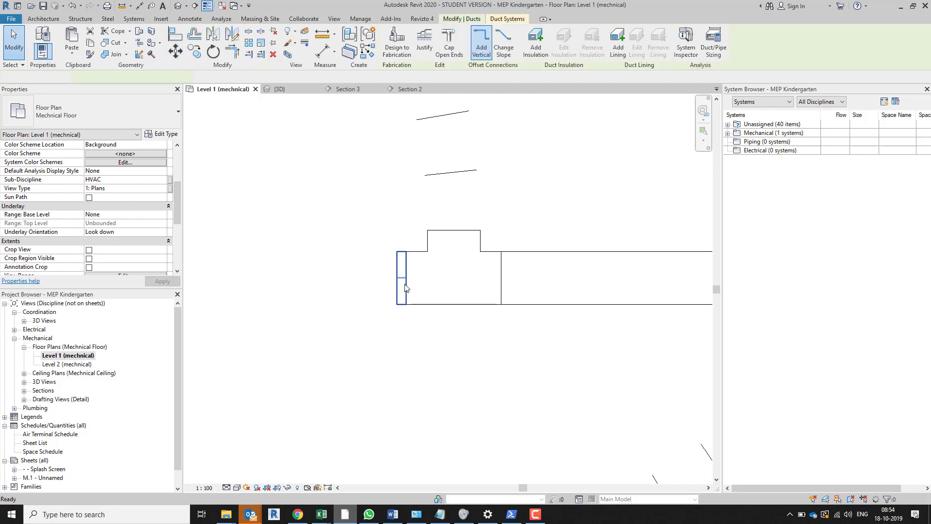
Cap the open western end of the last round tee on the main duct
click(419, 304)
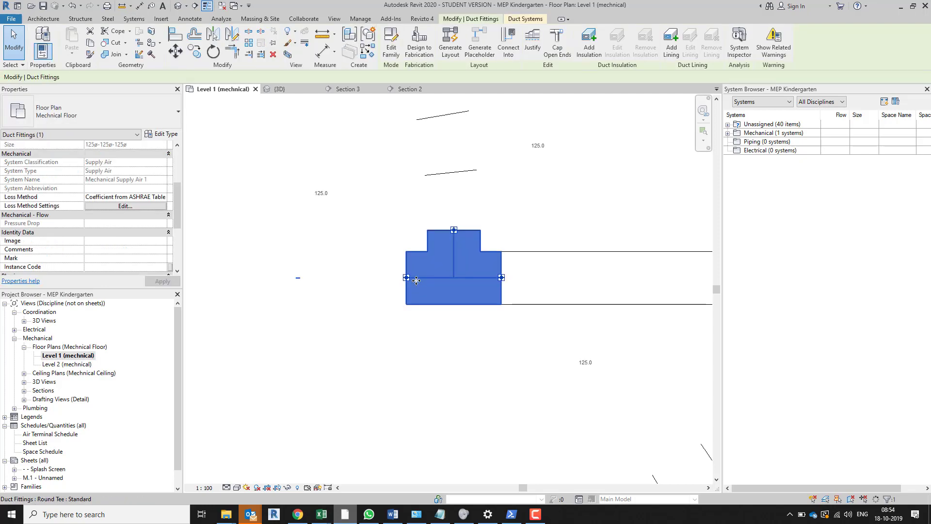
right_click(416, 280)
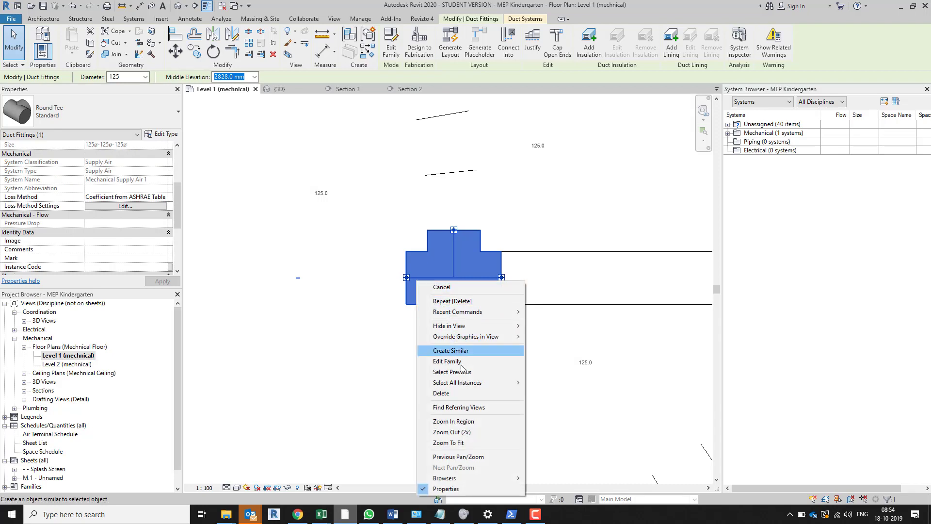
click(405, 278)
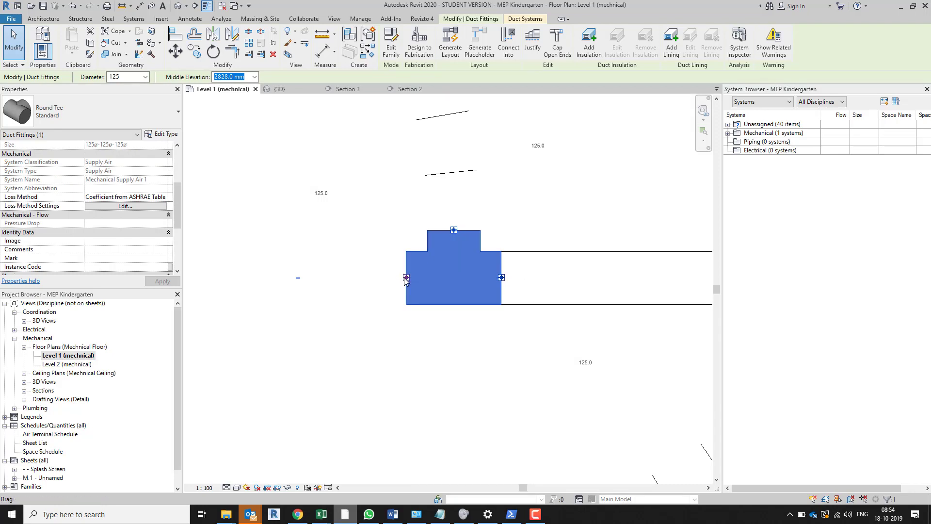
right_click(405, 277)
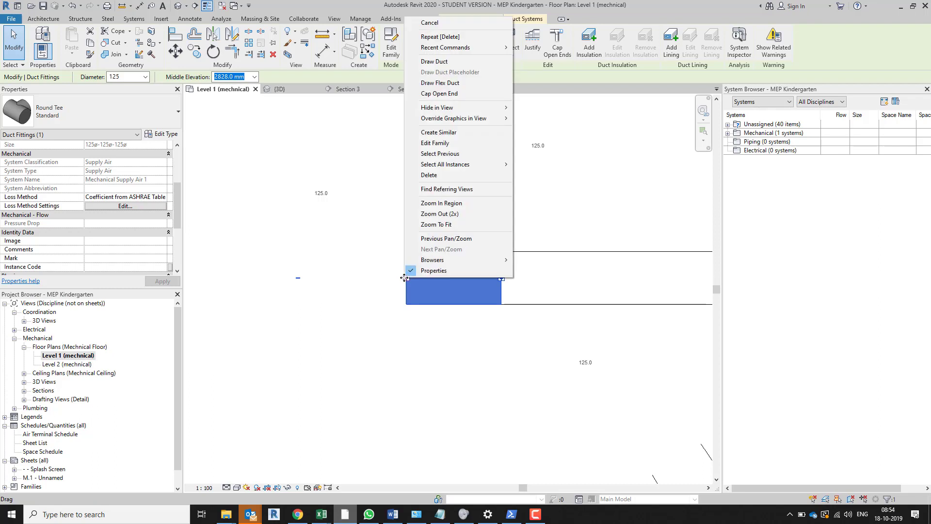
click(463, 95)
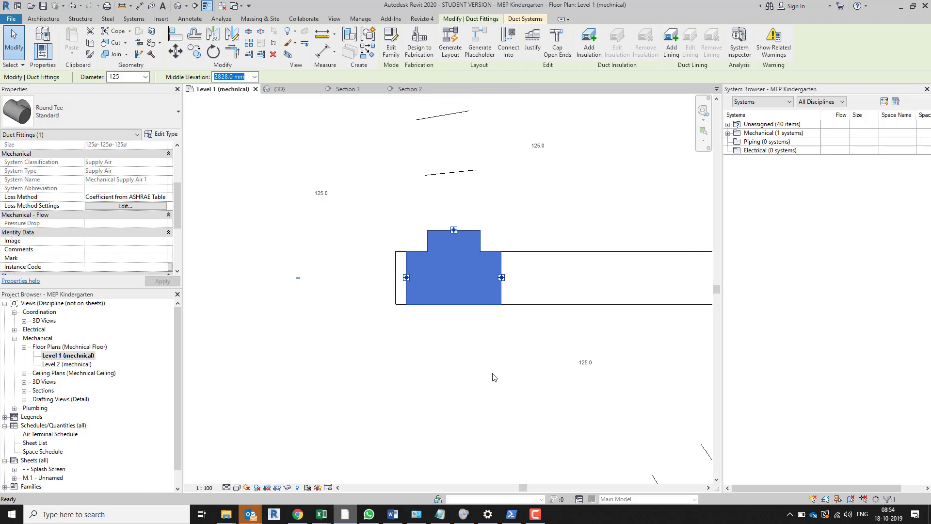
key(Escape)
scroll(519, 381, down, 3)
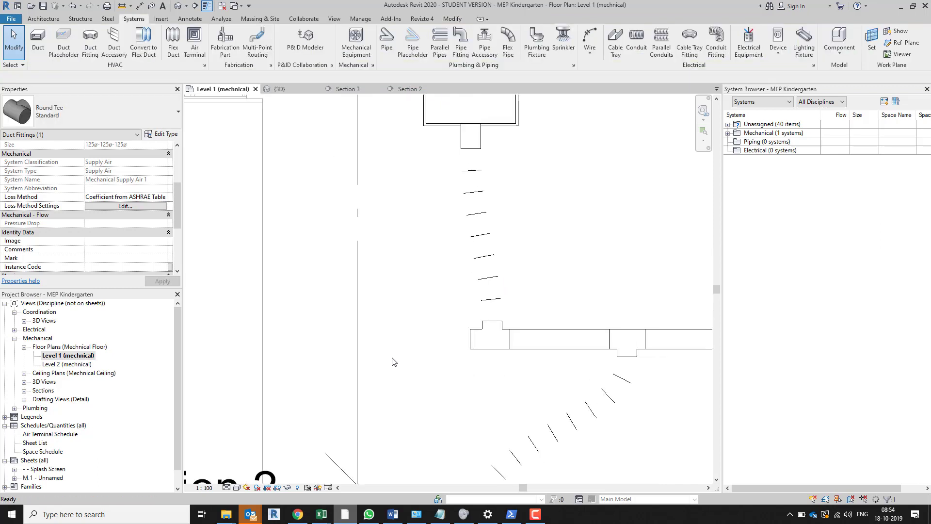
scroll(386, 360, up, 1)
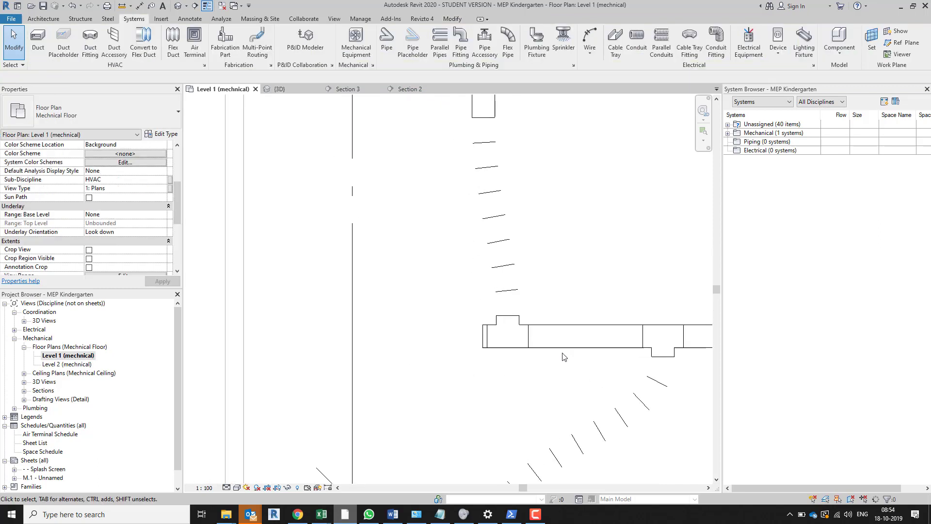
Expand the mechanical Supply Air systems in the System Browser and widen the browser and its Systems column to fit the full system names
click(737, 136)
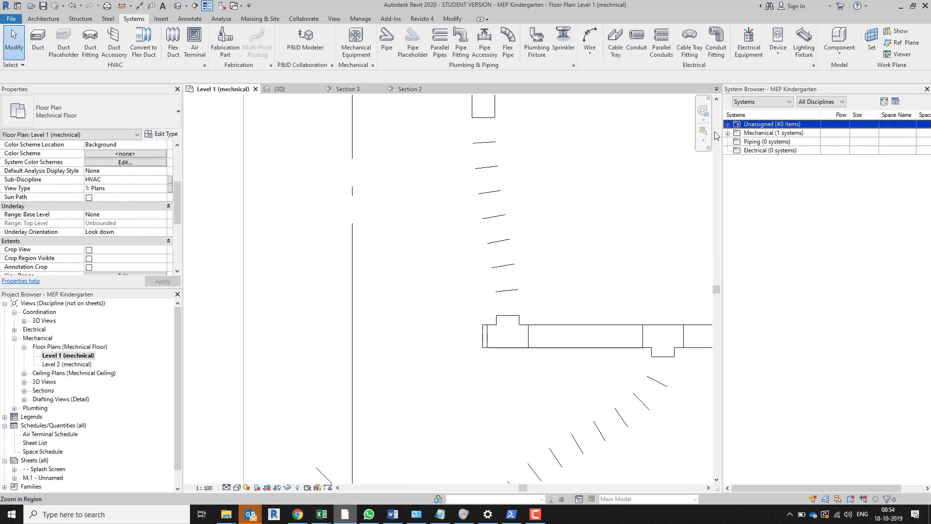
click(727, 133)
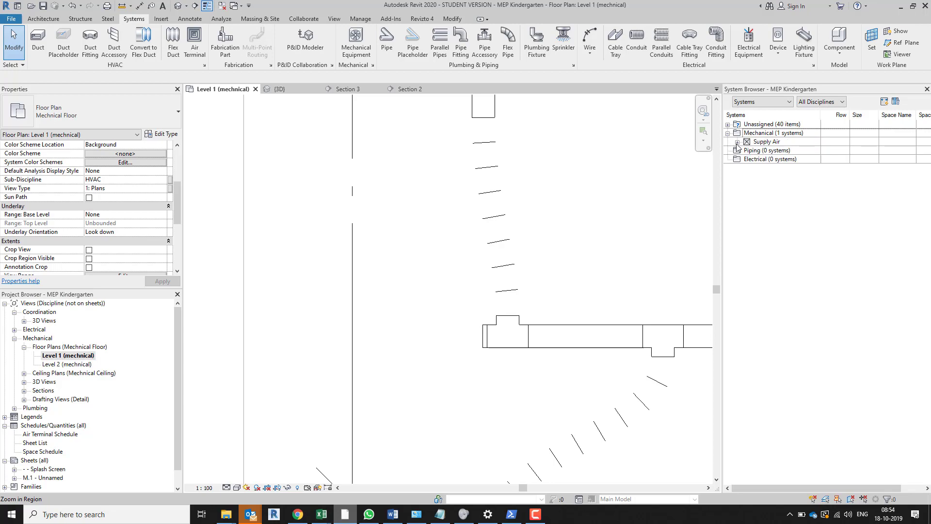
click(738, 143)
click(738, 142)
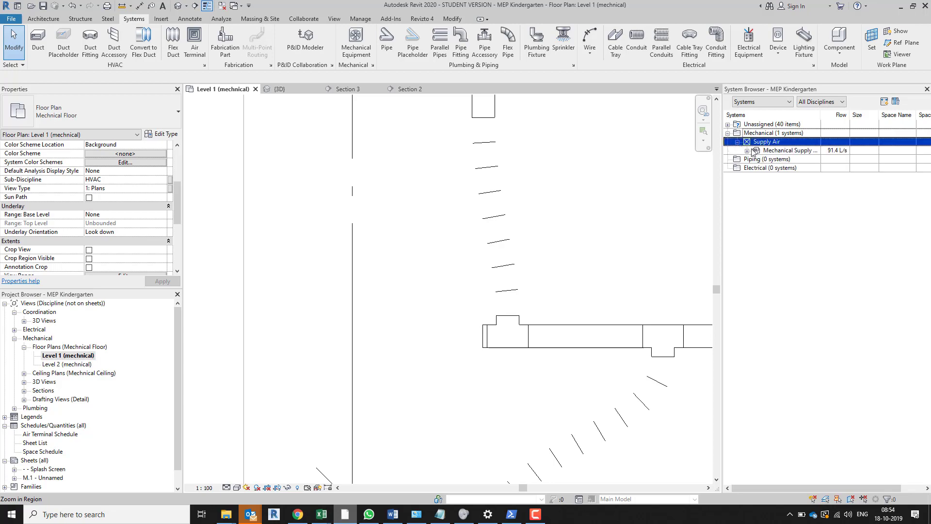
click(642, 170)
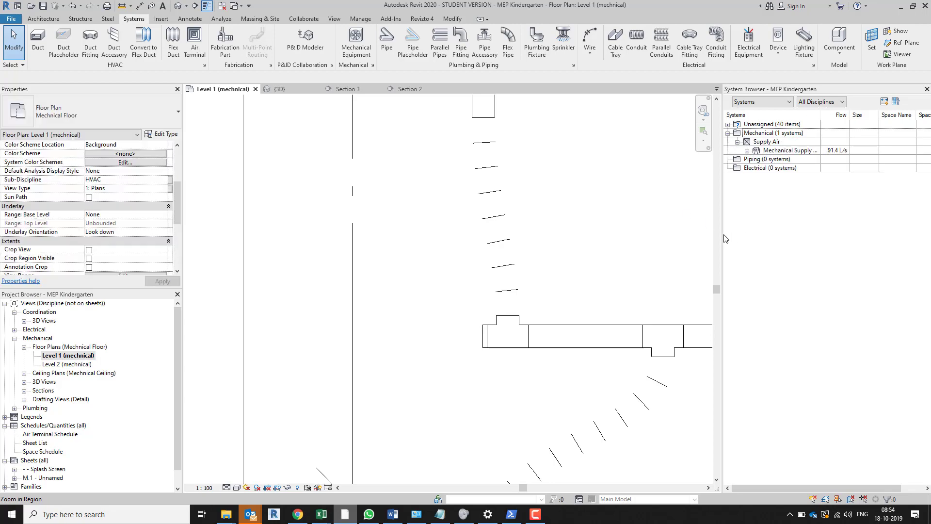
drag(722, 233, 625, 235)
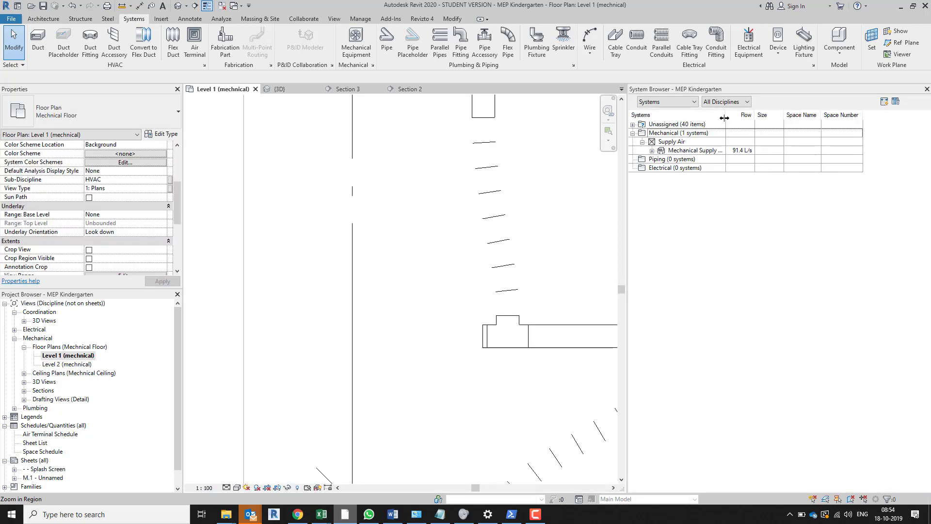
drag(724, 118, 760, 117)
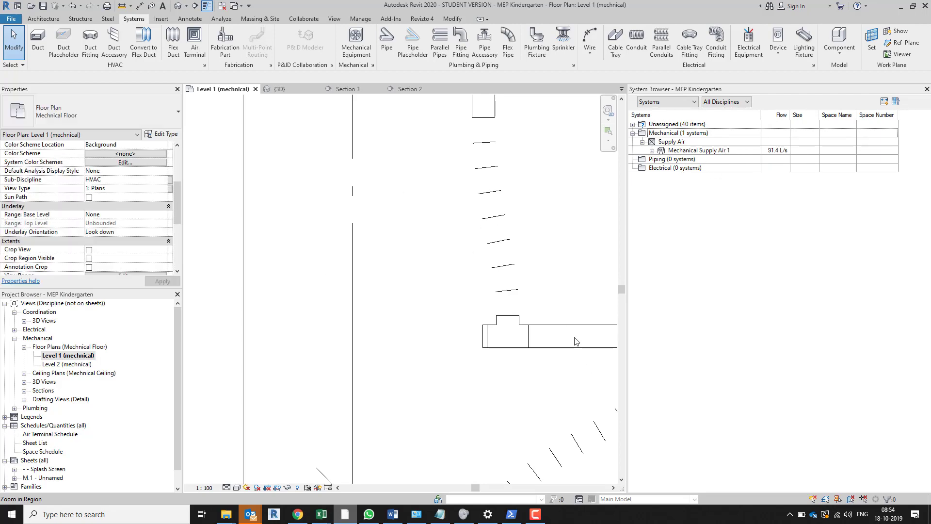
Expand Mechanical Supply Air 1 and examine the flow and size listed for the system and its air terminals
click(652, 151)
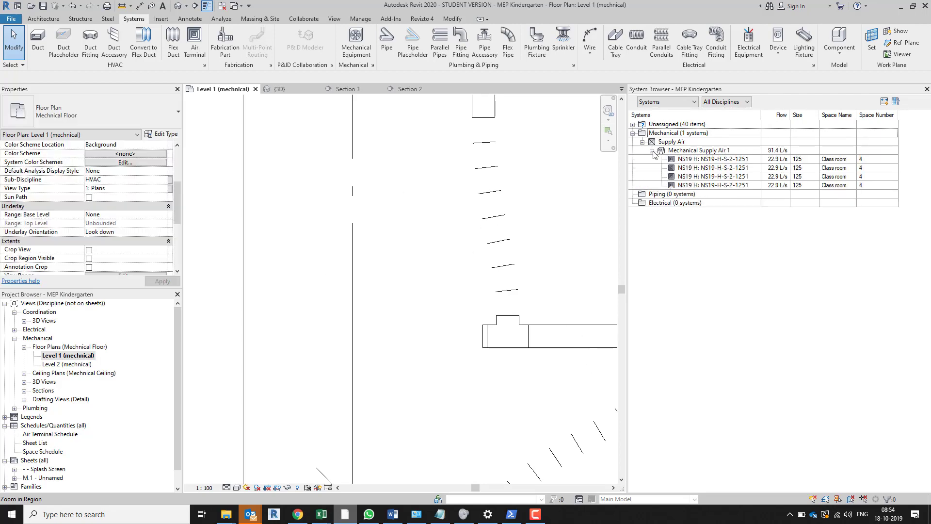
click(654, 152)
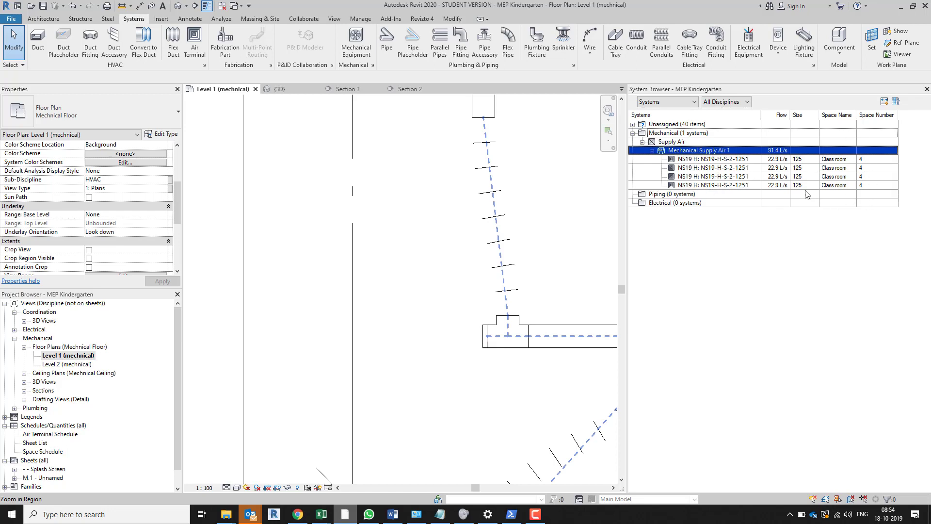
click(781, 160)
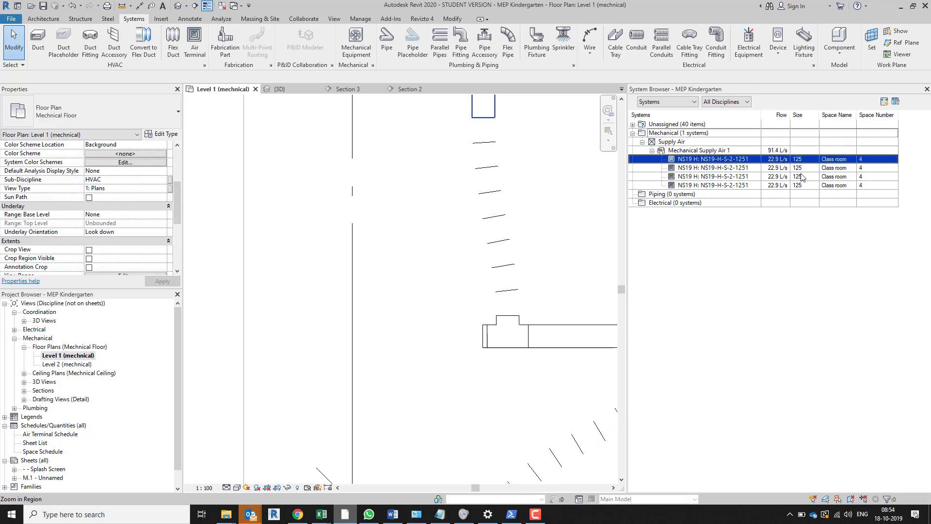
key(Escape)
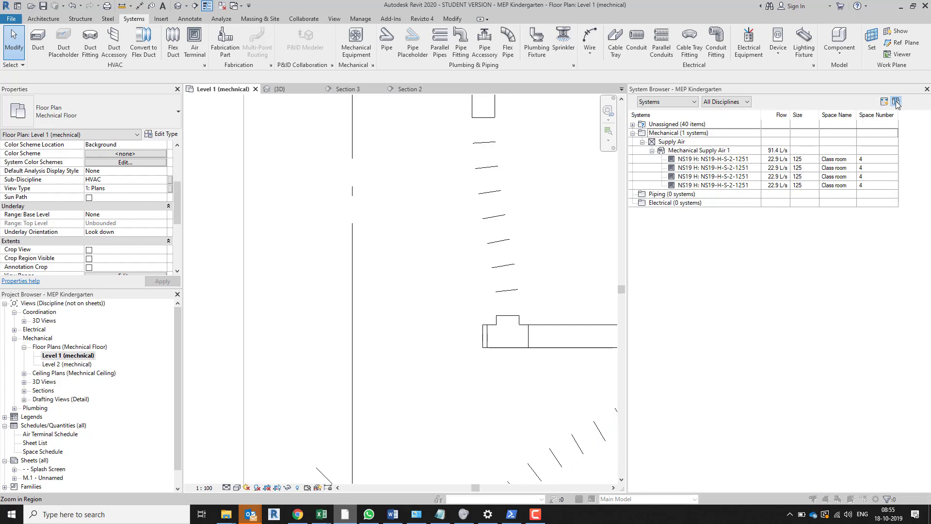
Add the Flow Direction column to the System Browser and widen the browser to fit it
click(896, 102)
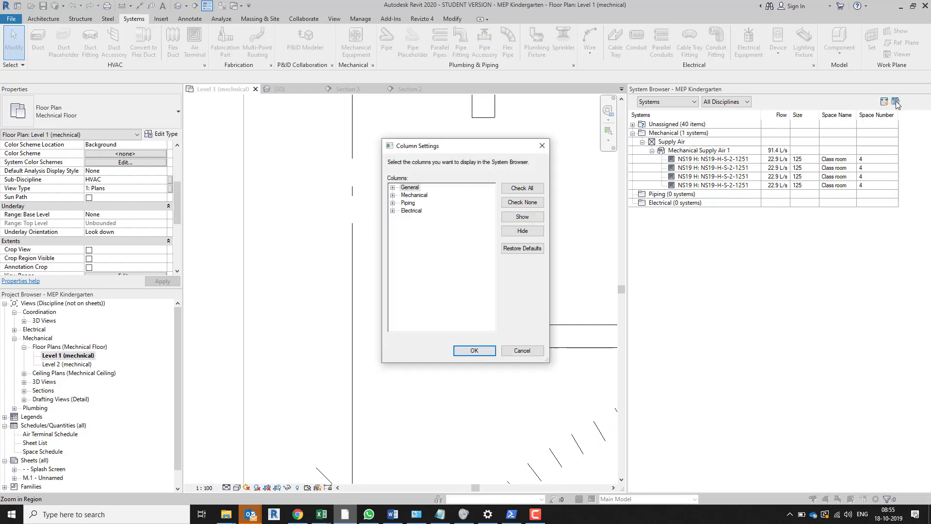
click(392, 188)
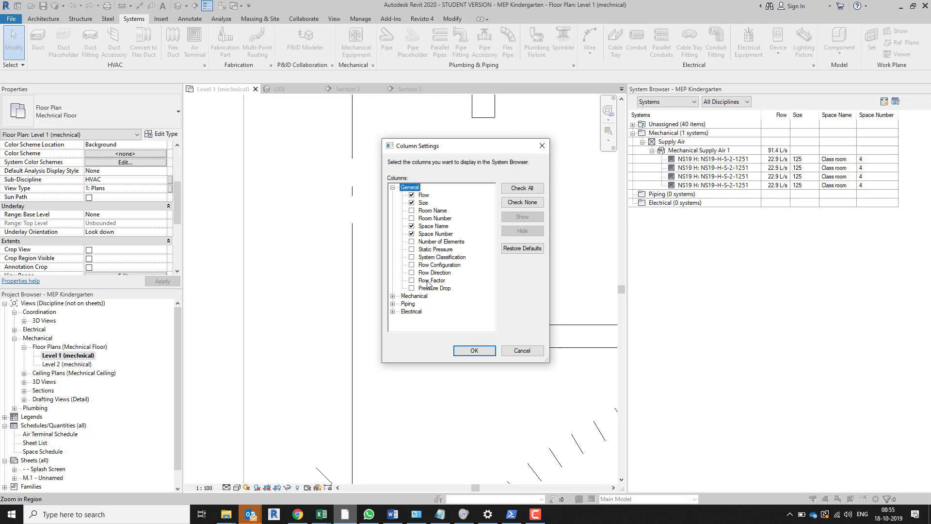
click(411, 272)
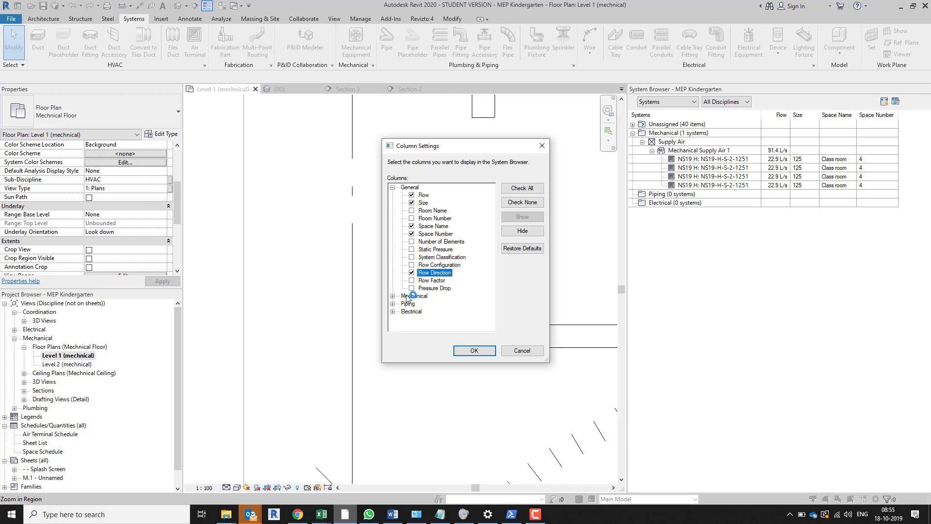
click(392, 296)
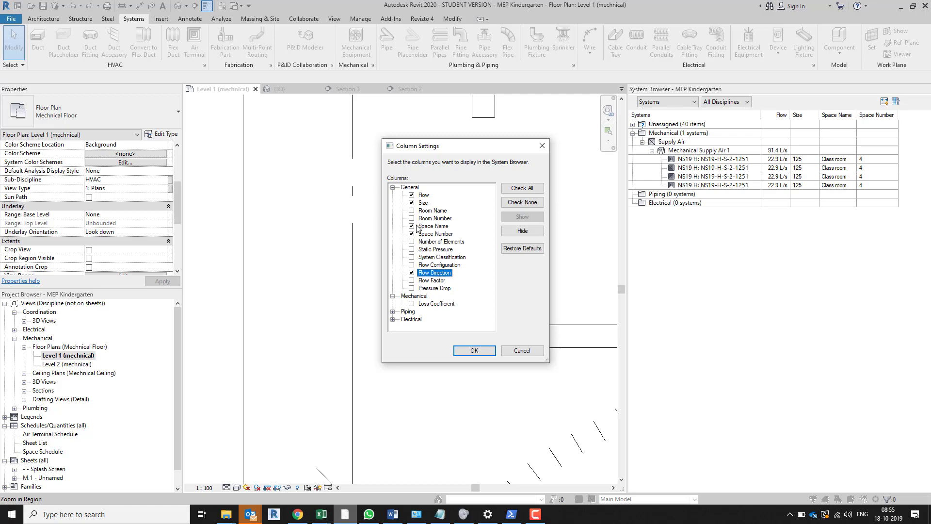
click(474, 350)
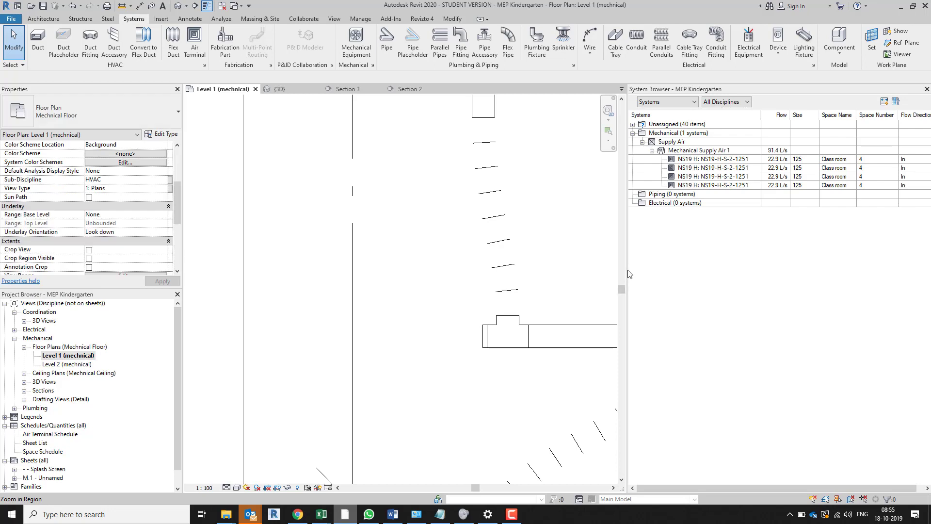
drag(627, 270, 579, 270)
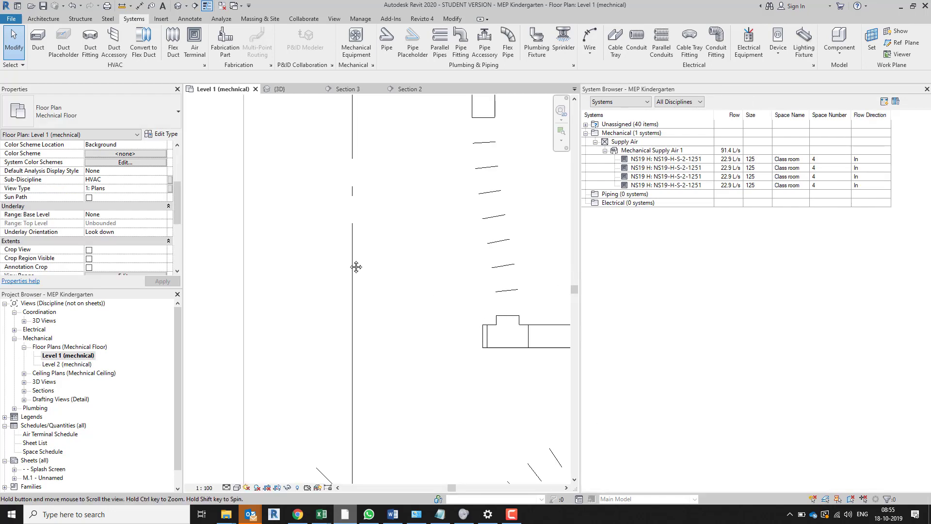
Select the main duct's easternmost segment and enlarge the properties area to examine its flow, velocity and pressure drop
scroll(446, 289, down, 5)
middle_drag(488, 377, 309, 304)
scroll(420, 349, down, 2)
scroll(425, 345, down, 2)
middle_drag(520, 329, 428, 321)
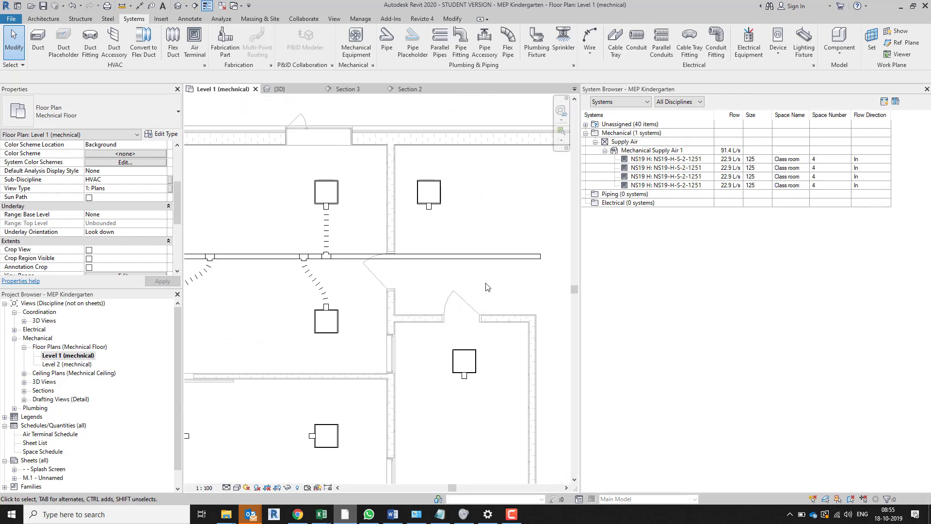
click(504, 266)
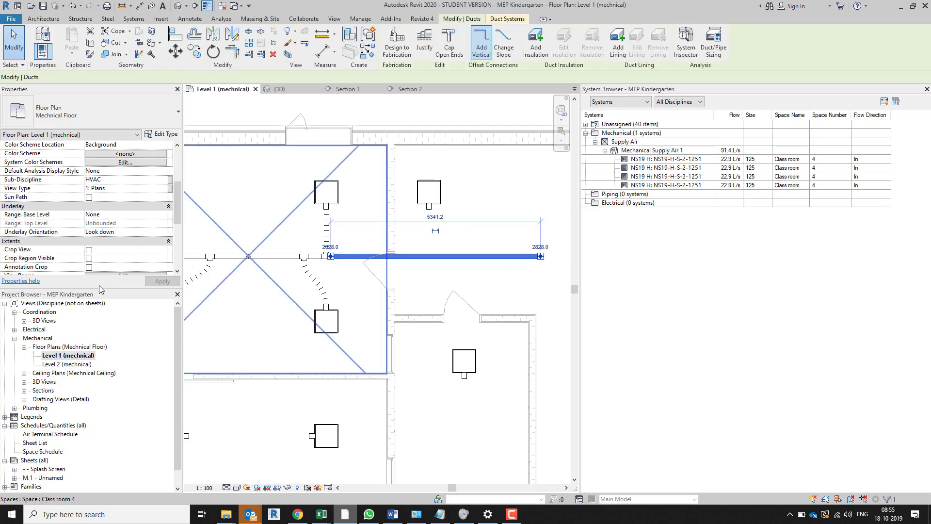
drag(103, 289, 95, 374)
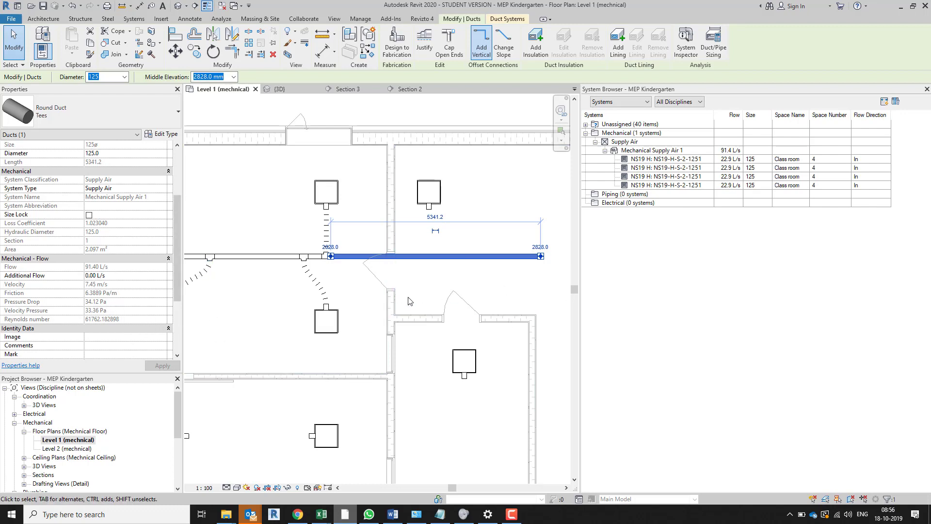
Highlight Mechanical Supply Air 1 and look up the Duct Pressure Loss Report option for the mechanical systems, leaving it unopened
click(619, 150)
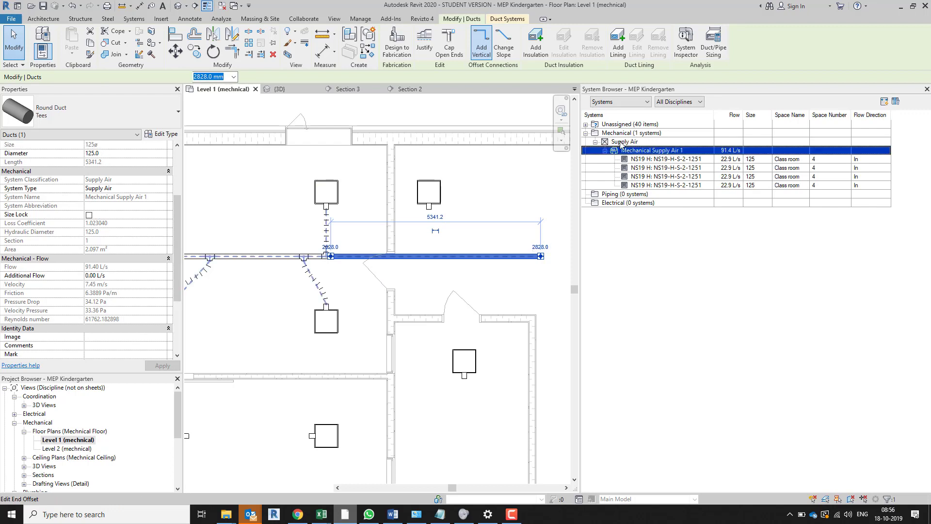
right_click(621, 144)
right_click(623, 131)
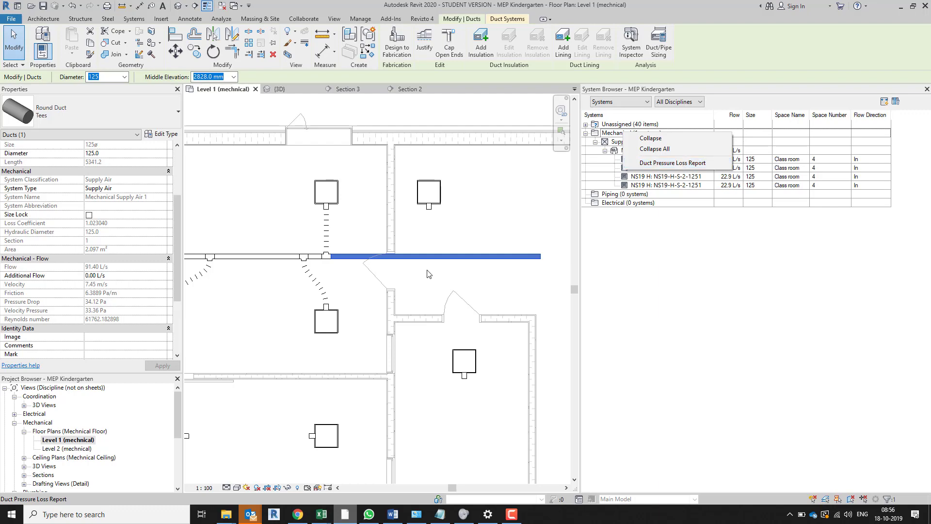
click(490, 264)
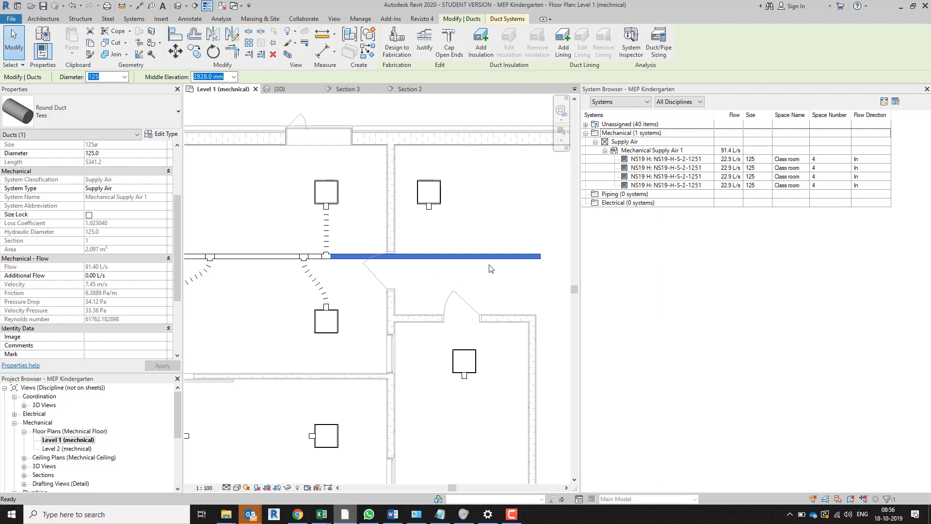
Draw a short 125 mm duct southward from the main duct's eastern end at 2828 mm elevation and select the connecting elbow to inspect it
click(531, 261)
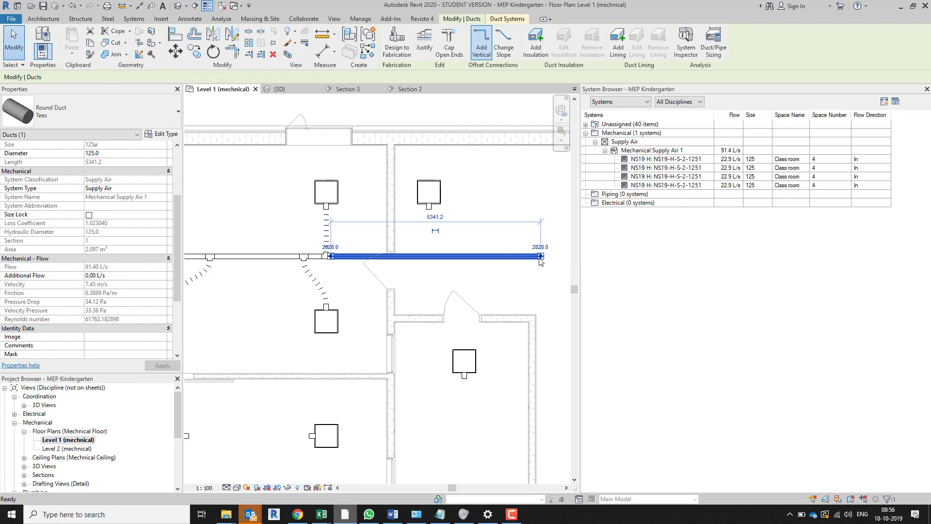
click(541, 256)
click(542, 256)
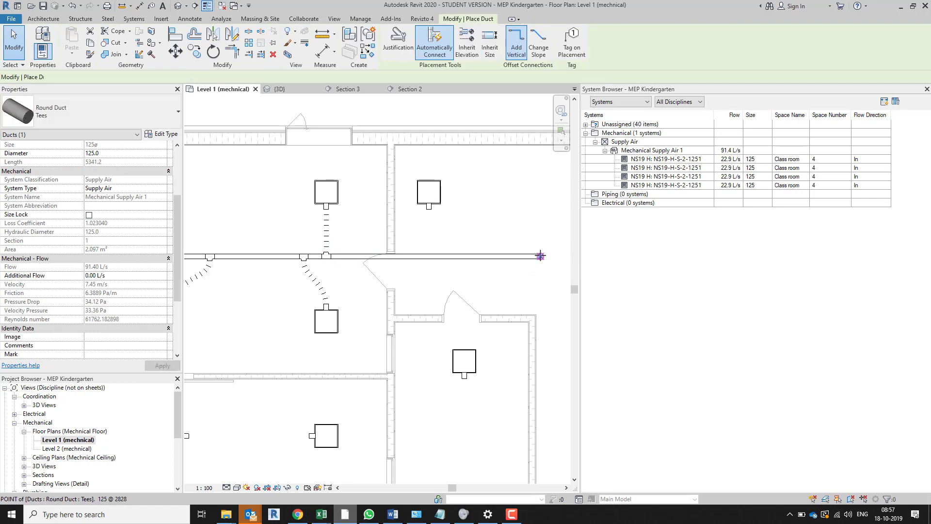
click(541, 303)
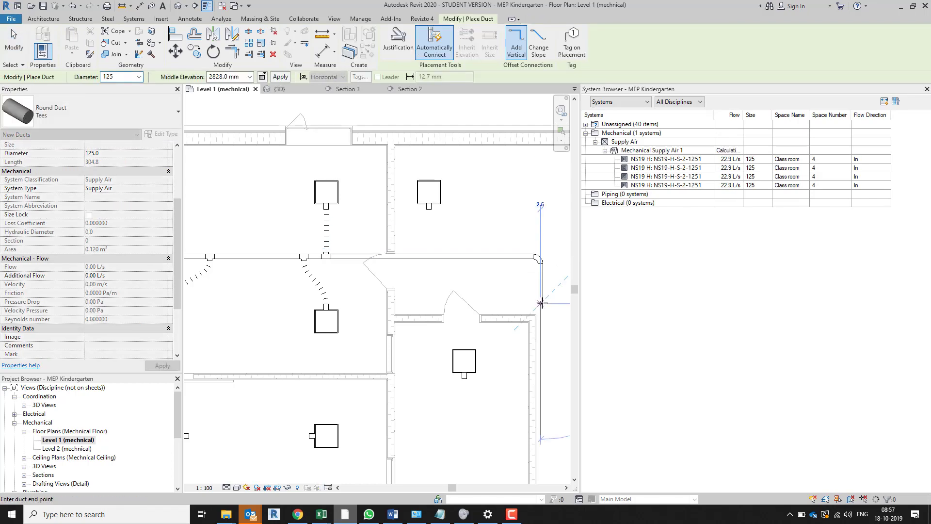
key(Escape)
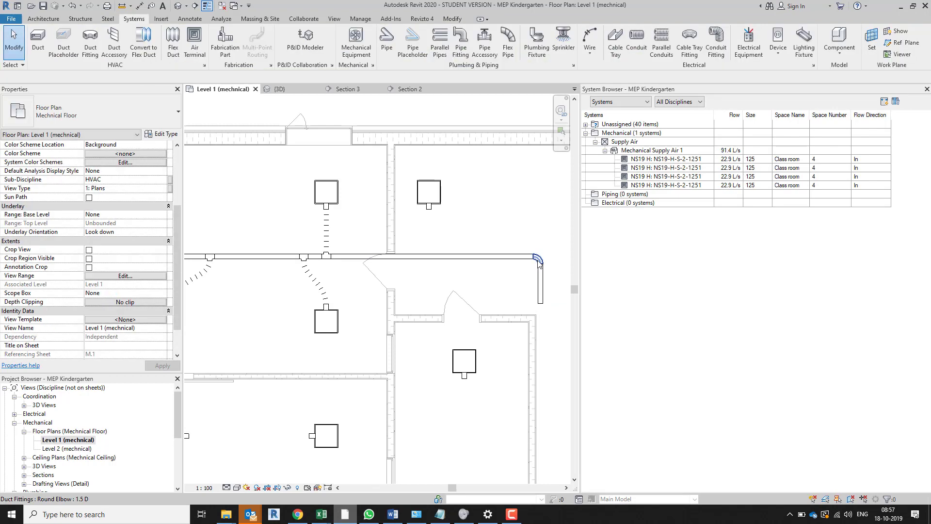
click(539, 262)
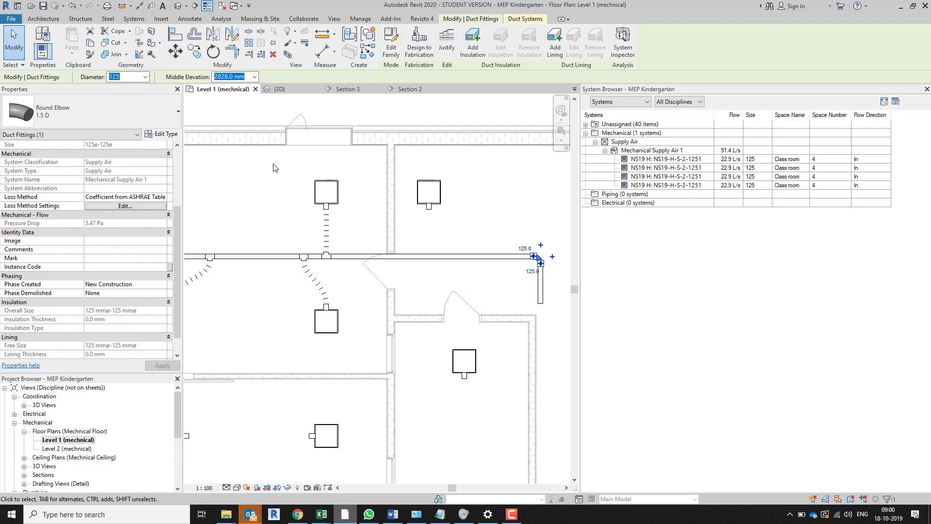
Open the additional number format settings under Region in the Windows Control Panel, examine the decimal symbol choices, and dismiss the format settings
key(super)
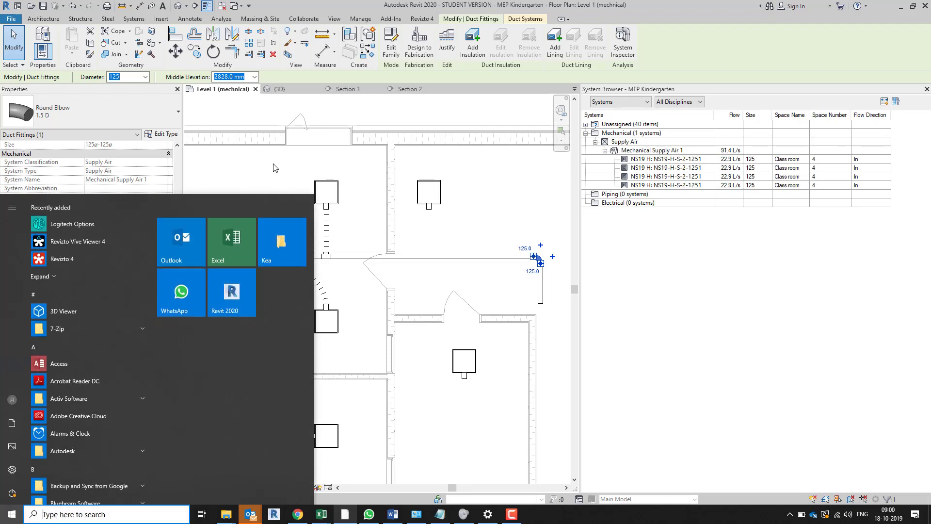
text(contr)
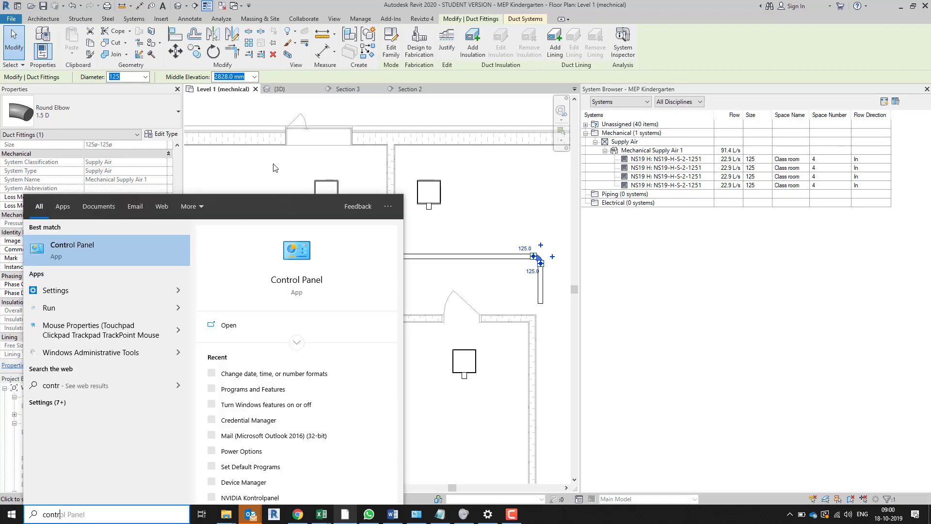
key(Return)
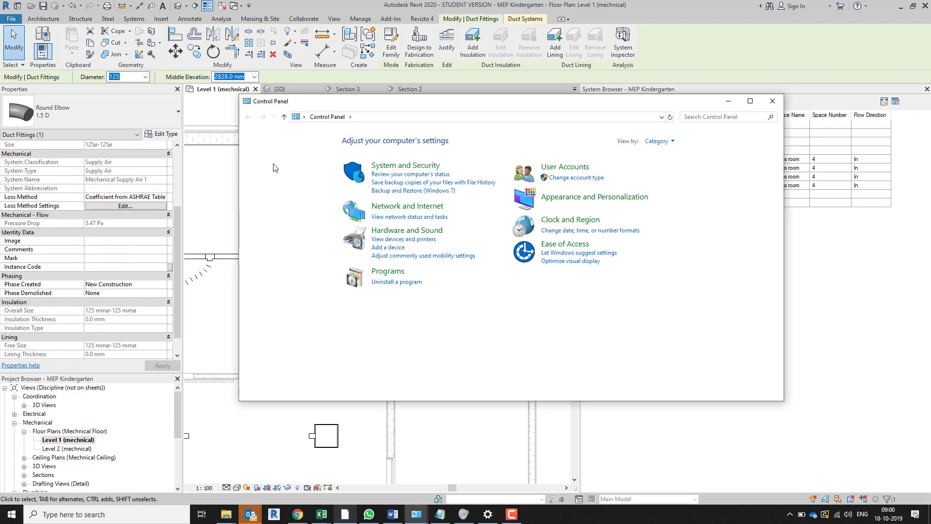
click(580, 220)
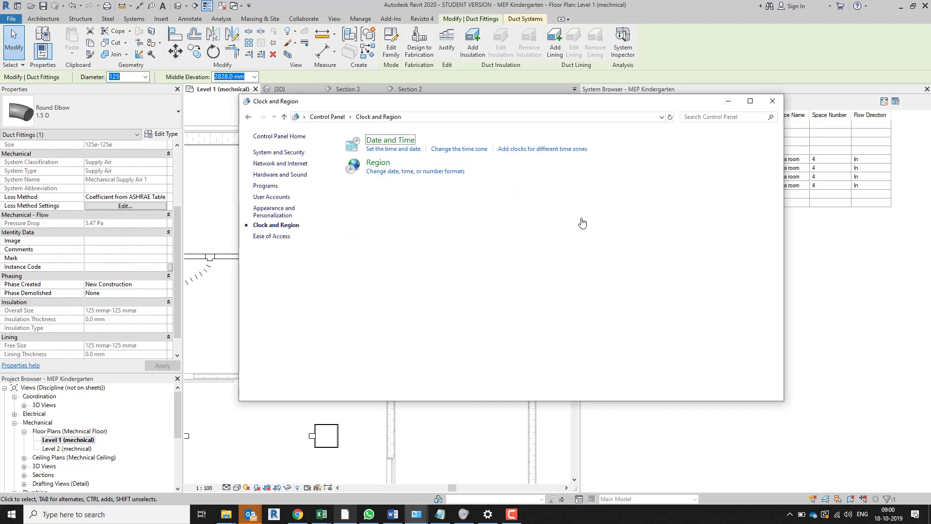
click(377, 163)
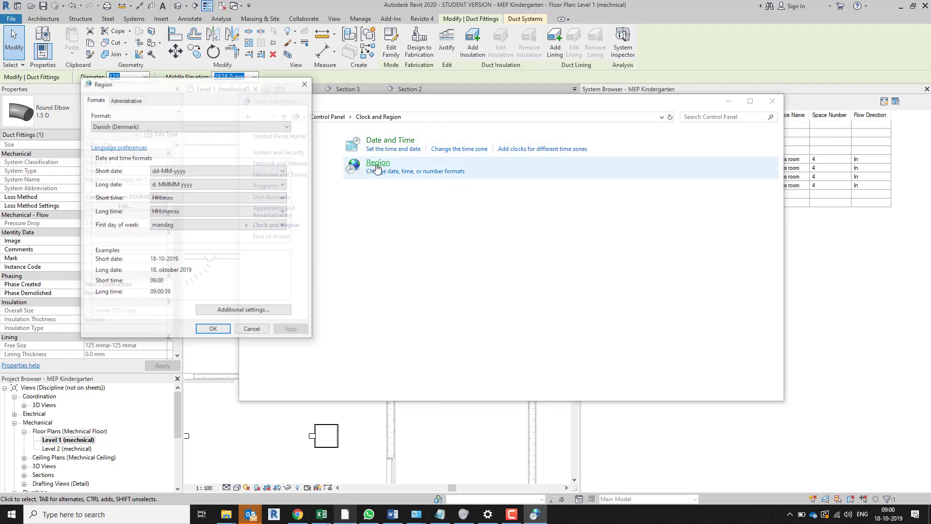
click(258, 311)
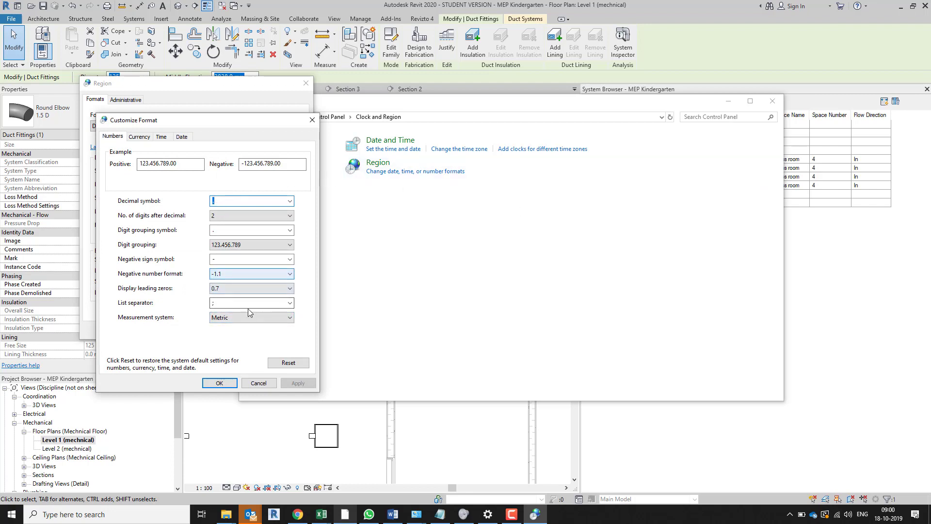
click(291, 202)
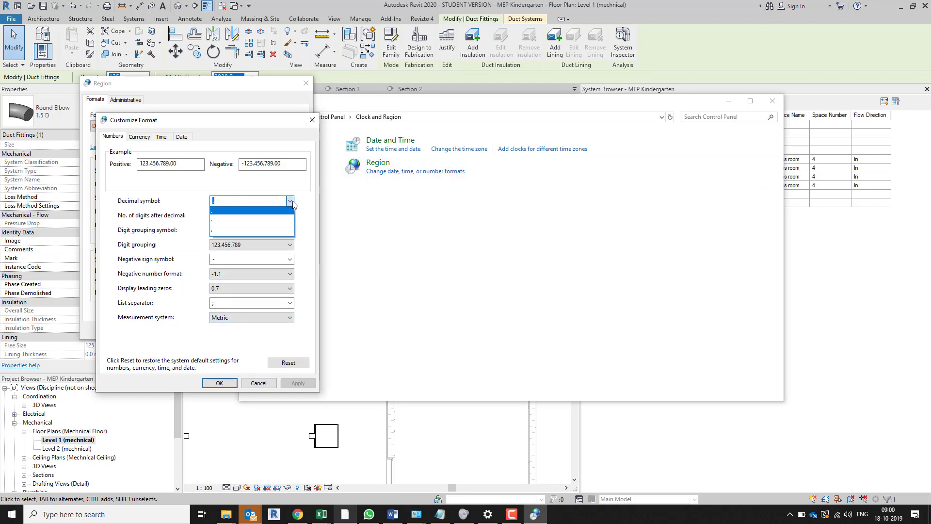
click(243, 212)
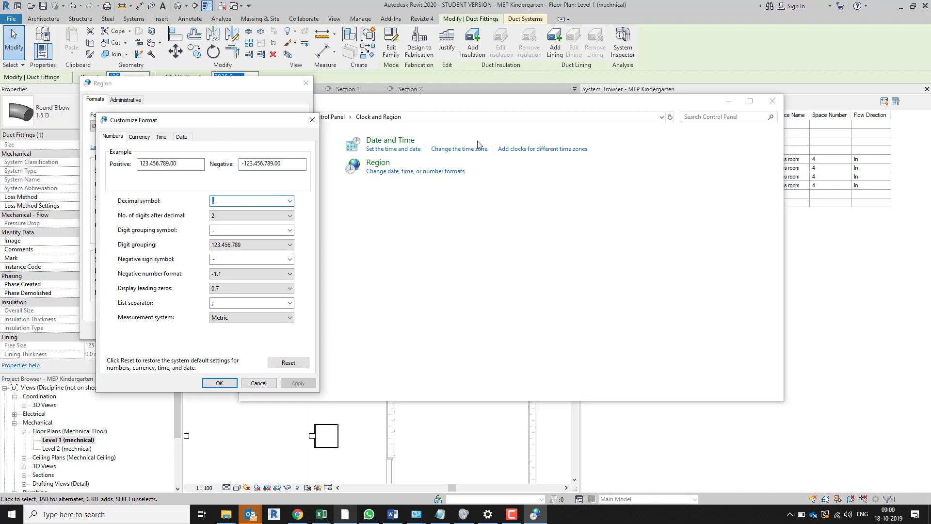
click(312, 119)
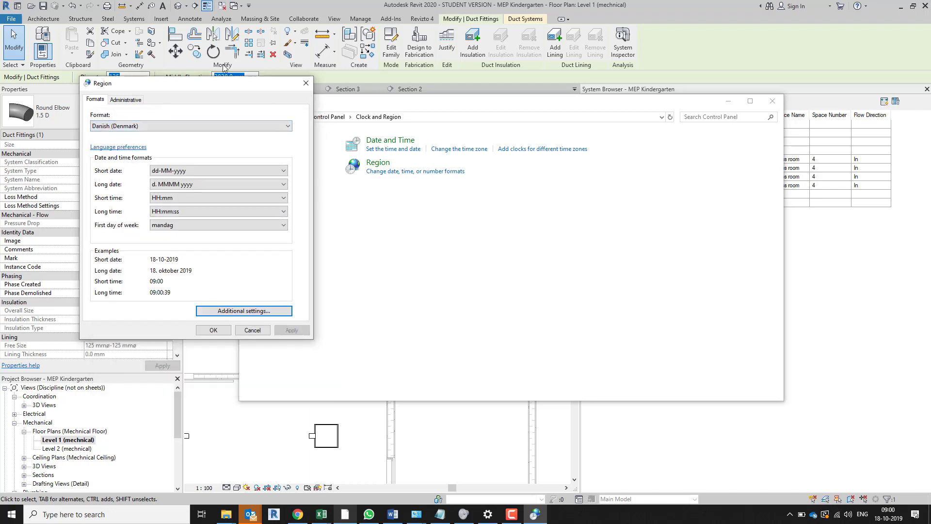
Set the Windows decimal symbol to a comma in the additional region settings, apply it and close the Control Panel
drag(214, 92, 176, 101)
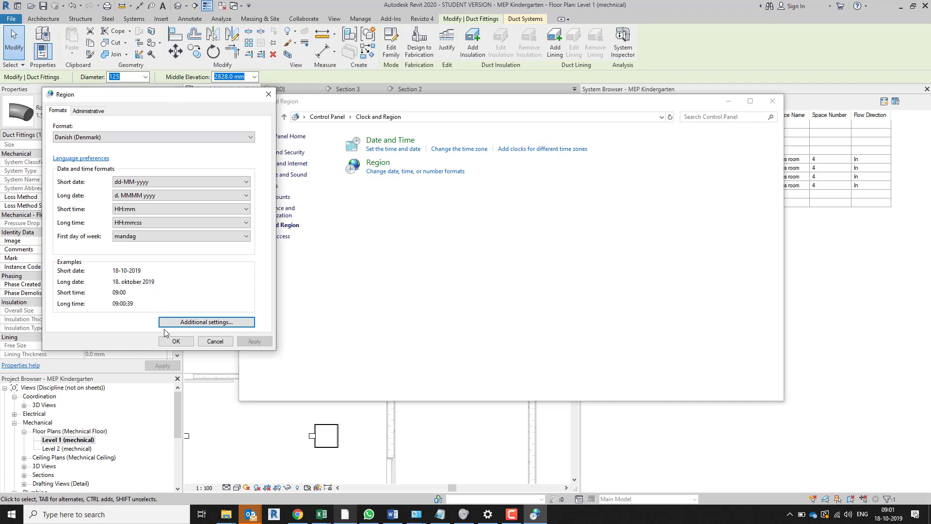
click(215, 323)
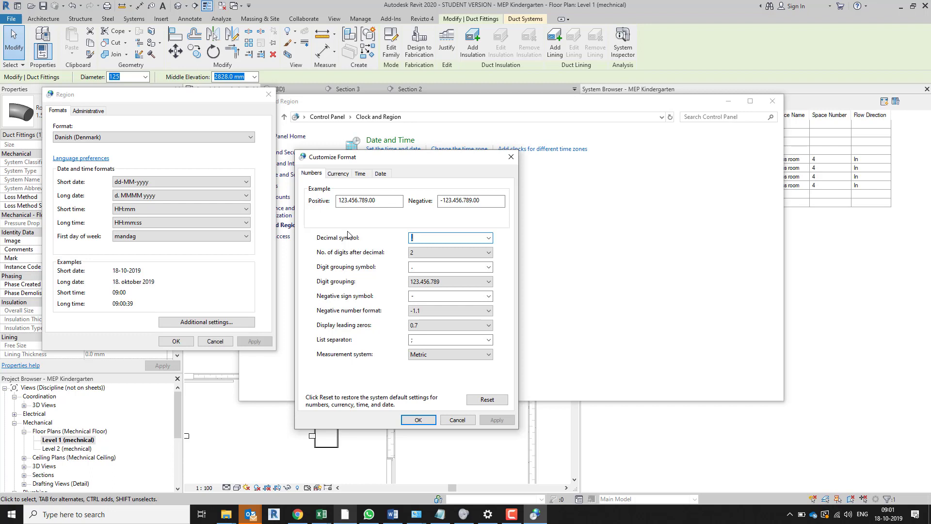
click(488, 237)
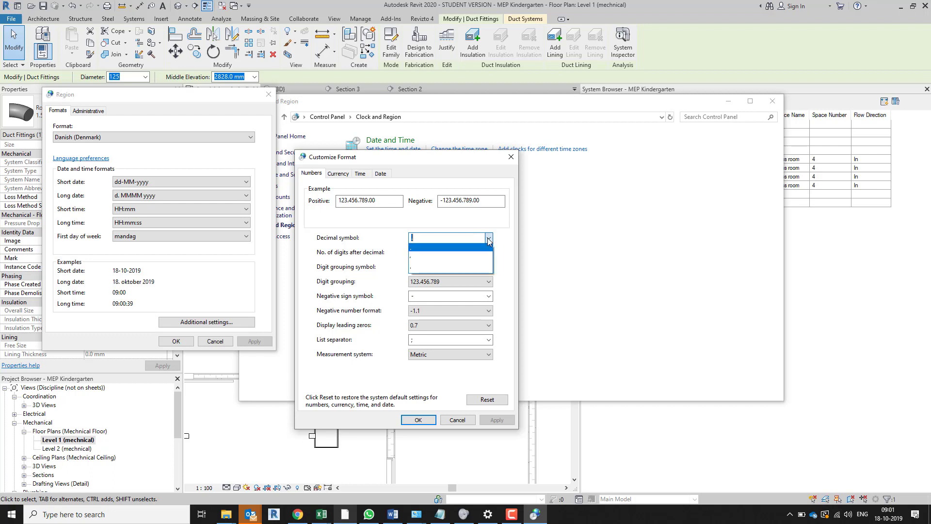
click(431, 256)
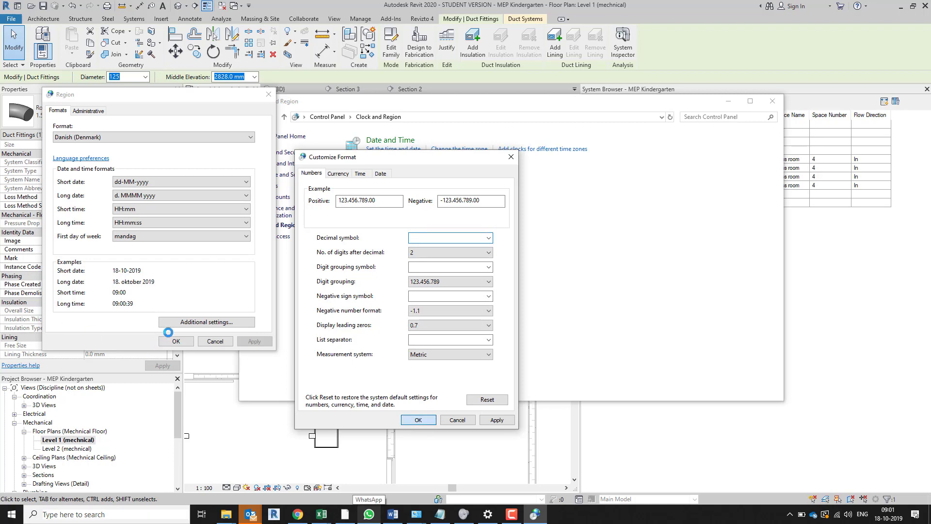
click(181, 342)
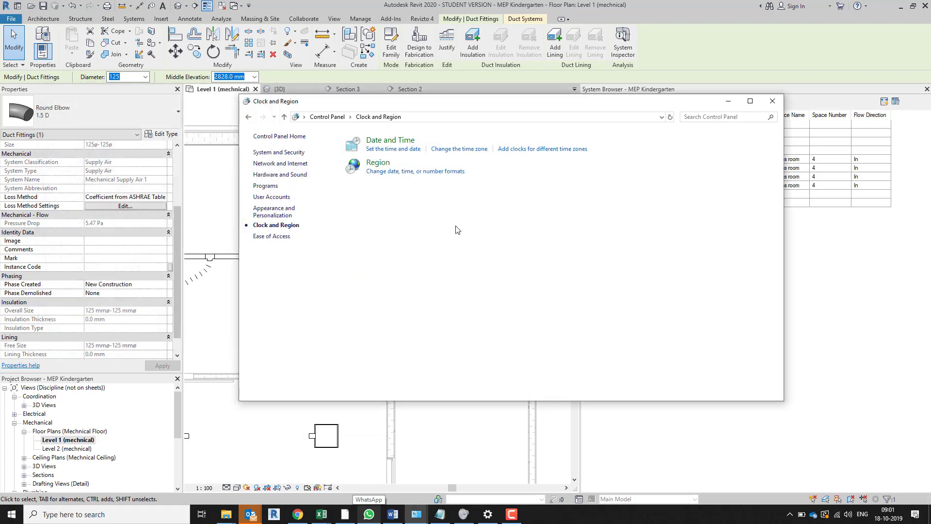
click(773, 100)
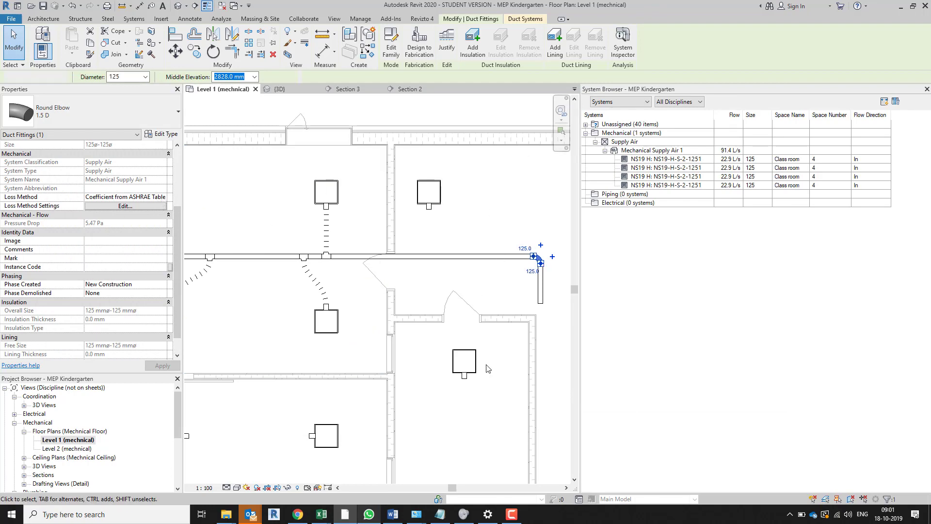
Set the elbow's Loss Method to Not Defined and back to Coefficient from ASHRAE Table, then reselect the elbow to check its pressure drop
key(Escape)
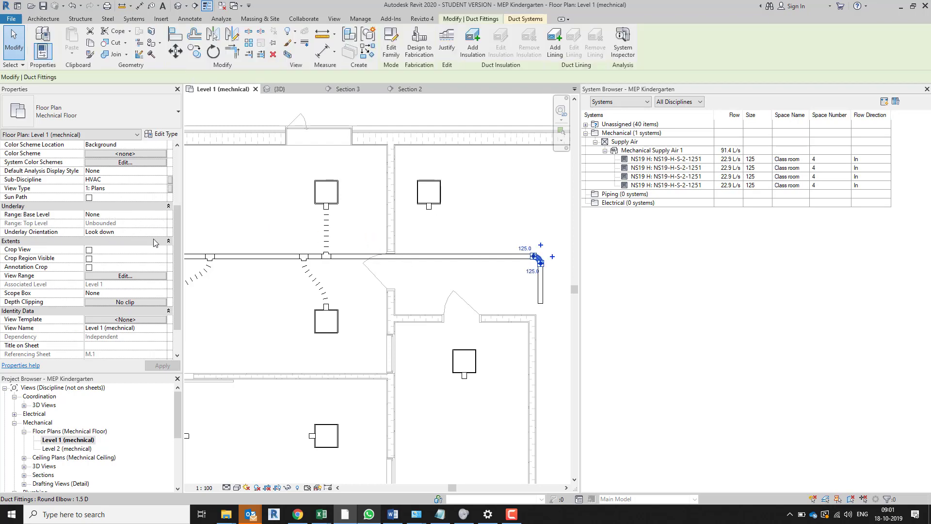
click(156, 198)
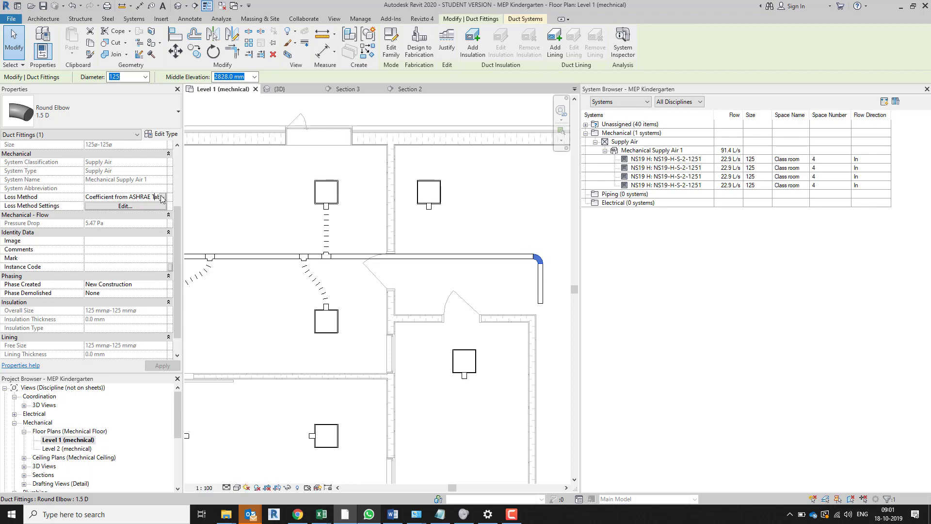
click(162, 197)
click(145, 213)
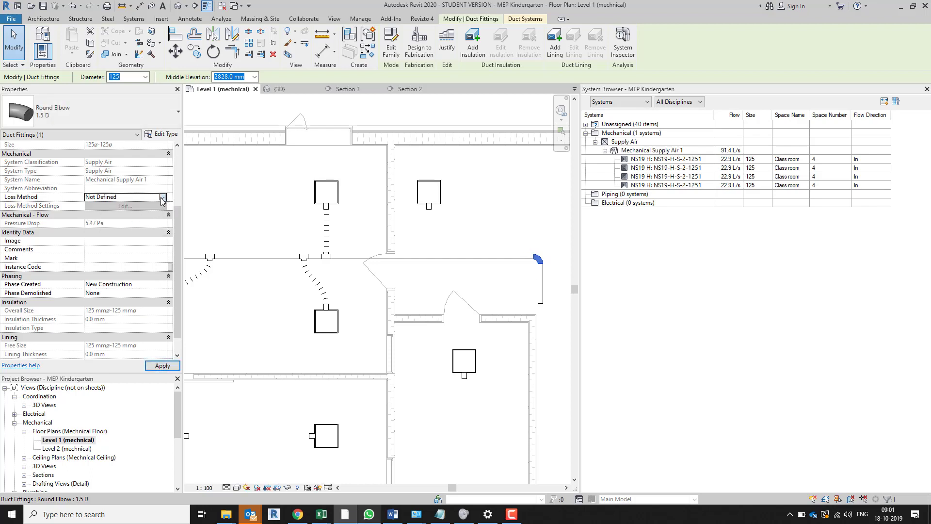
click(162, 198)
click(141, 205)
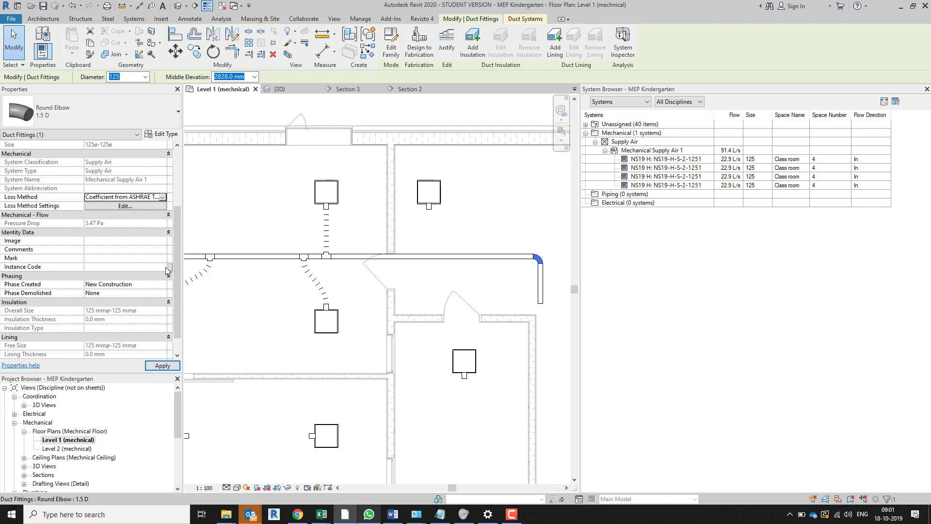
click(263, 210)
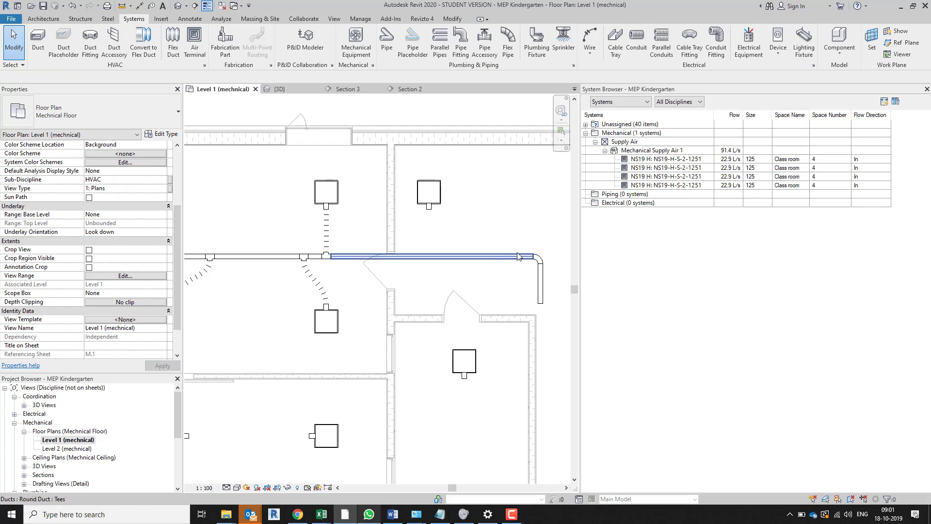
click(253, 260)
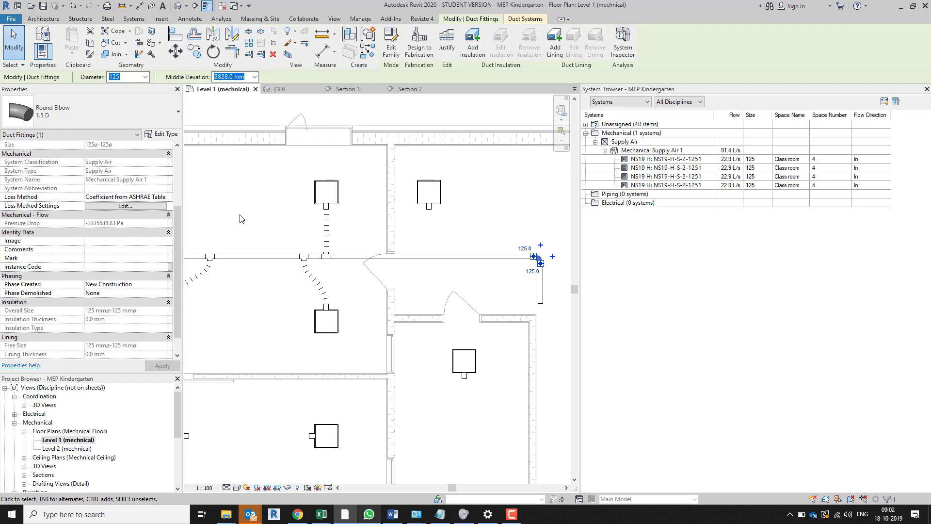
click(293, 244)
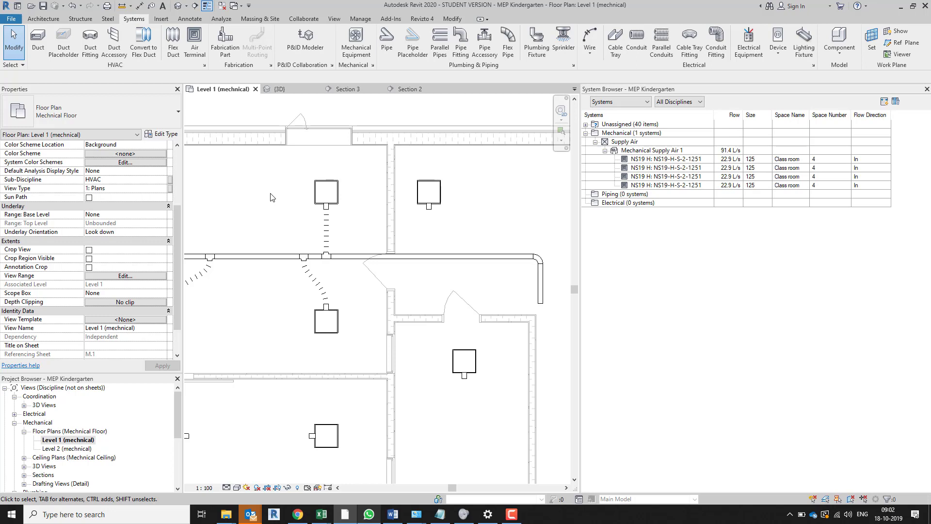
key(super)
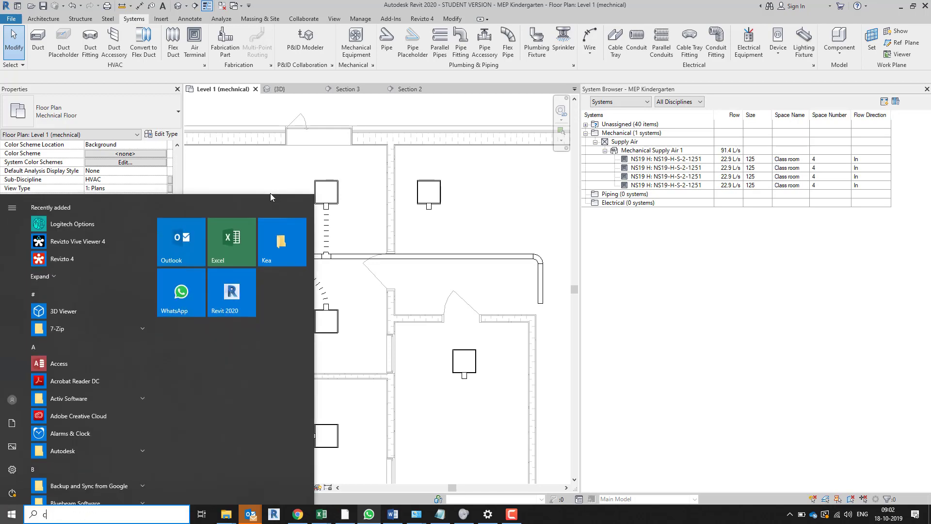
text(controæ)
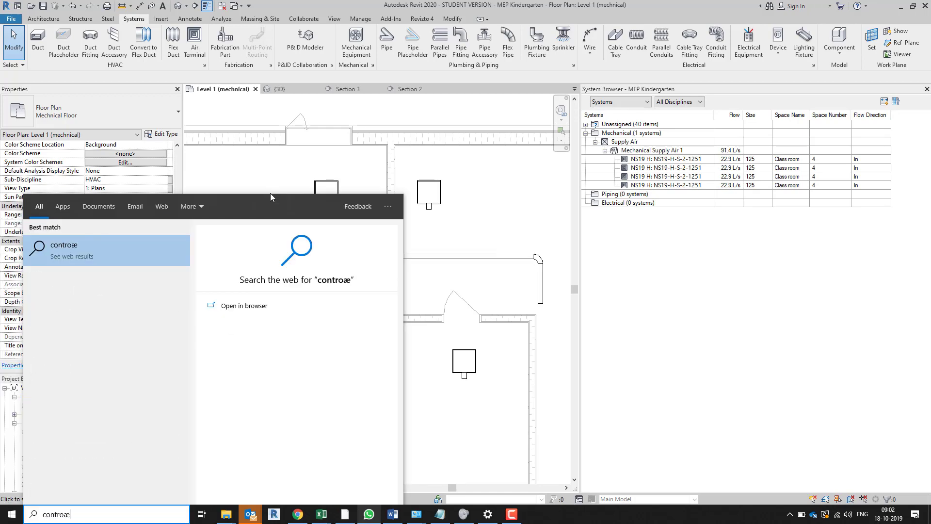
key(Return)
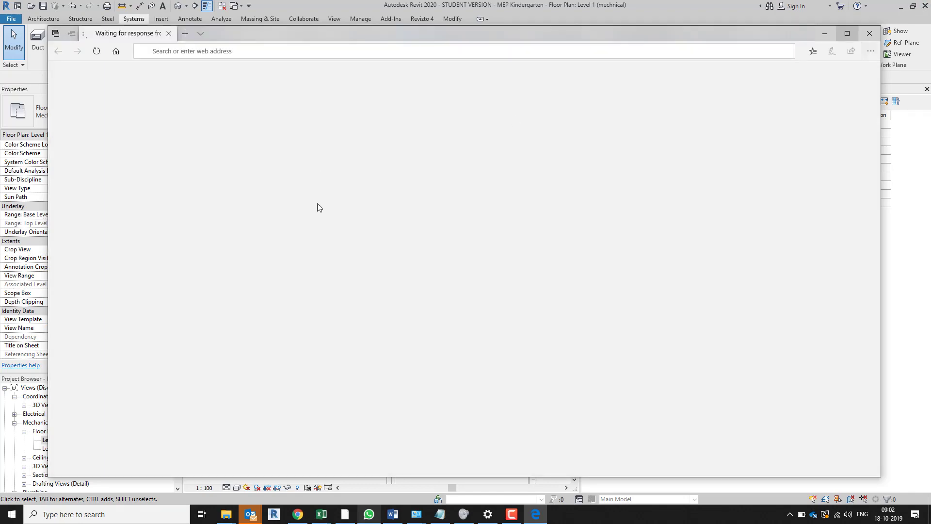
key(alt+F4)
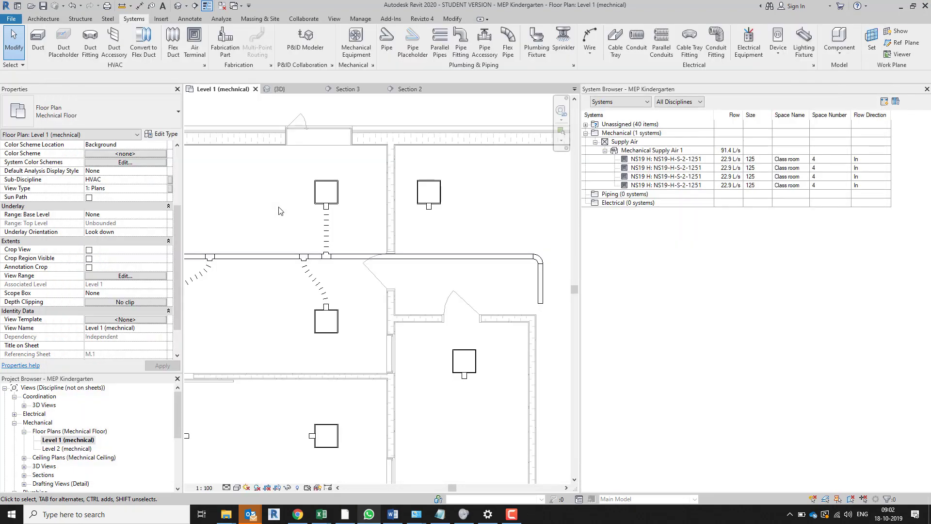
Reopen the Windows Region settings and examine the decimal symbol choices and the list of regional formats, keeping Danish (Denmark)
key(super)
text(cpann)
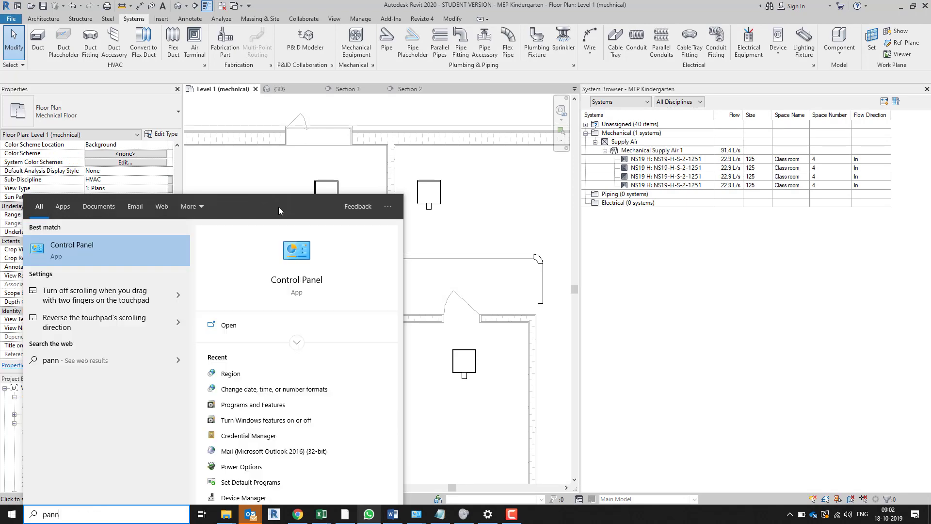
click(71, 252)
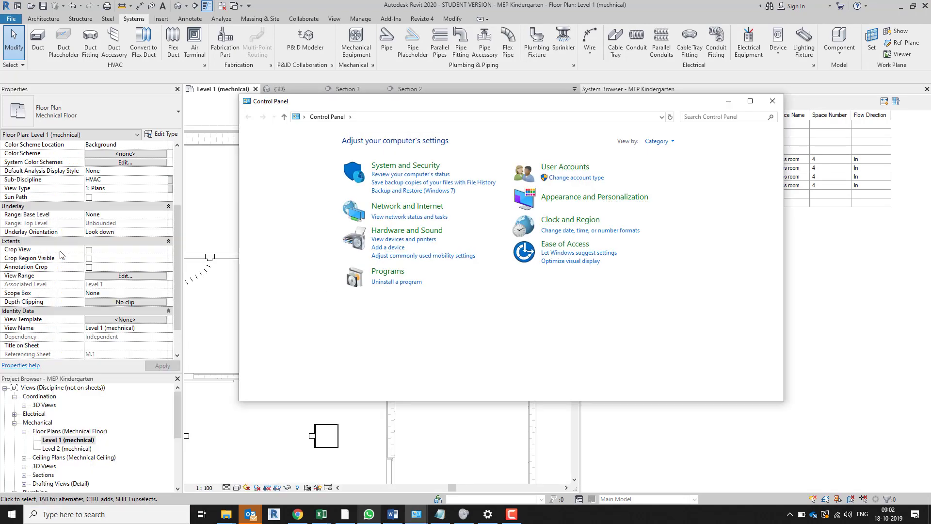
click(572, 216)
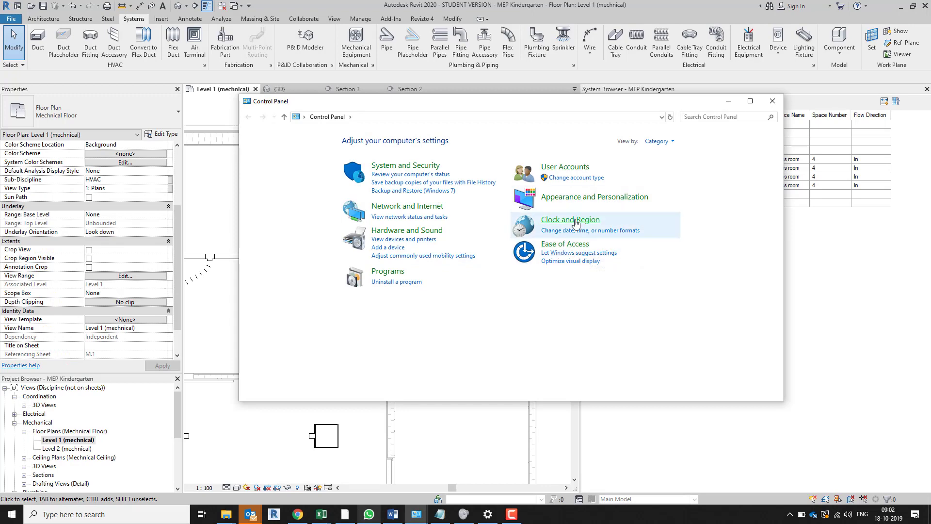
click(386, 166)
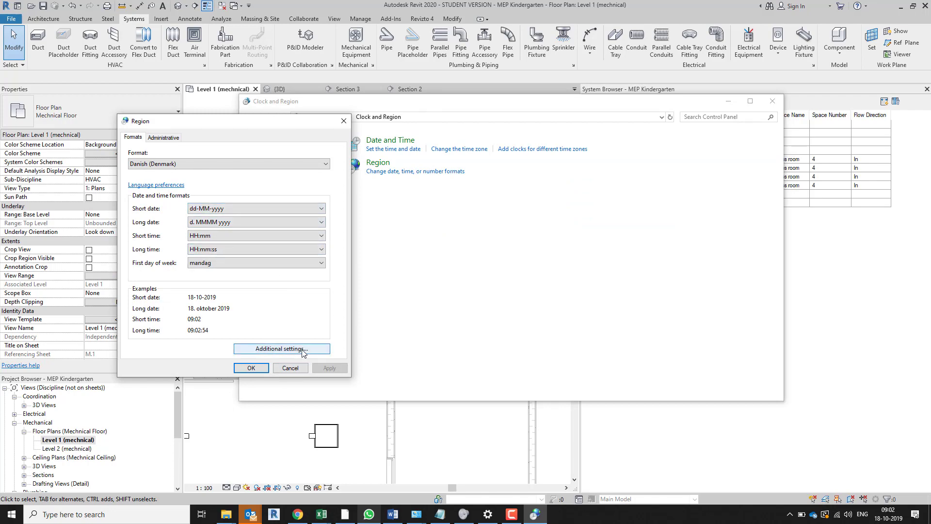
click(281, 348)
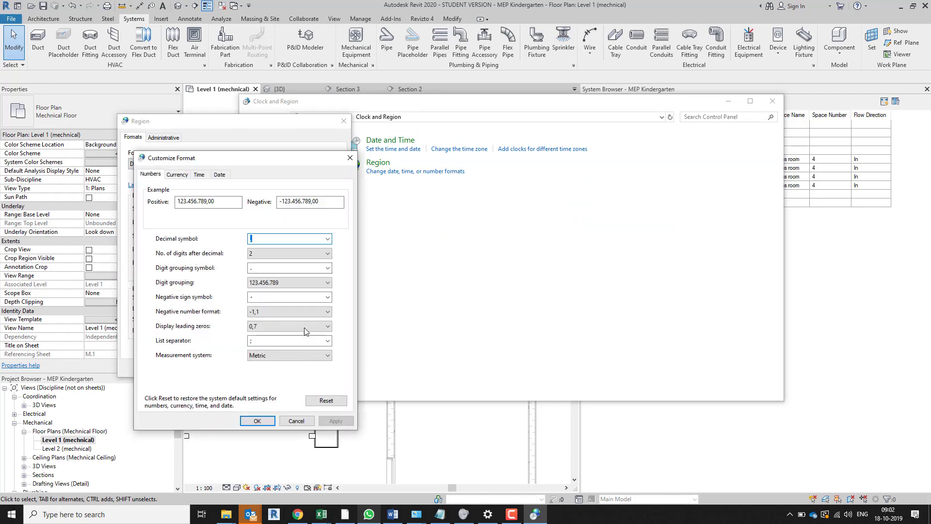
click(328, 239)
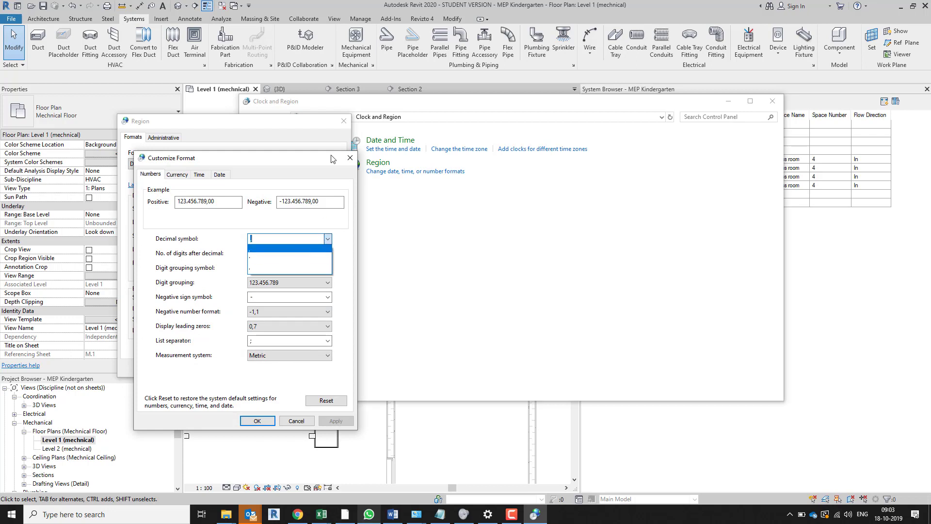
click(351, 157)
click(350, 157)
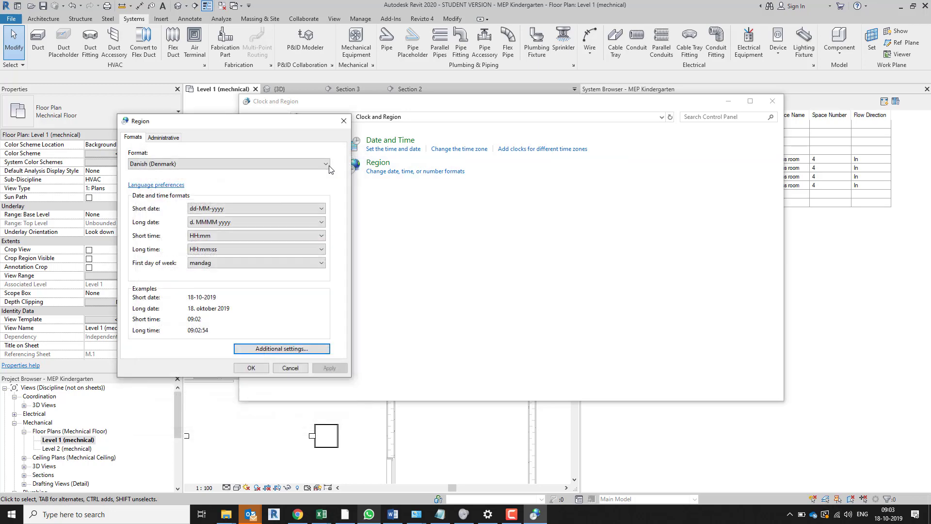
click(273, 165)
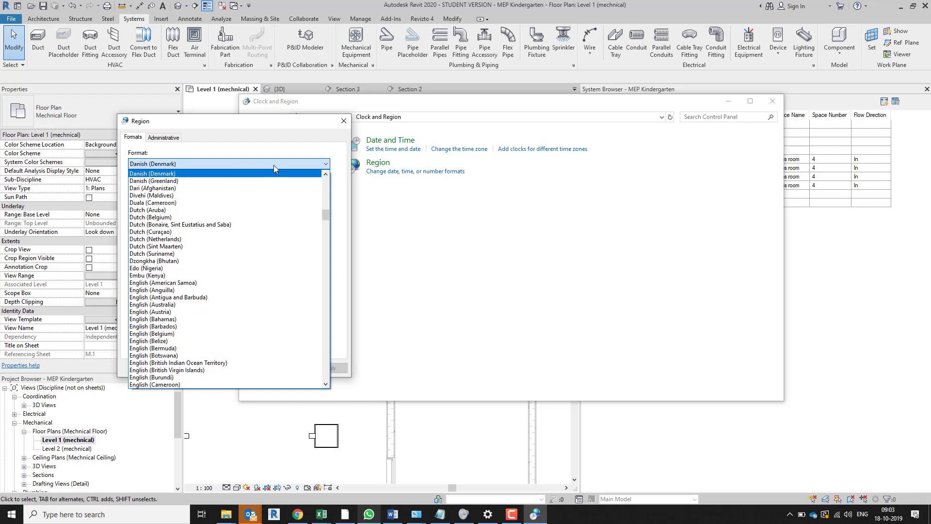
click(298, 141)
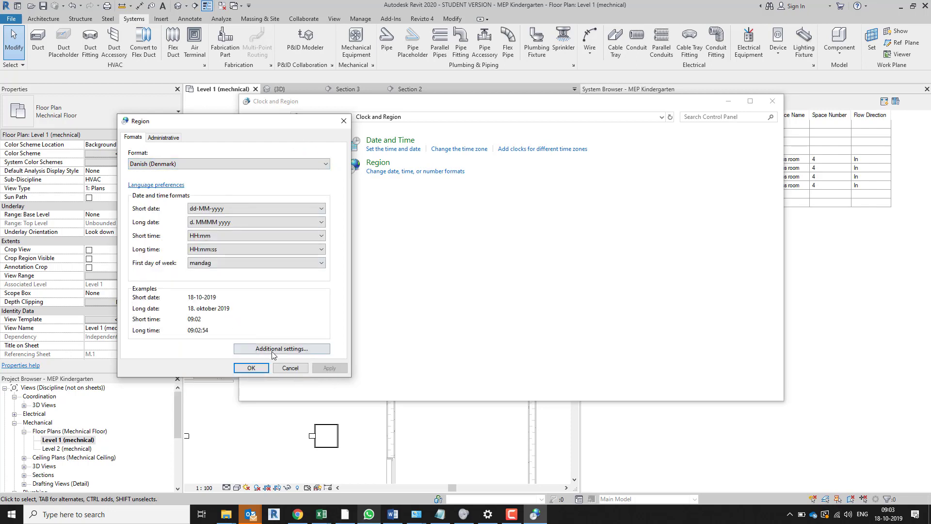
Reselect the decimal symbol in the additional number format settings, accept it and apply the region settings for Danish (Denmark)
click(293, 349)
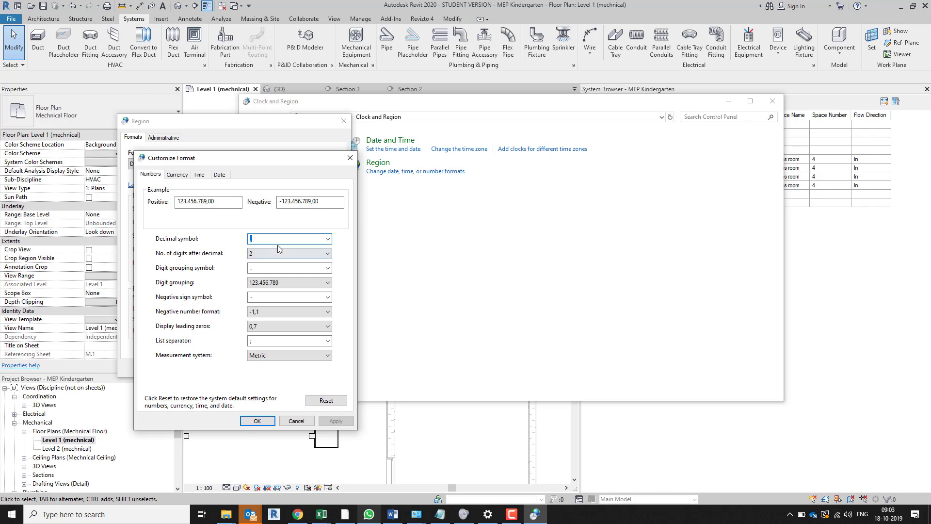
click(327, 240)
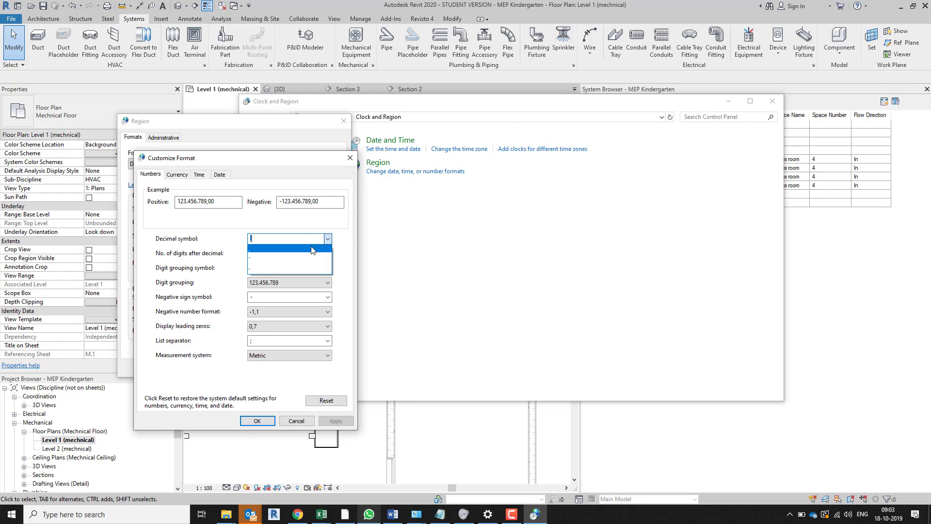
click(288, 262)
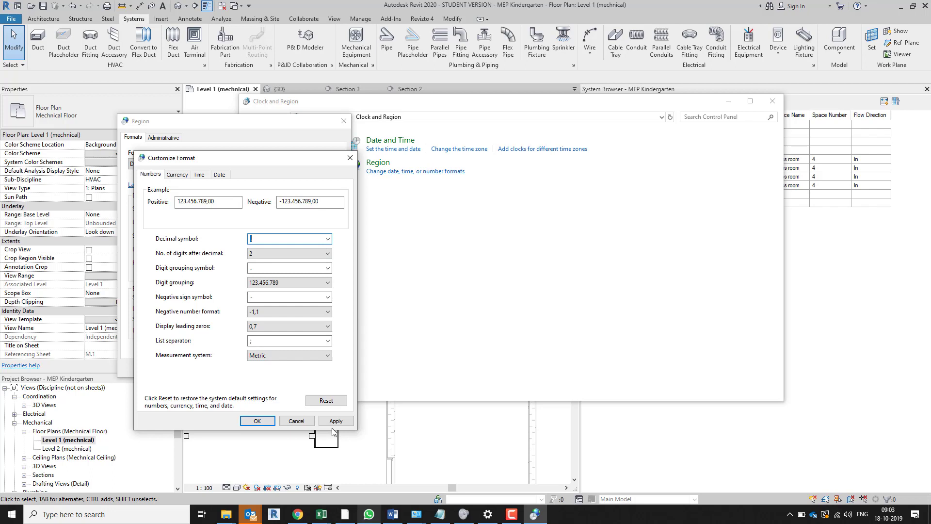
click(268, 423)
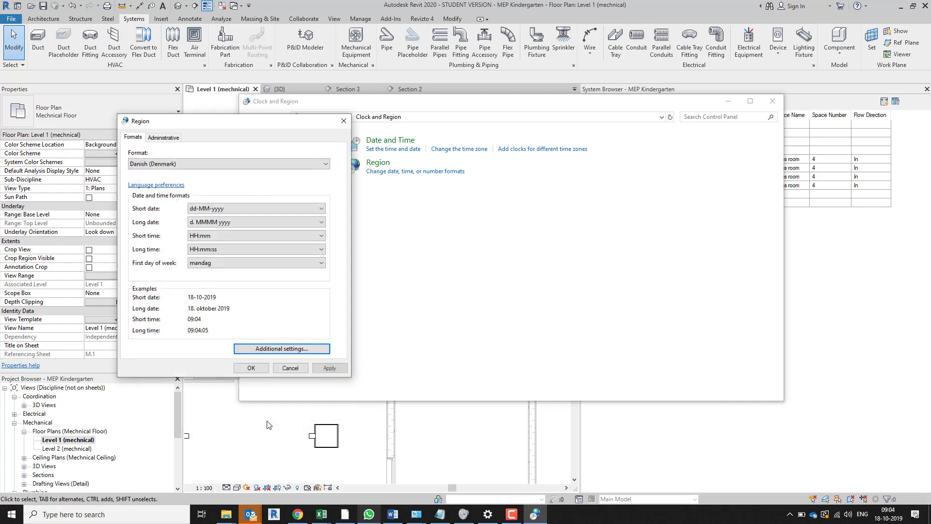
click(329, 368)
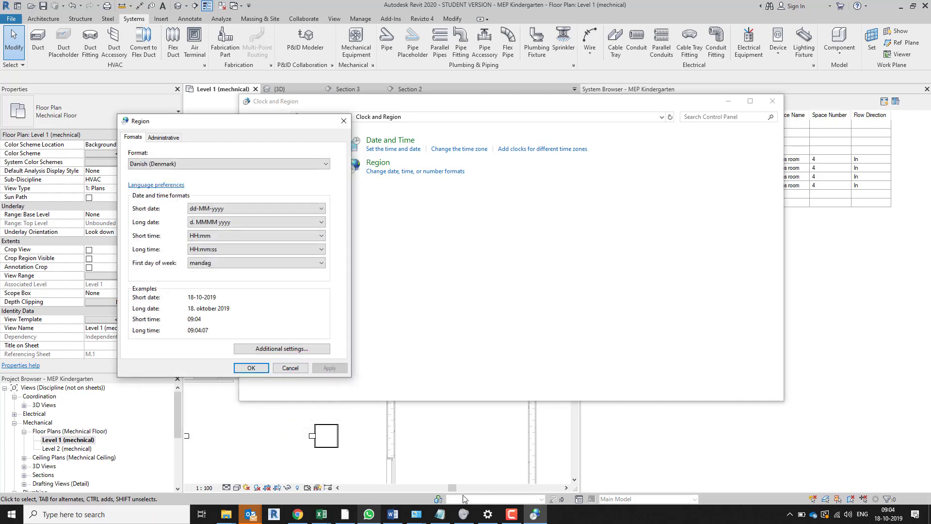
click(513, 516)
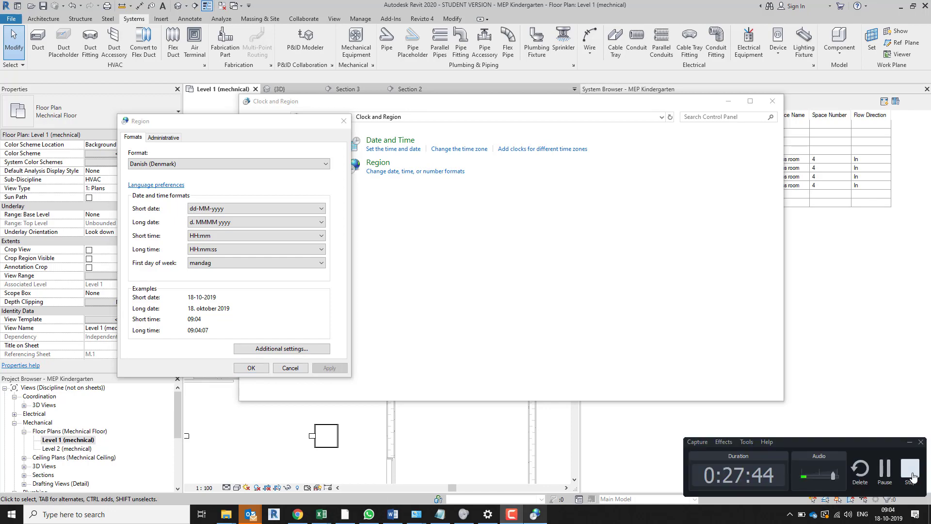
click(911, 470)
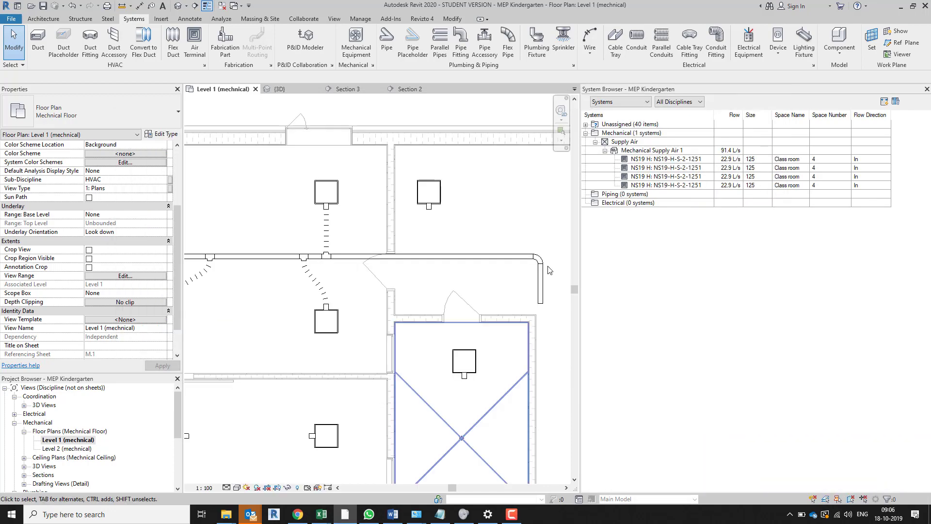
Select the 125 mm round elbow, switch its Loss Method to Not Defined and return it to Coefficient from ASHRAE Table
click(538, 258)
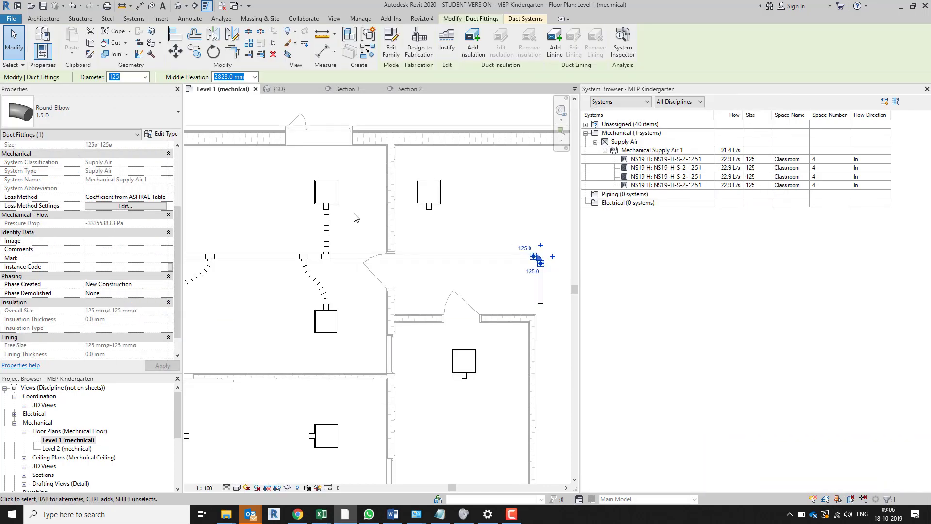
click(161, 199)
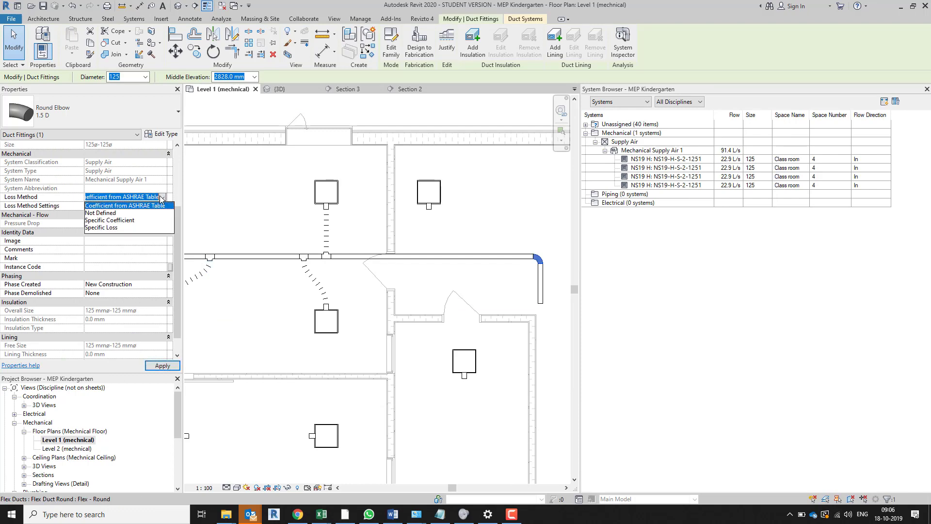
click(116, 213)
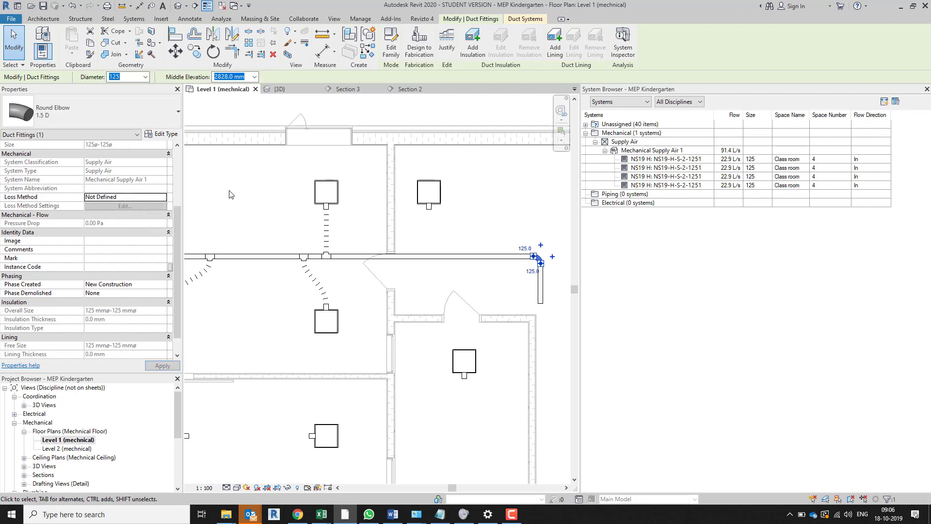
click(161, 199)
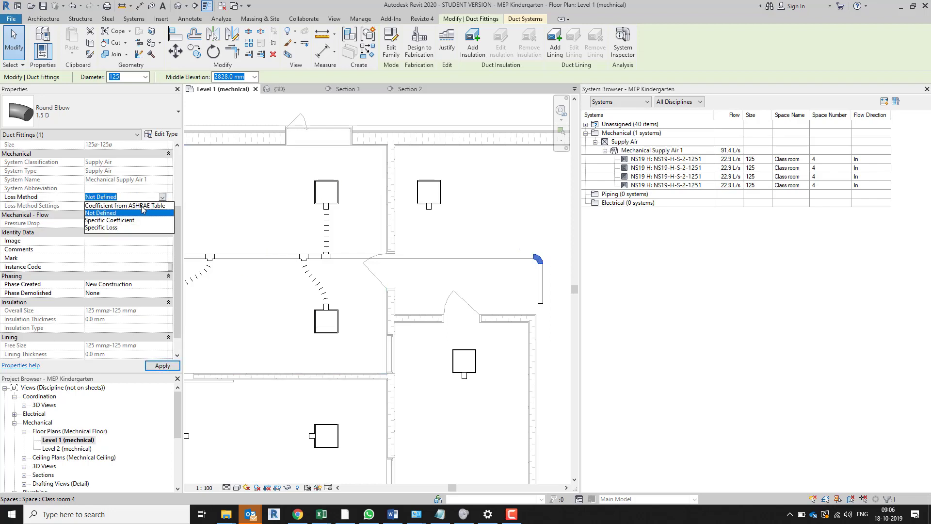
click(123, 204)
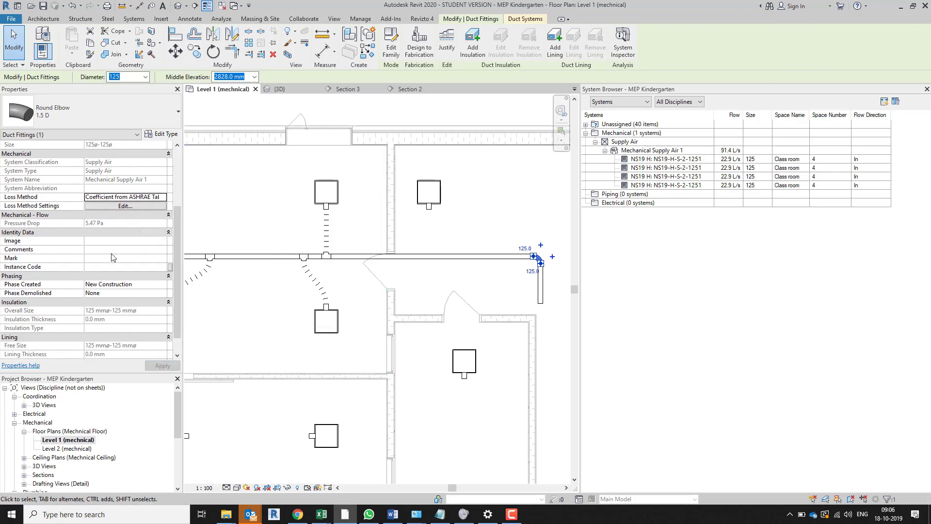
Move the short duct below the elbow sideways, away from the teachers room wall and further into the corridor
scroll(369, 249, down, 2)
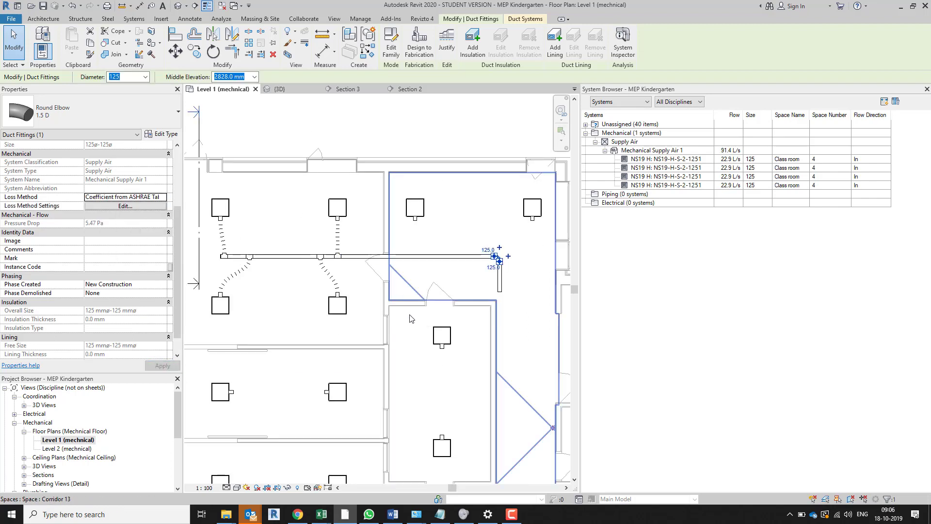
middle_drag(456, 392, 391, 316)
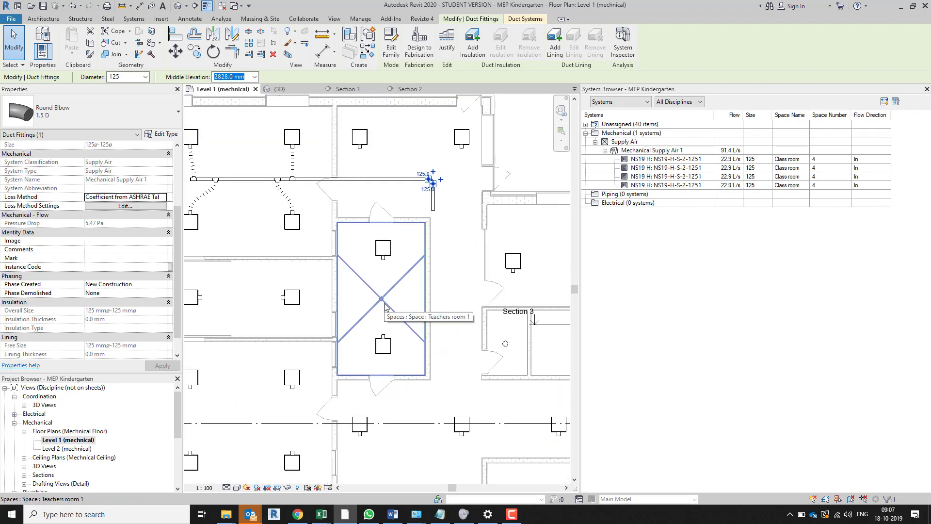
middle_drag(469, 361, 444, 310)
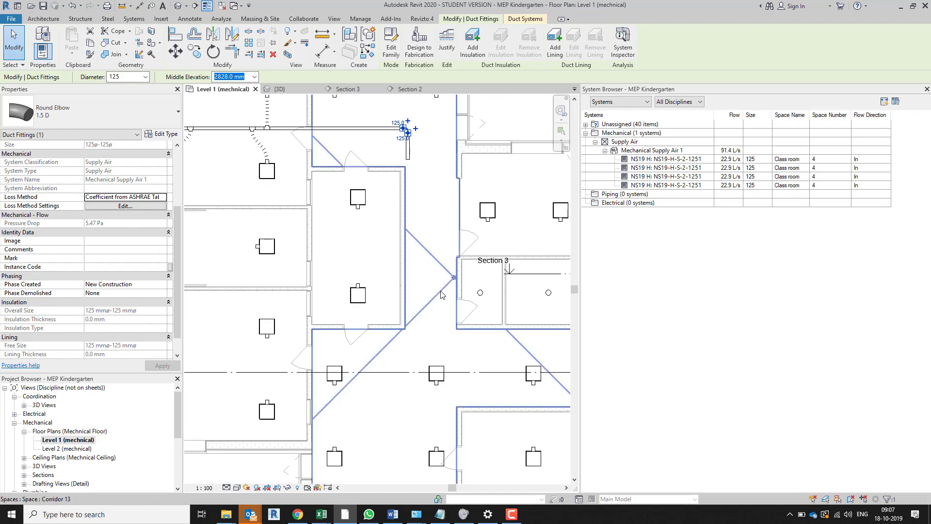
scroll(442, 294, down, 3)
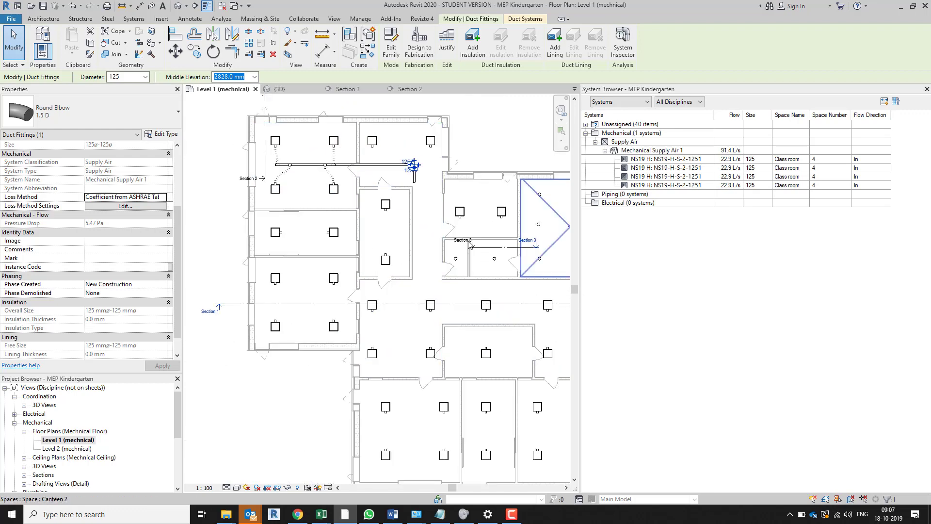
scroll(412, 167, up, 3)
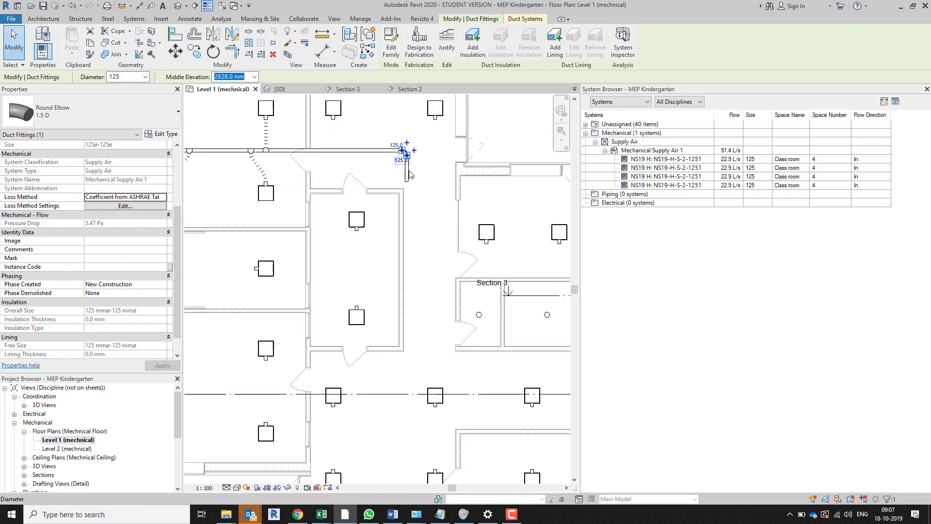
scroll(409, 175, up, 3)
click(405, 170)
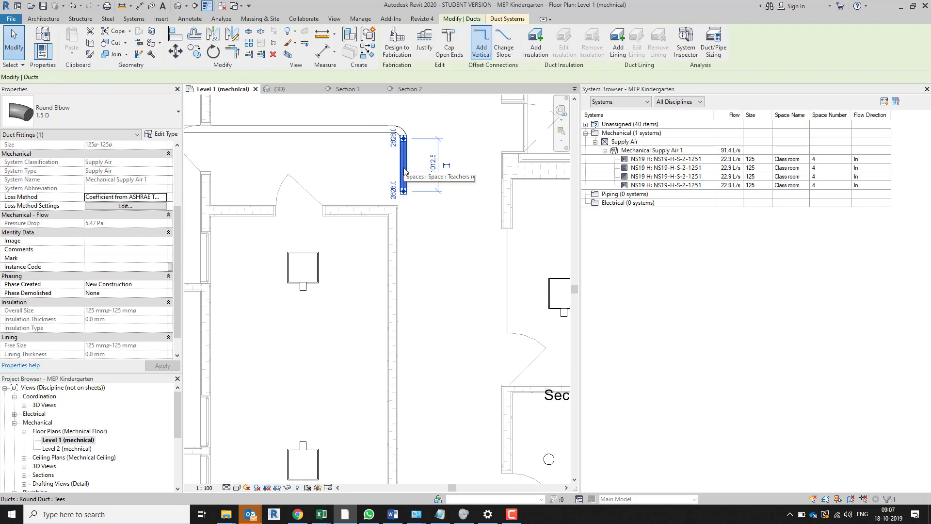
drag(405, 171, 445, 171)
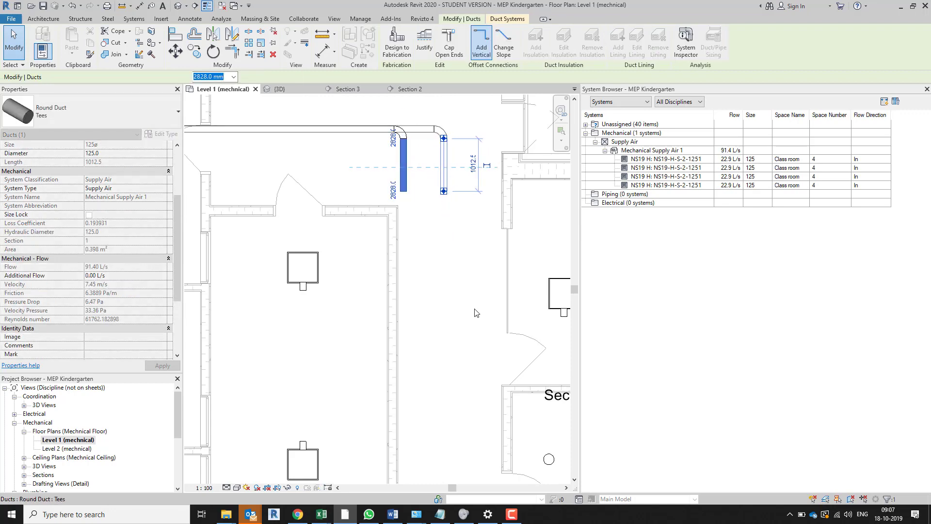
Extend the open end of the corridor duct past the teachers room to a length of about 8110 mm
scroll(476, 312, down, 2)
middle_drag(475, 312, 396, 176)
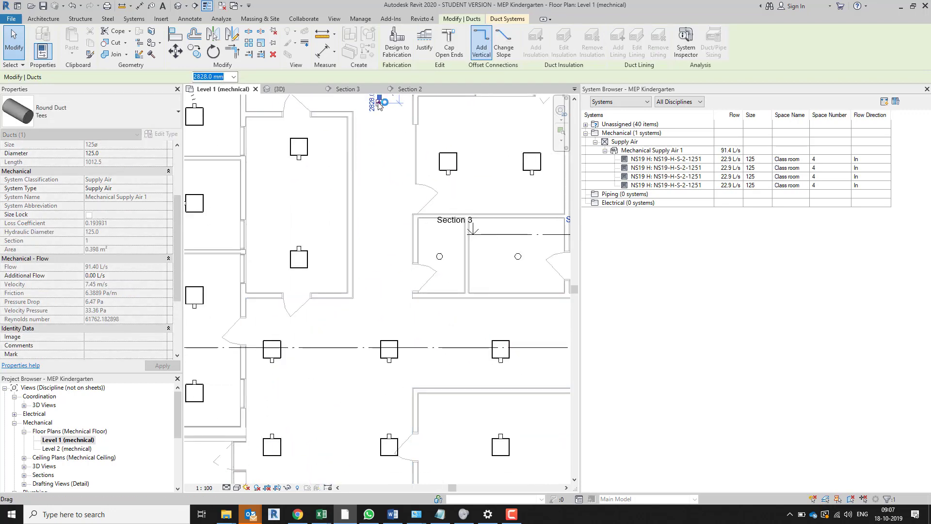
drag(379, 103, 378, 314)
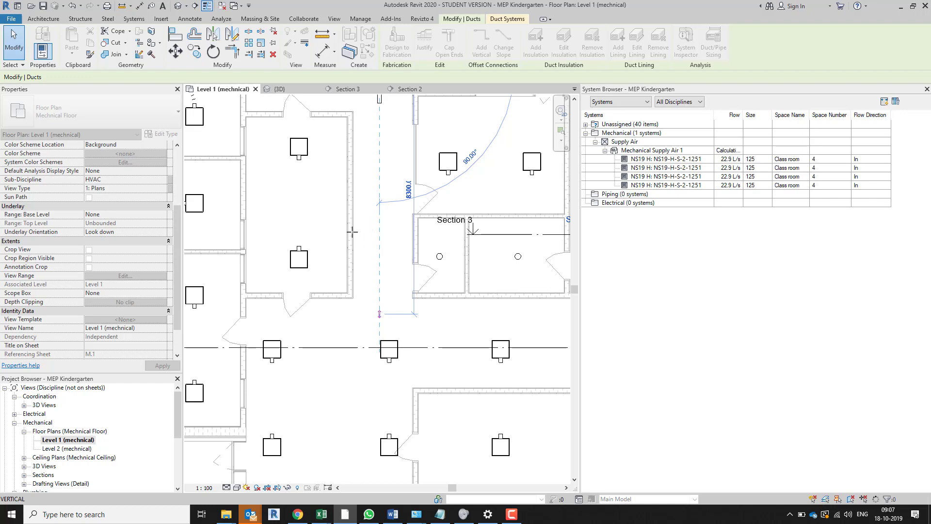
Draw a horizontal 125 mm round duct about 6 m long from the teachers room into the adjoining room at 2828 mm middle elevation
scroll(294, 217, down, 2)
middle_drag(294, 218, 467, 195)
scroll(464, 186, up, 2)
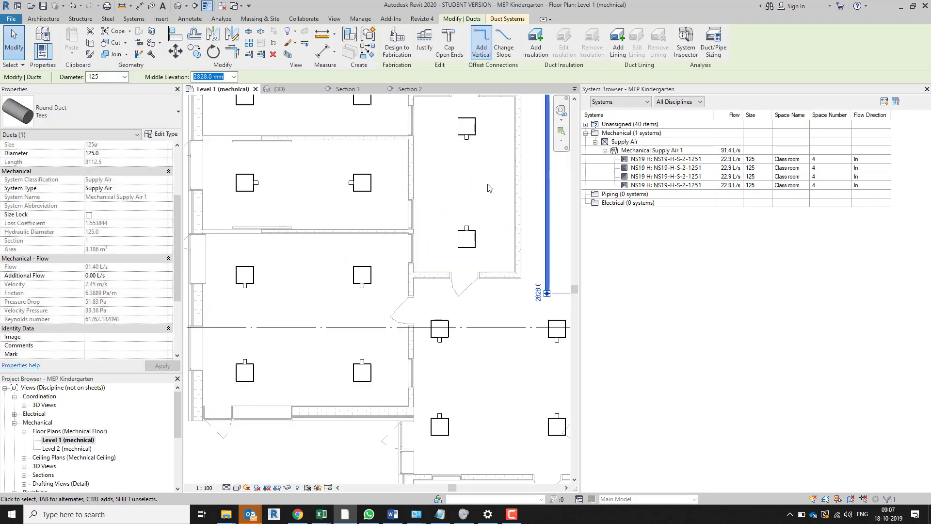
key(d)
key(t)
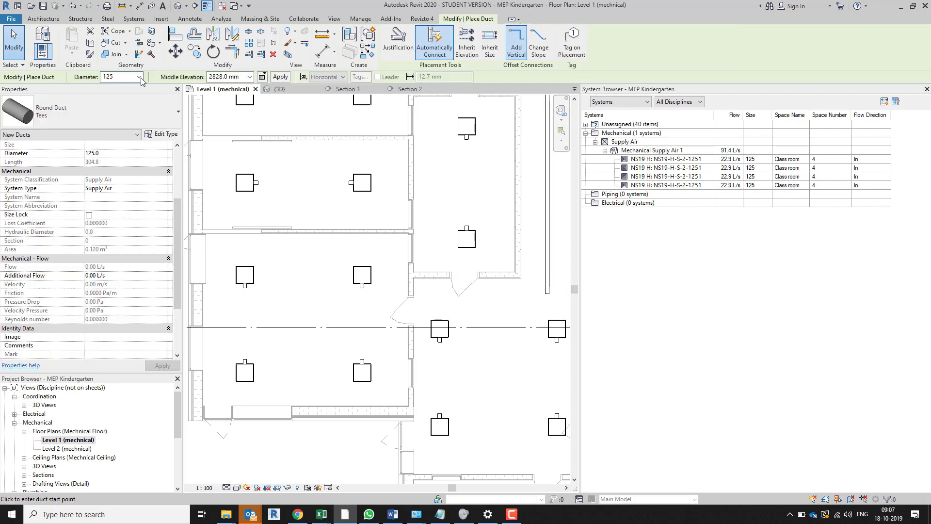
click(467, 164)
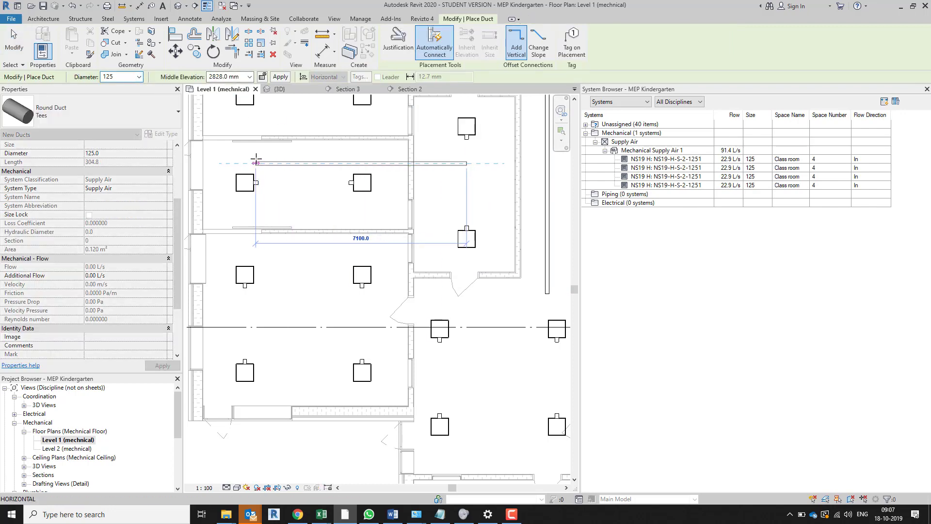
click(289, 163)
key(Escape)
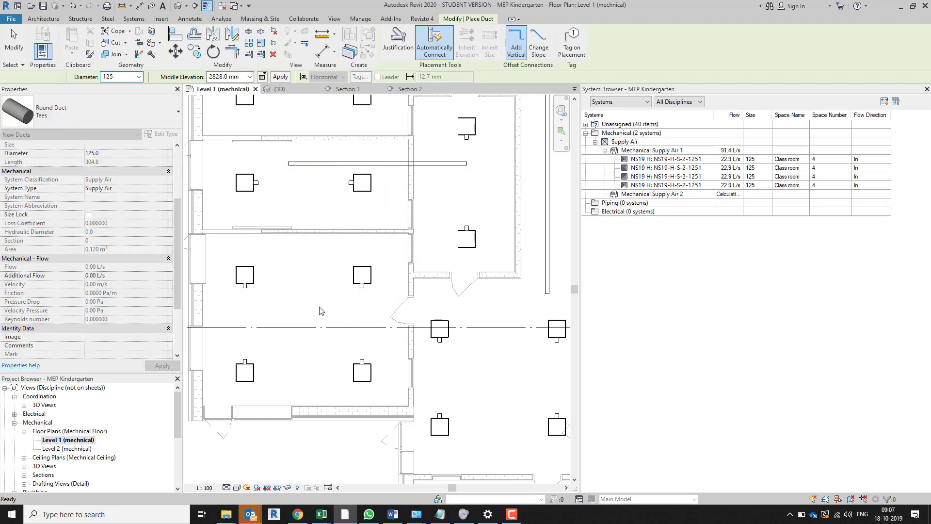
key(Escape)
Extend the new branch duct's end in the teachers room across to the corridor duct so that they connect
middle_drag(492, 176, 388, 208)
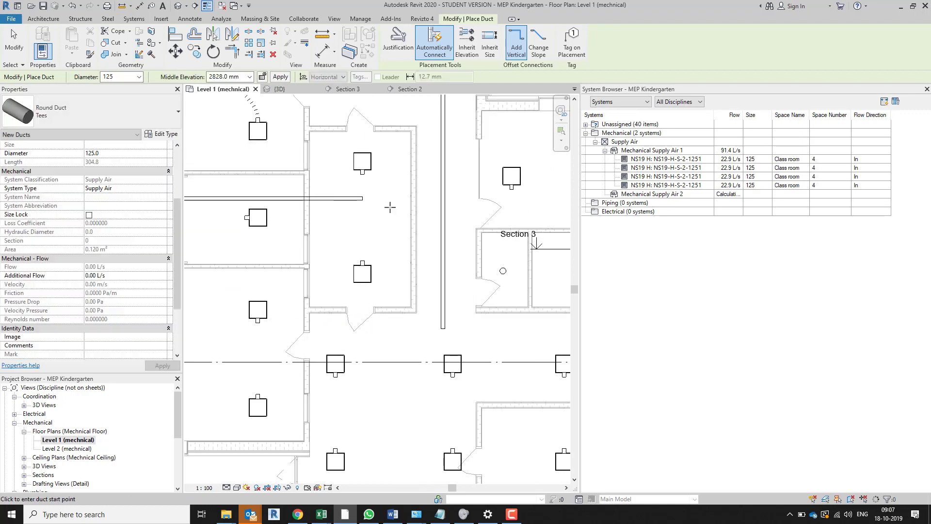
click(361, 199)
drag(365, 199, 443, 198)
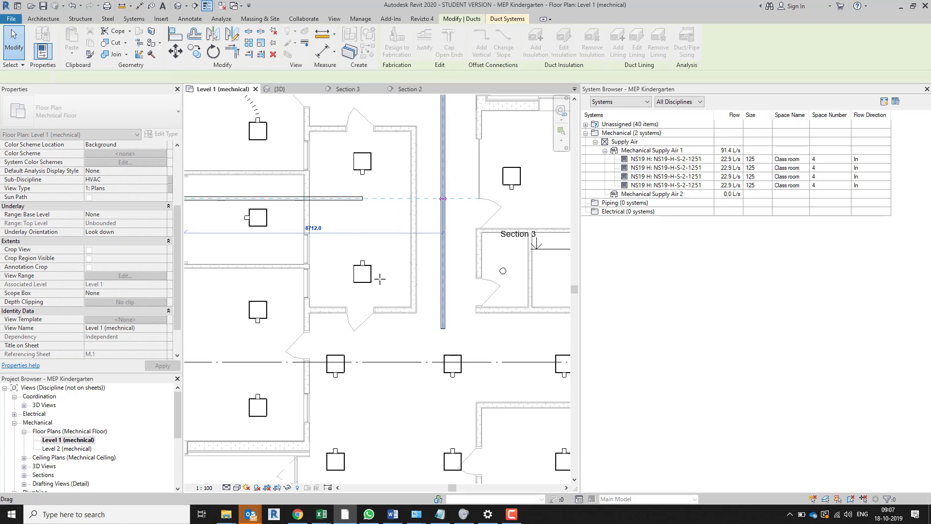
middle_drag(342, 338, 388, 362)
key(Escape)
scroll(454, 268, down, 1)
scroll(392, 335, down, 1)
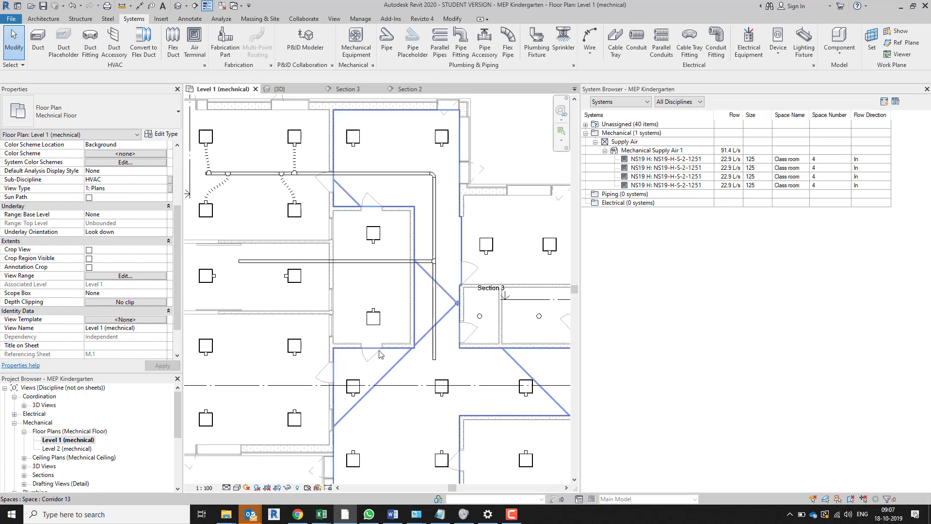
scroll(449, 393, down, 2)
scroll(455, 428, down, 1)
scroll(455, 427, down, 1)
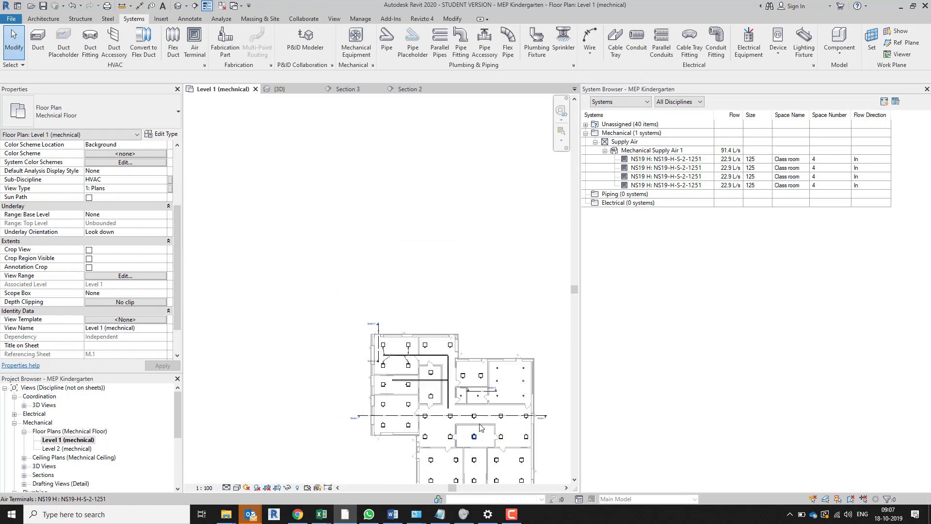
middle_drag(485, 436, 499, 411)
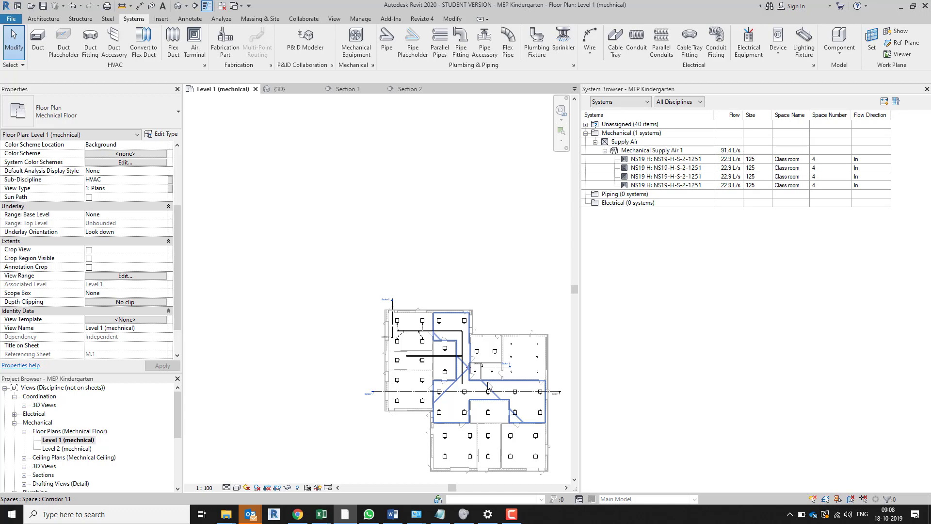
Connect the two air terminals at the corridor's upper end to the horizontal supply duct with 125 mm round flex ducts
scroll(488, 386, up, 8)
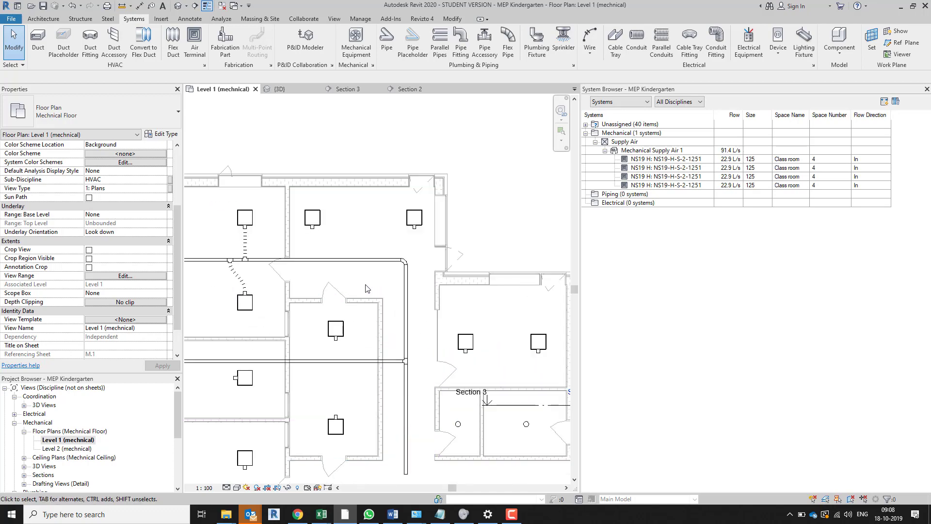
scroll(198, 260, up, 1)
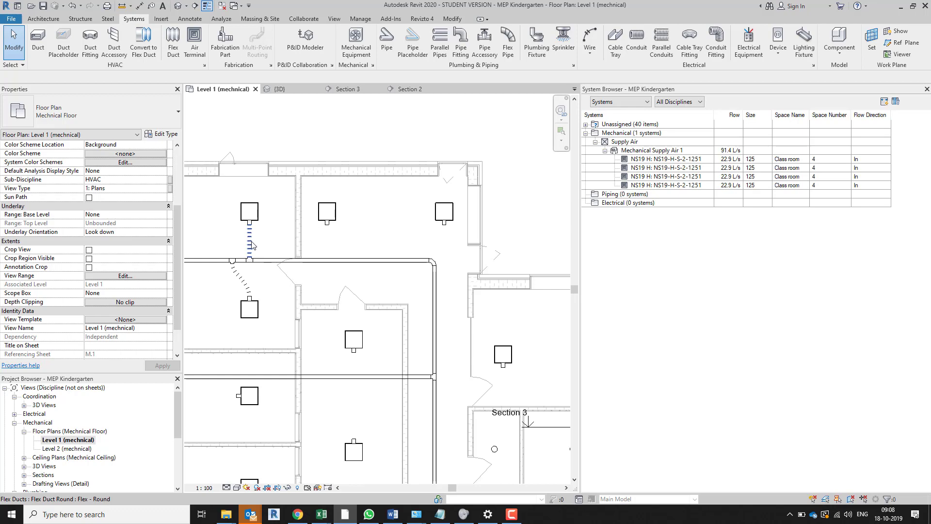
click(249, 242)
key(Escape)
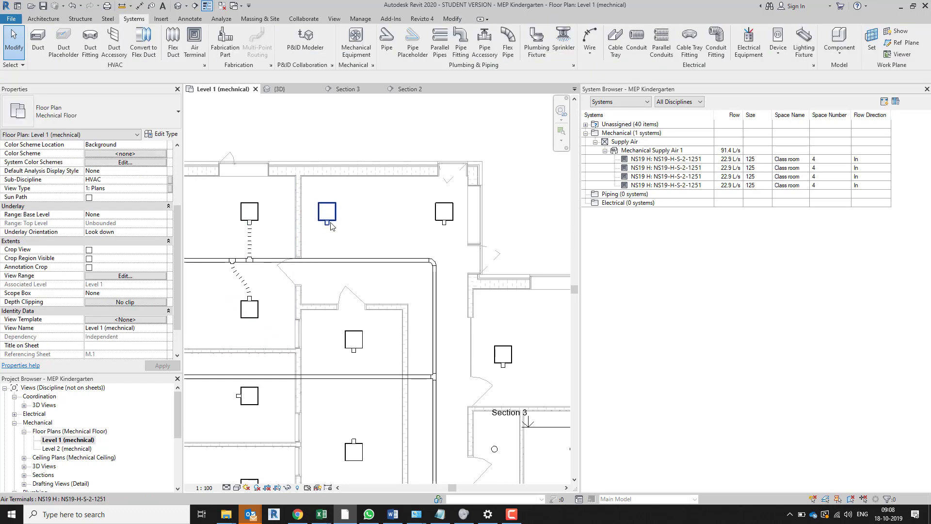
right_click(328, 226)
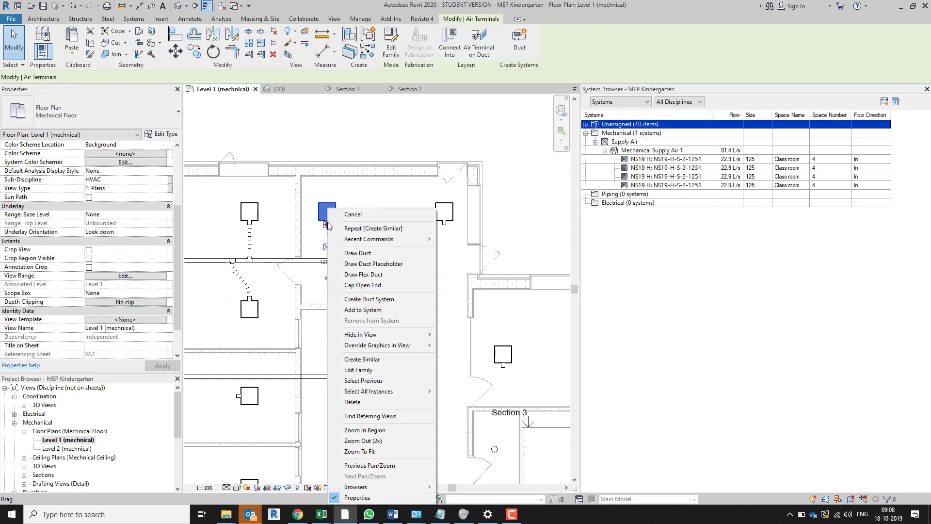
click(363, 274)
scroll(331, 244, up, 3)
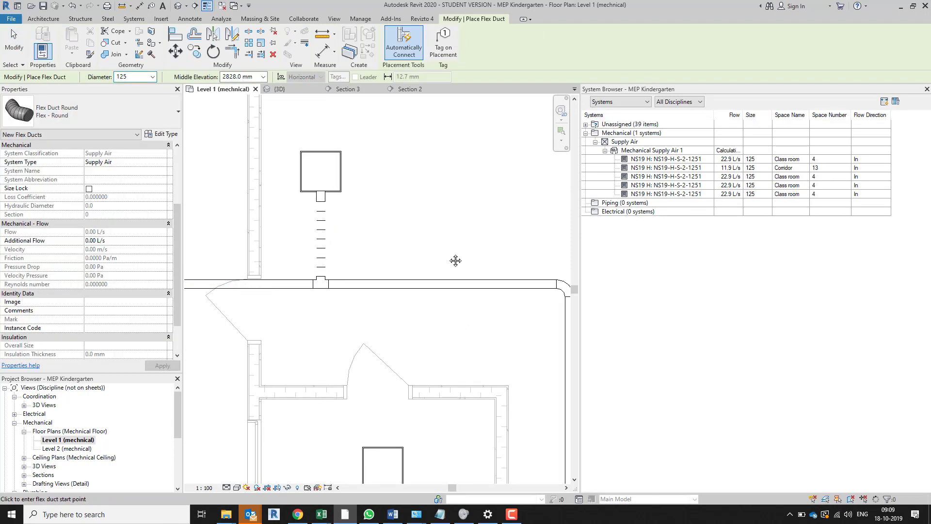
middle_drag(455, 260, 215, 303)
click(351, 248)
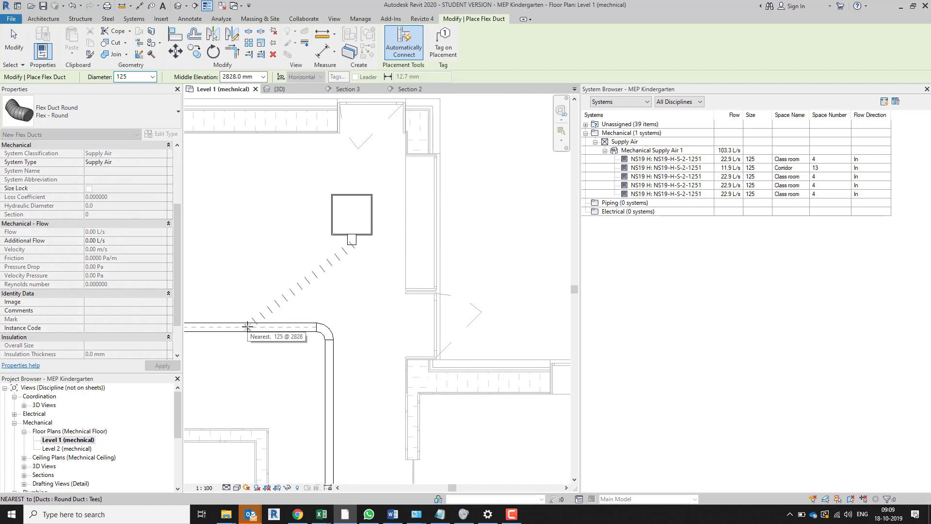
click(247, 327)
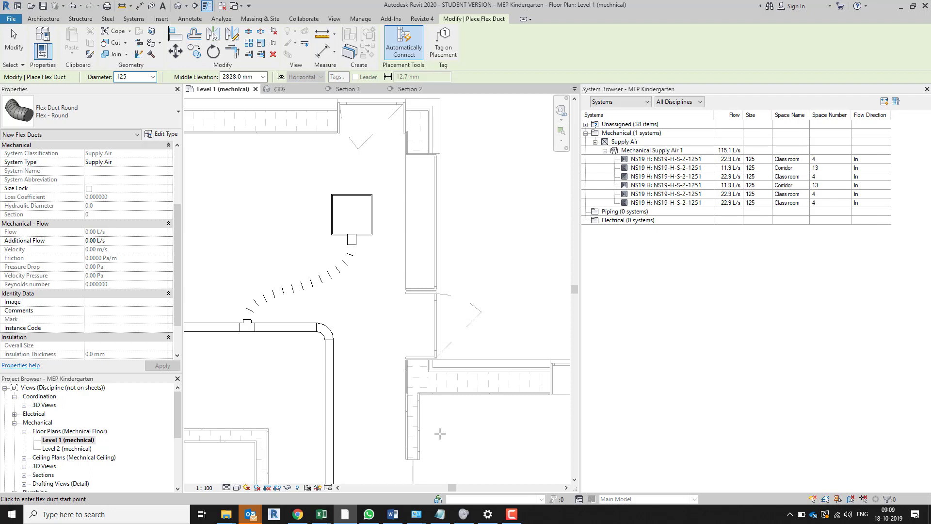
Connect both teachers room air terminals to the branch duct between them with 125 mm round flex ducts
scroll(308, 390, down, 4)
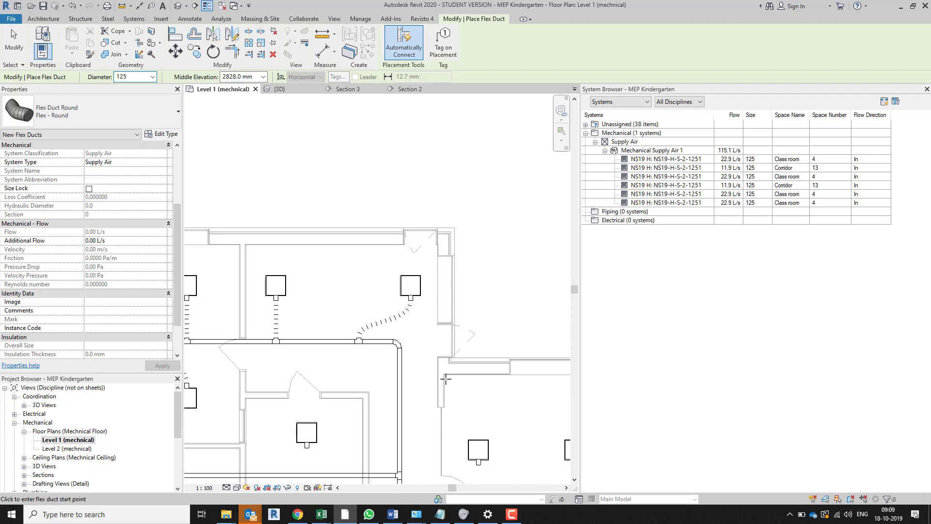
middle_drag(346, 353, 495, 222)
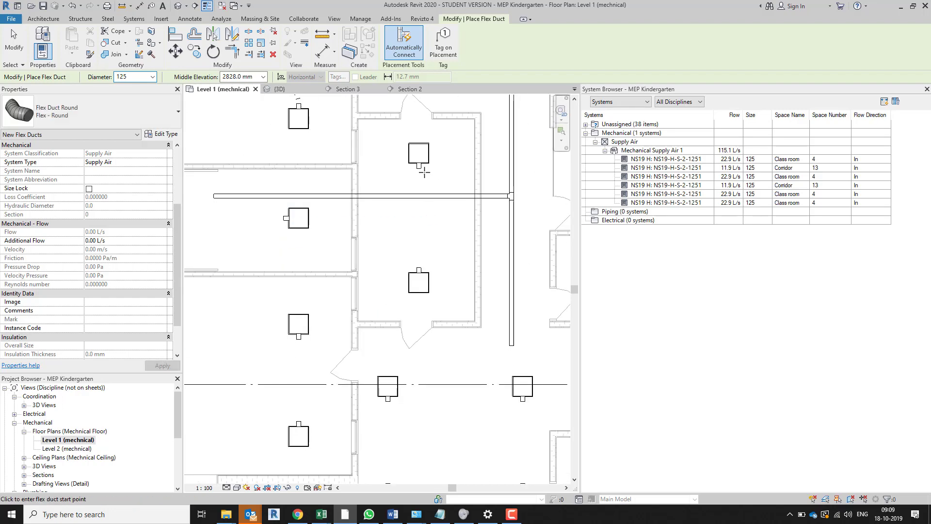
click(419, 167)
click(443, 195)
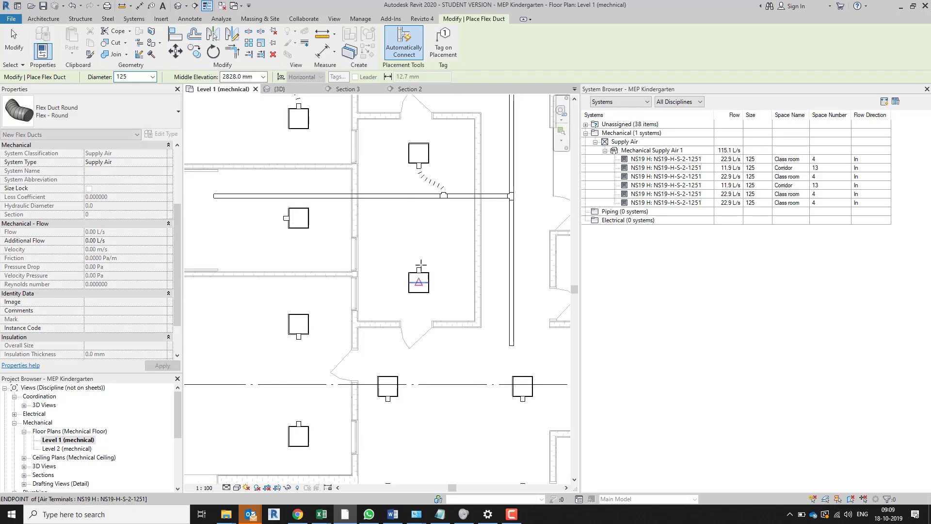
click(419, 267)
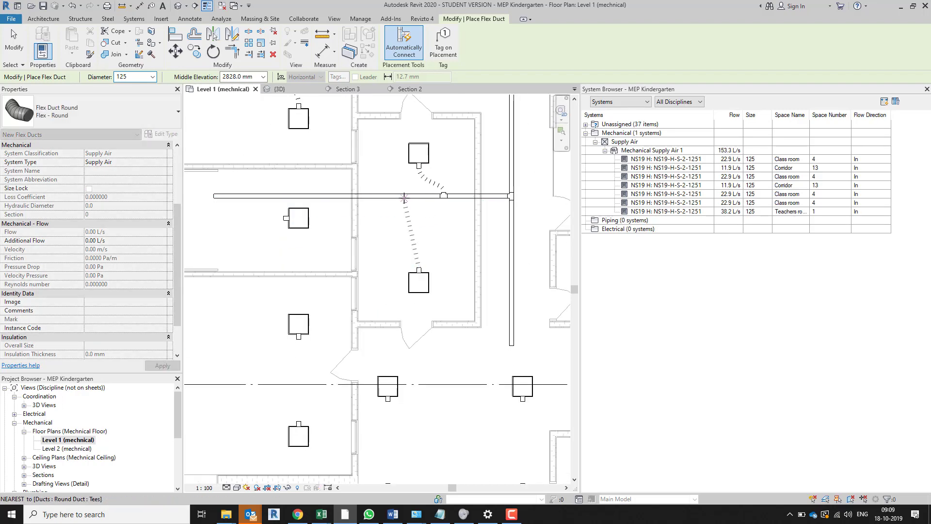
click(403, 196)
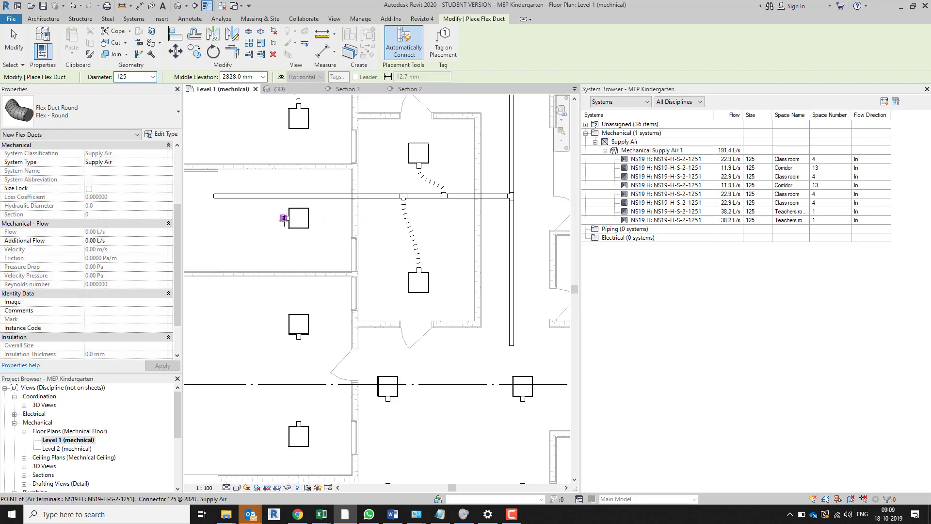
Connect the two air terminals of class room 5 to the branch duct and its open end with 125 mm flex ducts
click(286, 218)
click(266, 197)
middle_drag(286, 248, 429, 259)
click(321, 228)
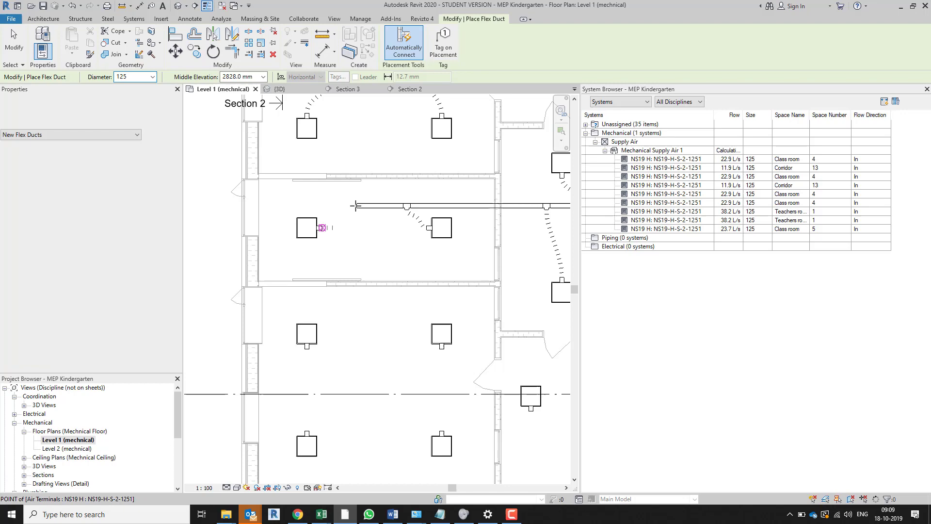
click(357, 206)
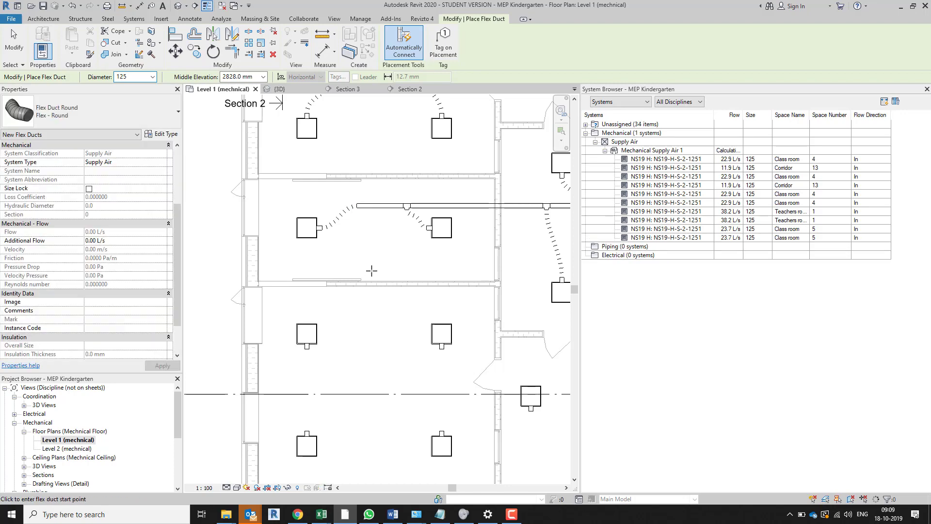
scroll(383, 267, down, 2)
middle_drag(307, 271, 219, 332)
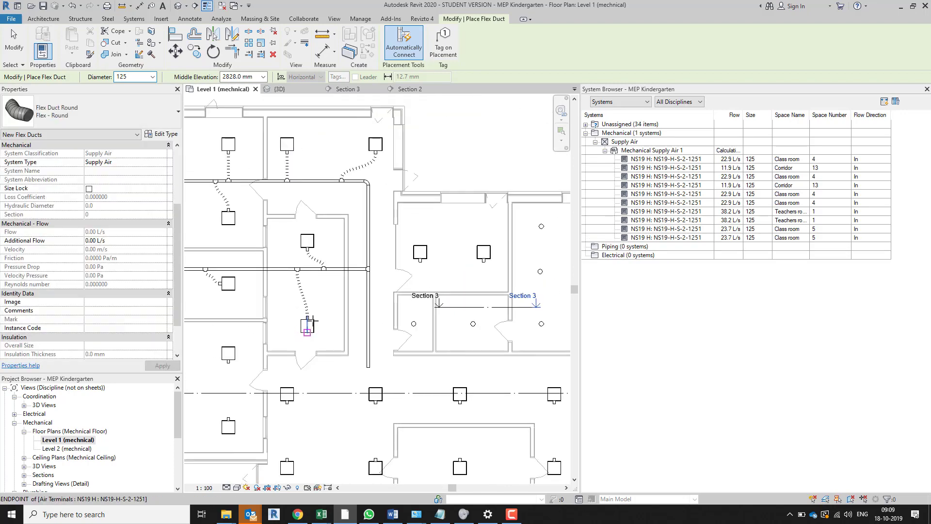
scroll(318, 339, down, 1)
middle_drag(354, 361, 386, 335)
key(Escape)
key(Escape)
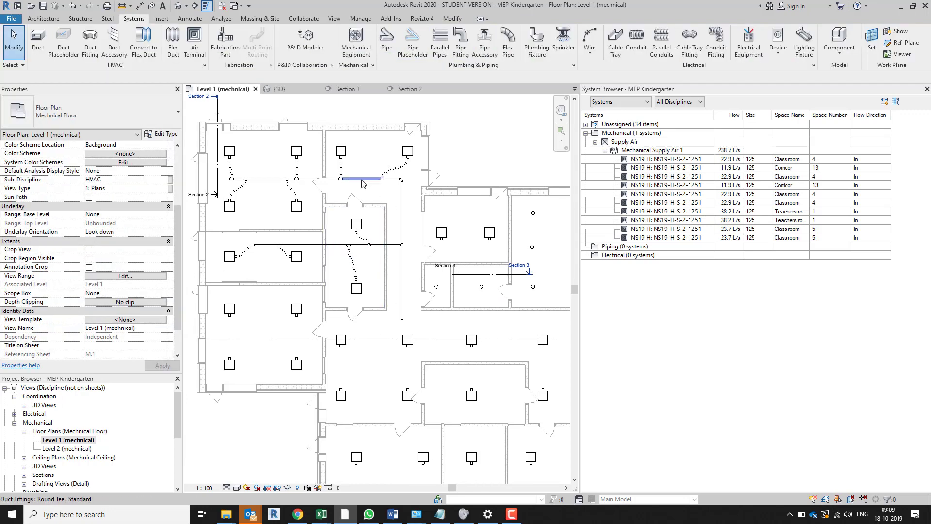
Select the whole connected duct network with its air terminals and show it in 3D with a selection box
key(Tab)
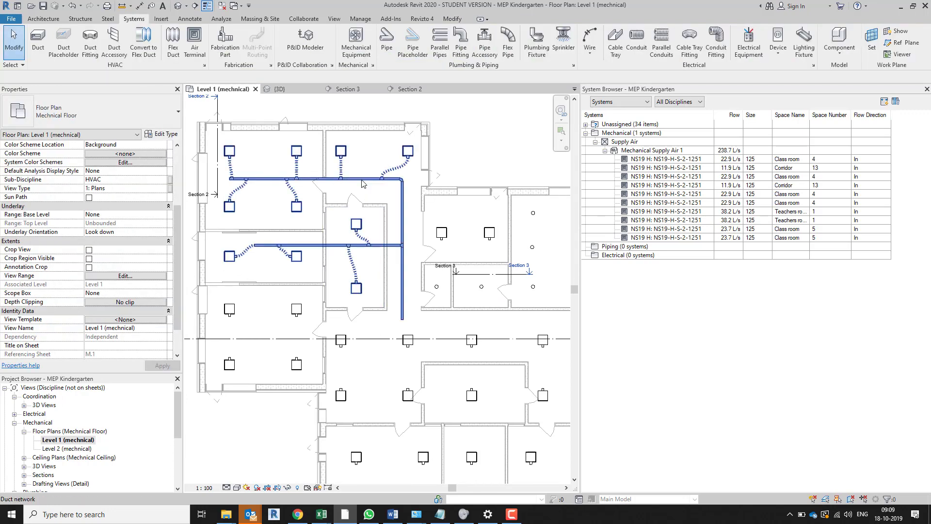
click(363, 183)
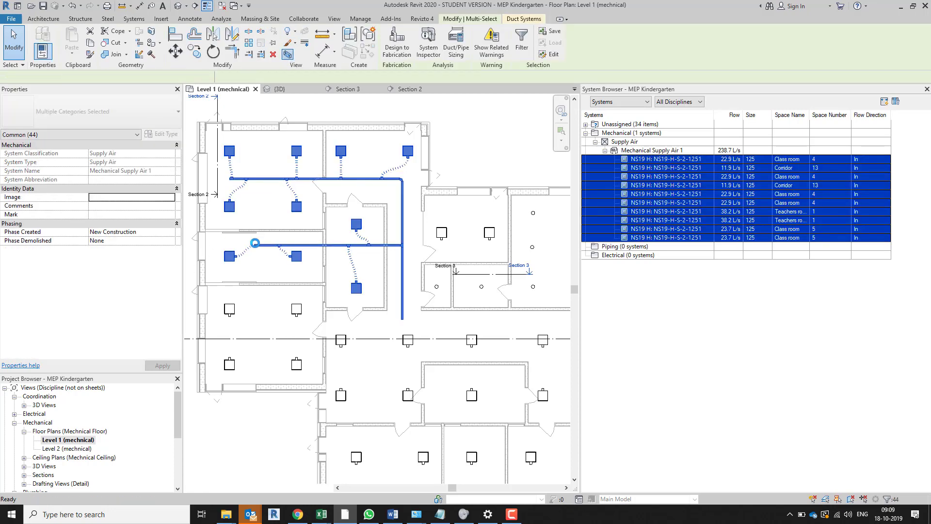
key(b)
key(x)
click(310, 374)
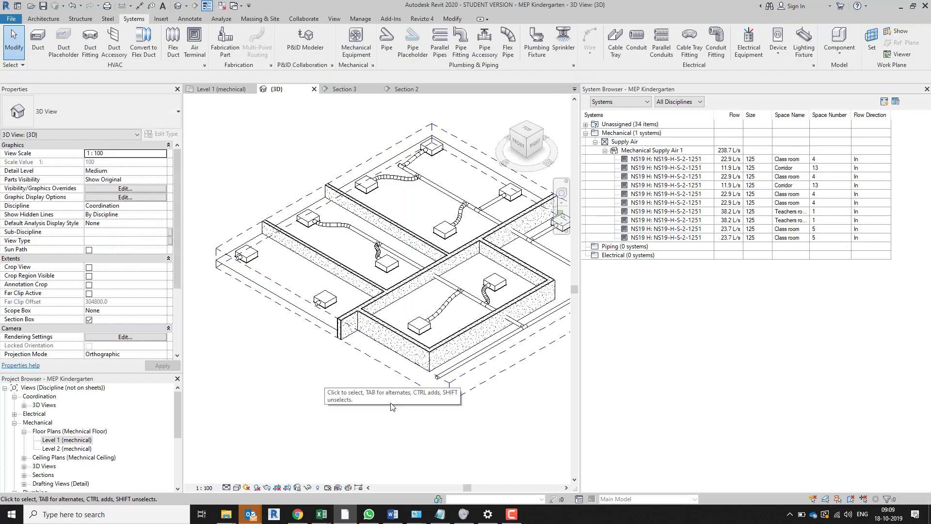
Display the 3D view in a shaded visual style and examine the duct network from several sides
click(237, 488)
click(247, 456)
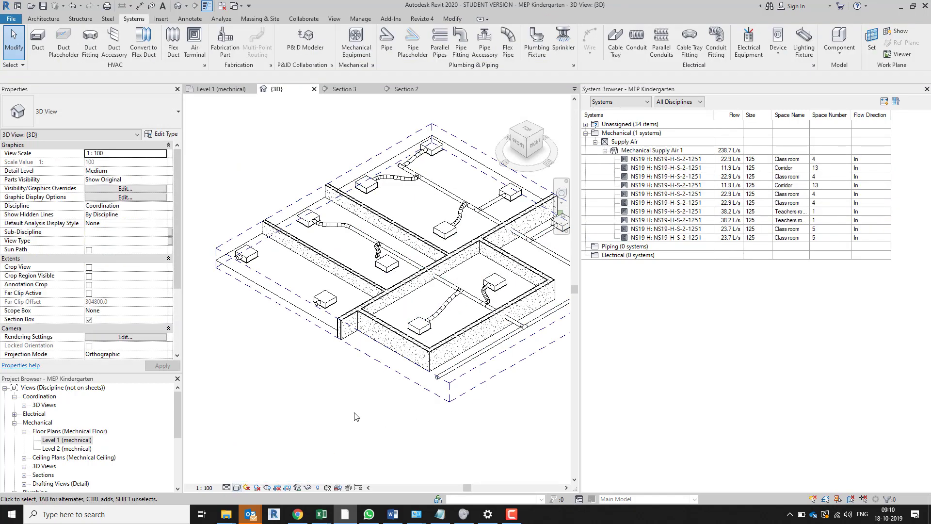
shift+middle_drag(422, 416, 402, 319)
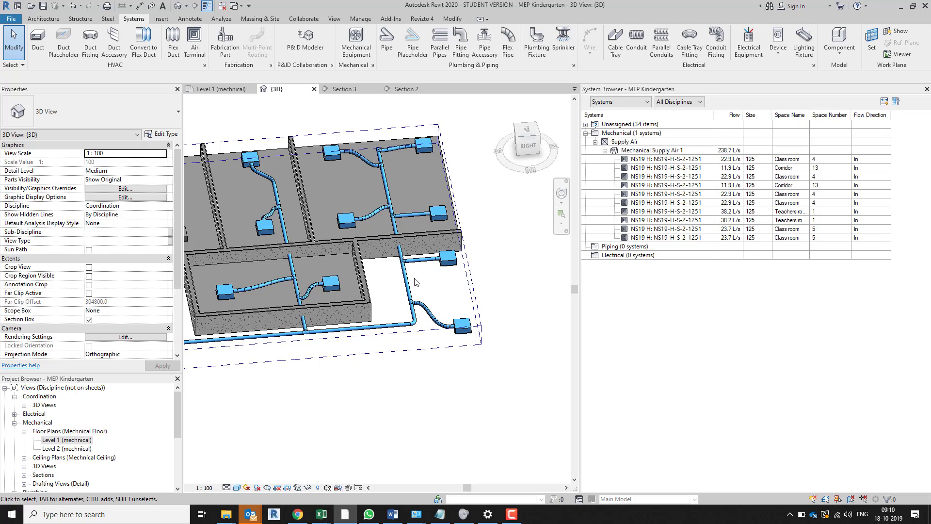
shift+middle_drag(391, 380, 300, 398)
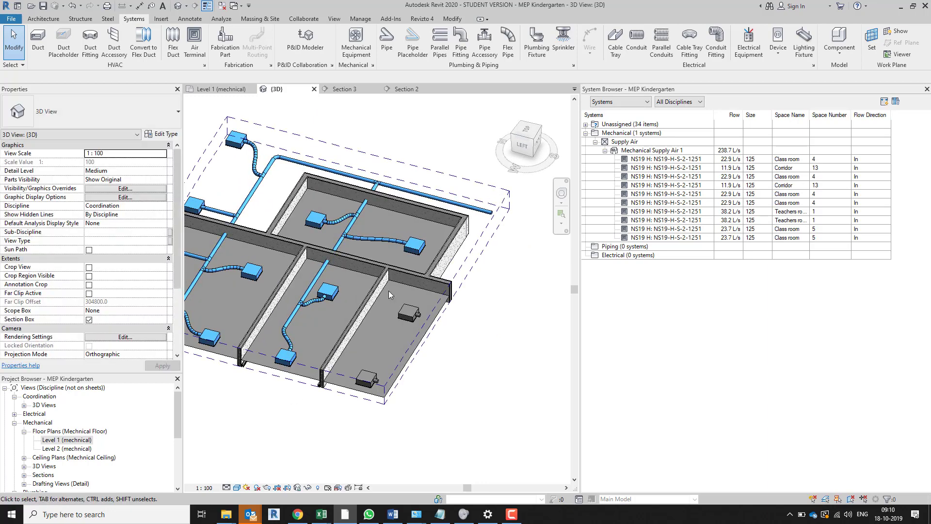
shift+middle_drag(354, 227, 444, 442)
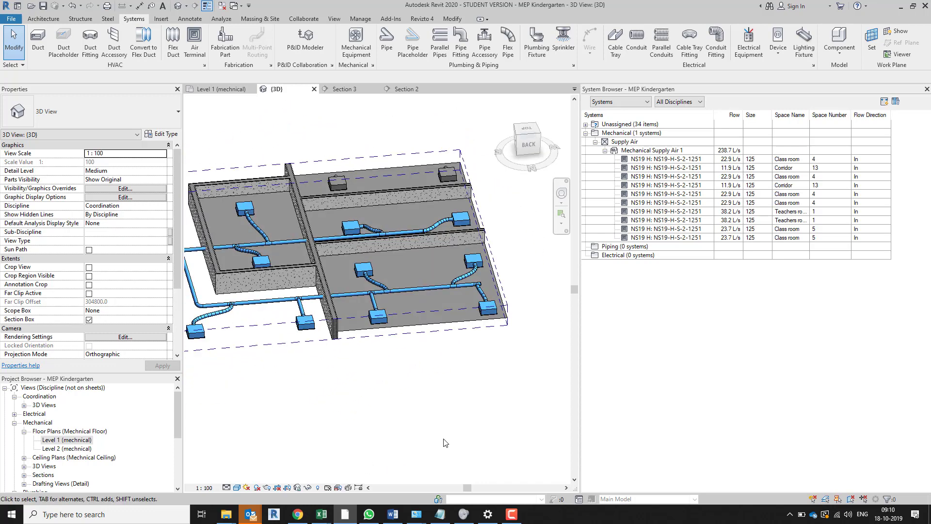
Return to the Level 1 mechanical plan and open Duct Sizing for the entire connected duct network
key(ctrl+Tab)
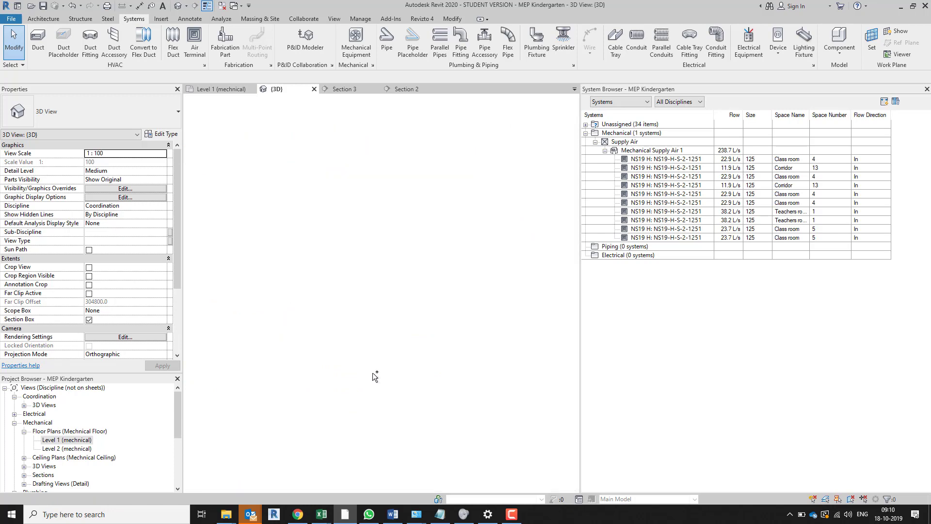
key(ctrl+Tab)
key(ctrl+Tab)
key(ctrl+Tab)
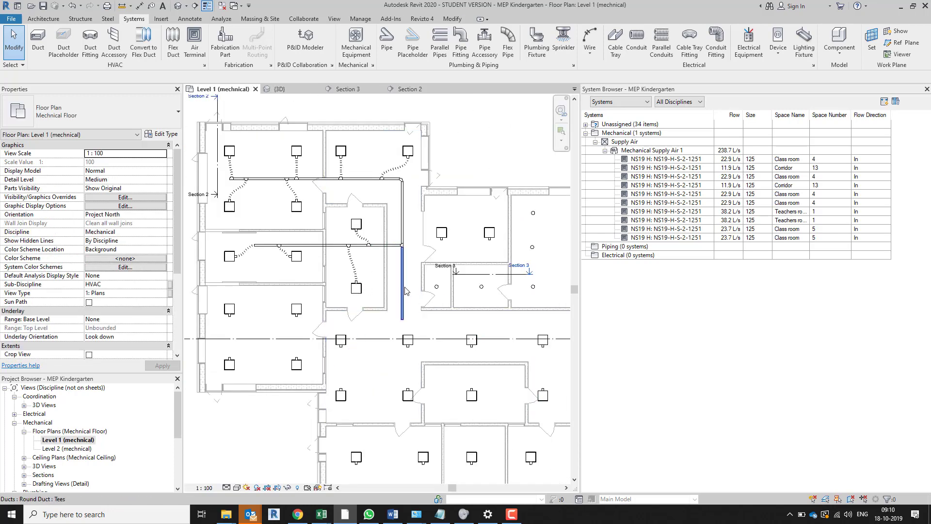
key(Tab)
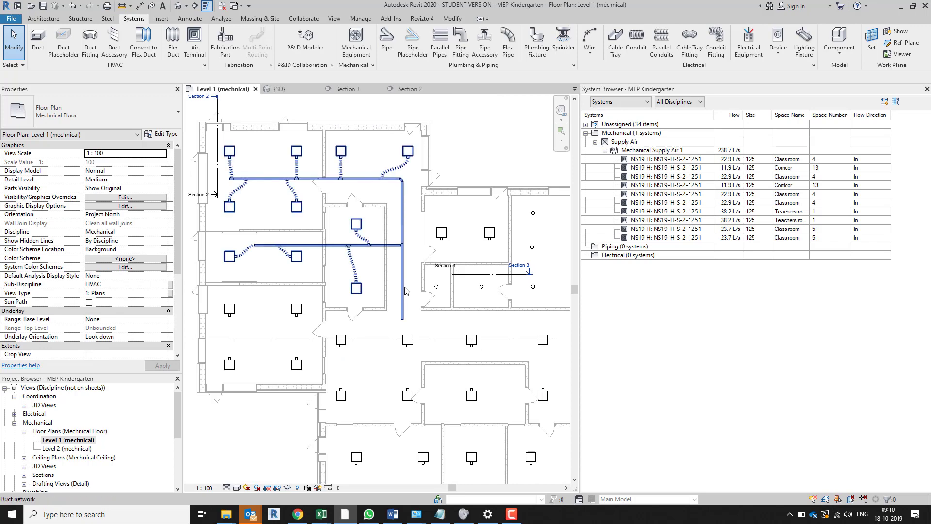
click(406, 291)
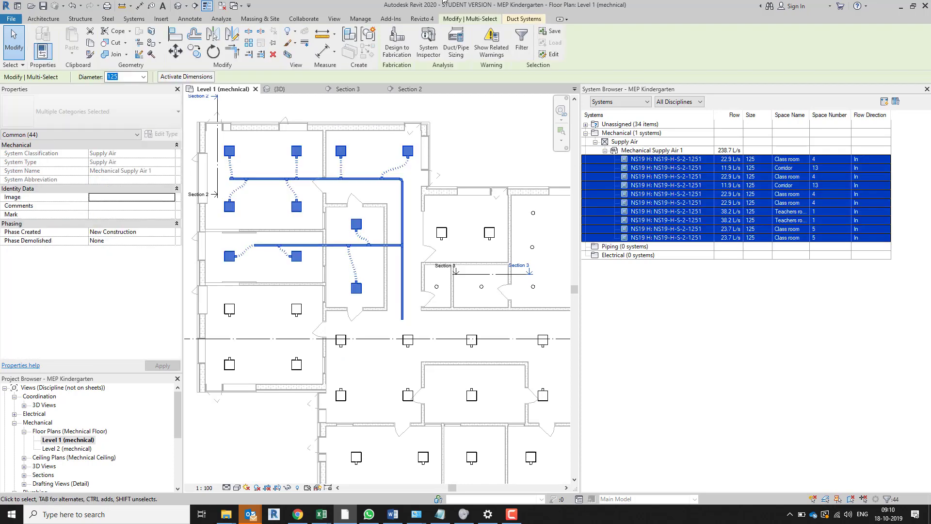
click(463, 49)
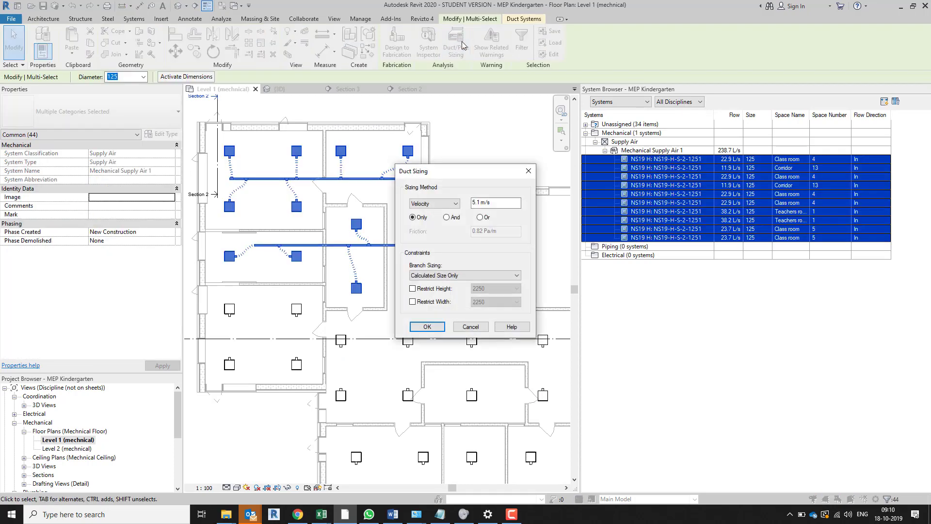
Size the duct network by velocity 6.0 m/s and friction 1 Pa/m, with branches at Calculated Size Only
drag(469, 172, 425, 138)
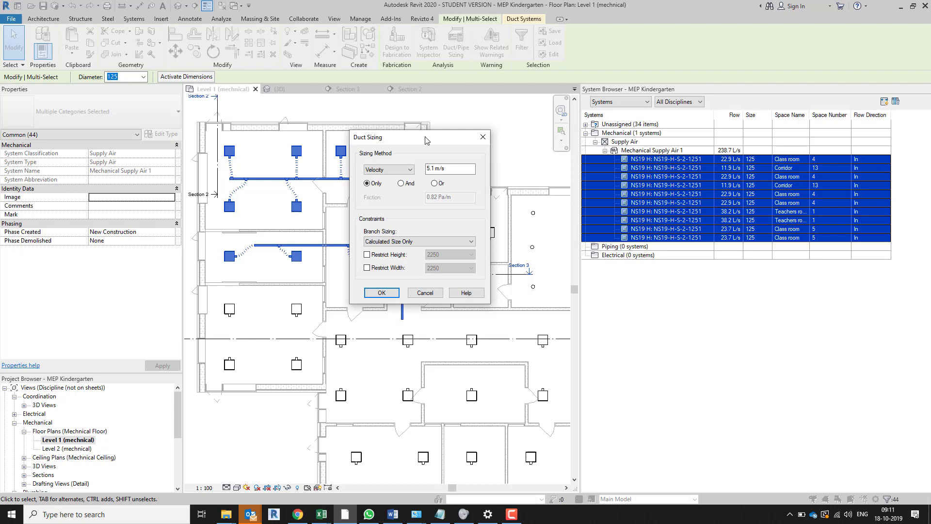
click(405, 172)
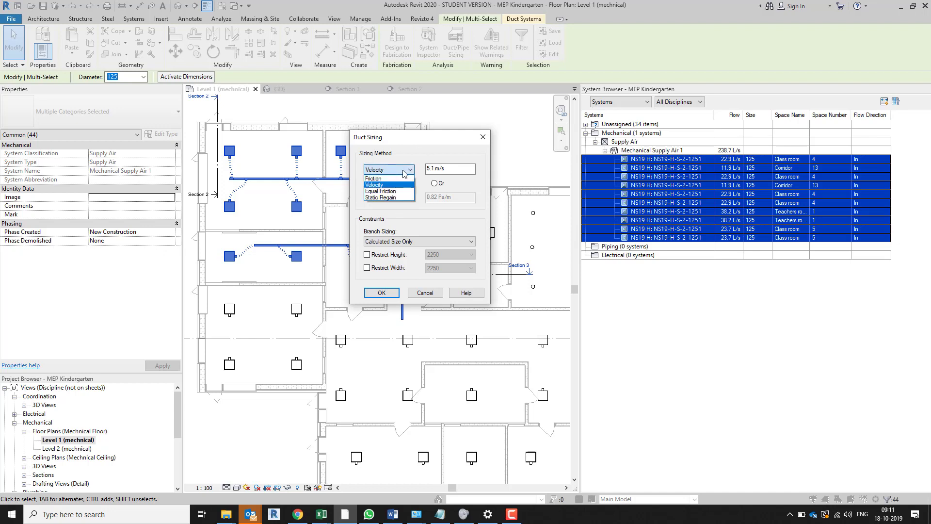
click(406, 170)
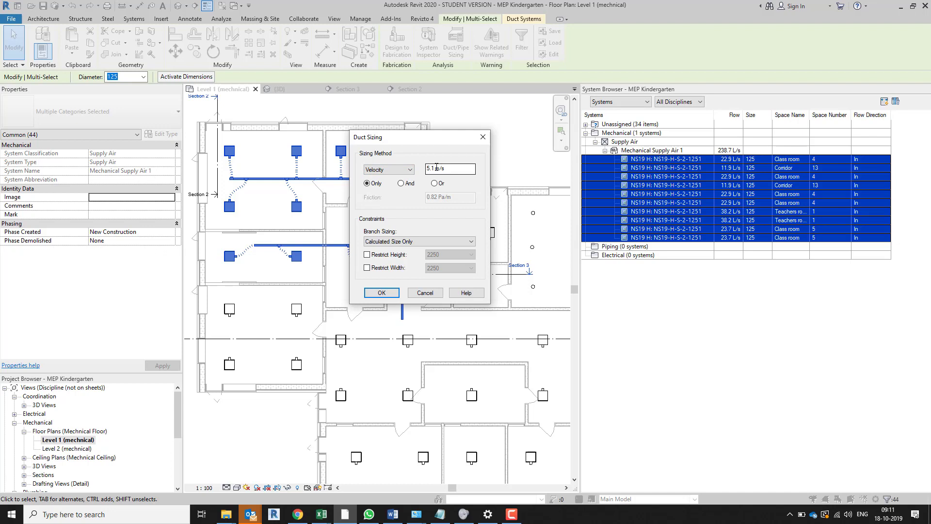
drag(436, 167, 422, 168)
text(6)
click(400, 183)
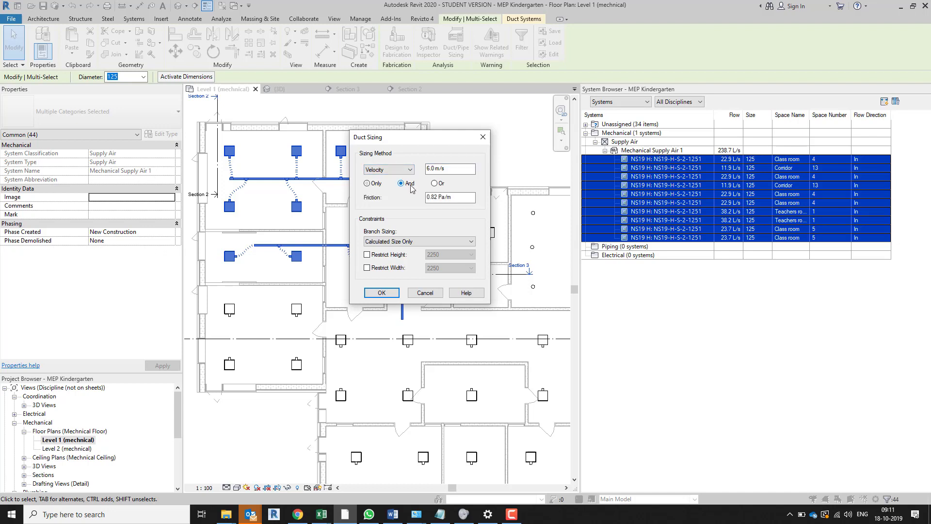
drag(439, 198, 420, 197)
text(1)
click(382, 293)
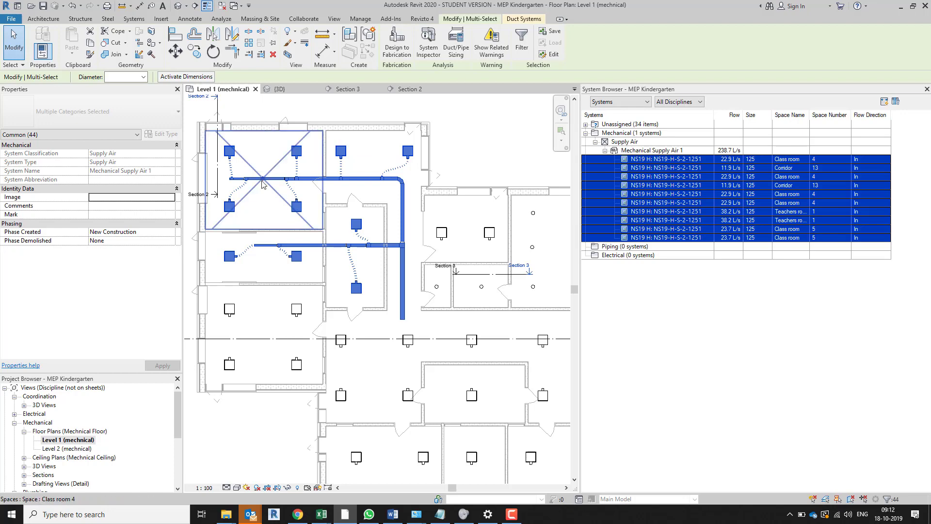
Select the first listed class room 4 air terminal of Mechanical Supply Air 1 to locate it in the plan
scroll(248, 187, up, 3)
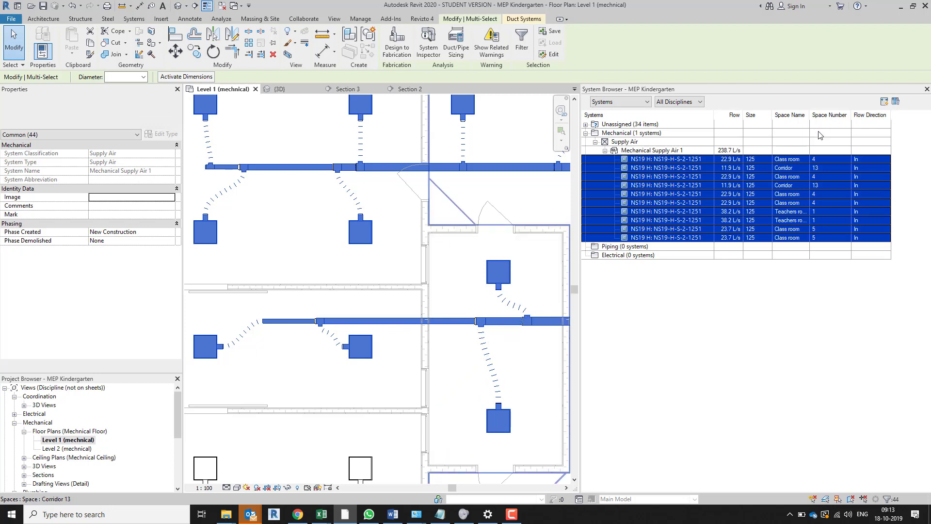
click(734, 160)
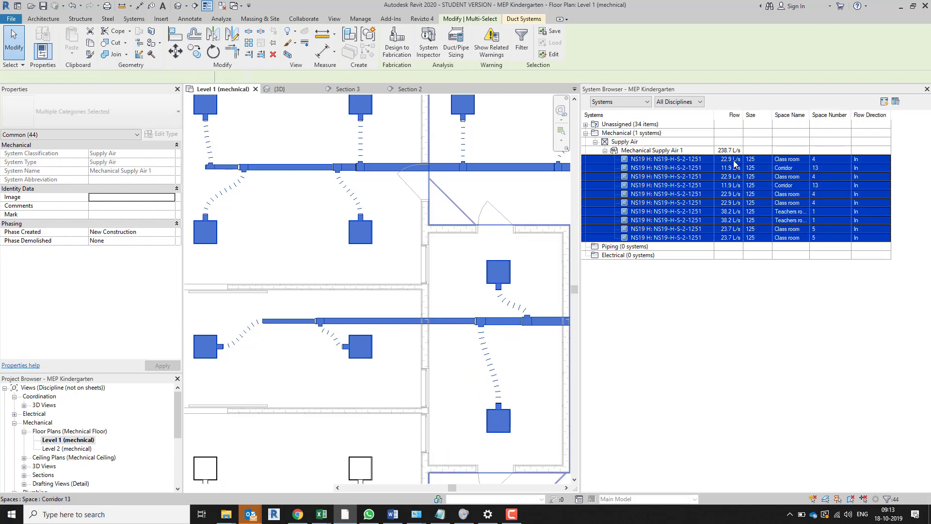
Add the other three class room 4 air terminals to the selection to match them with their system entries, and clear the selection
ctrl+click(216, 109)
ctrl+click(217, 117)
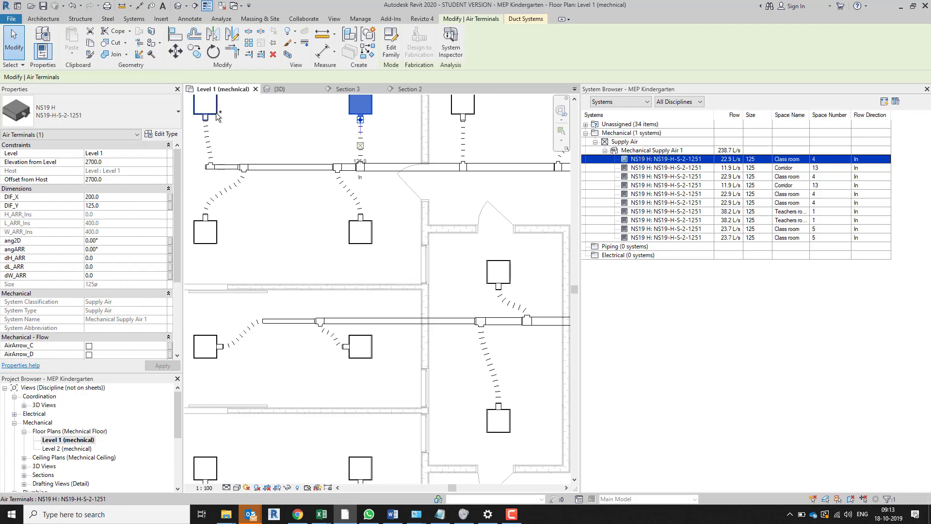
ctrl+click(214, 236)
ctrl+click(357, 242)
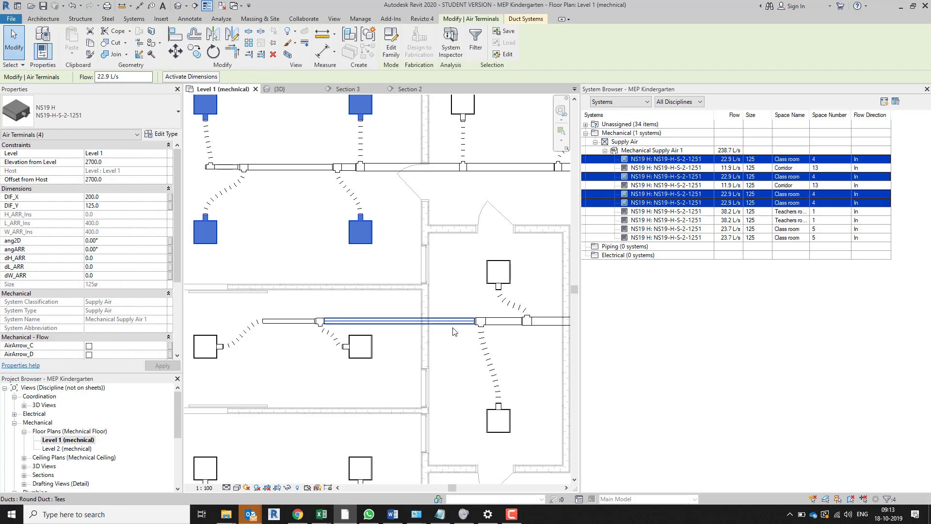
key(Escape)
Select the vertical corridor duct between the two branch runs and examine its size, flow, velocity, friction and pressure drop
scroll(395, 273, down, 4)
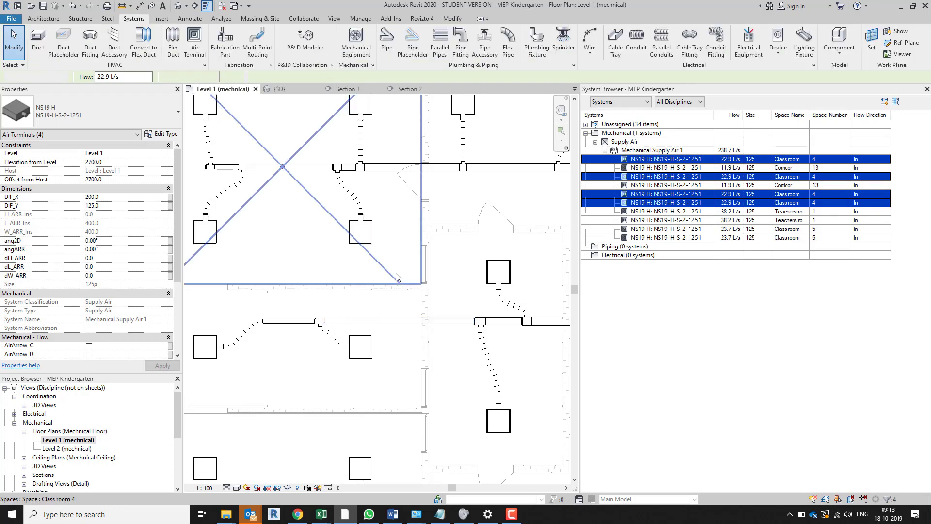
middle_drag(448, 368, 439, 366)
scroll(439, 365, down, 1)
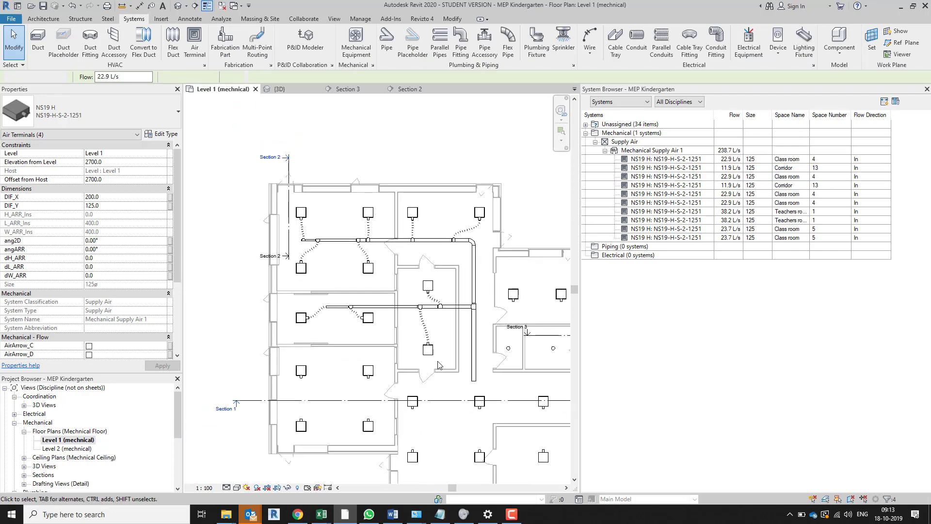
click(474, 277)
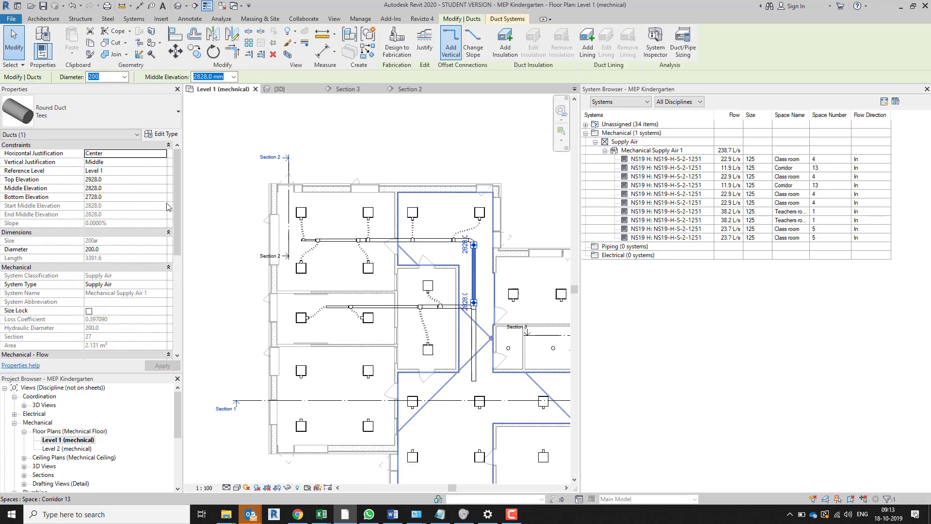
drag(179, 190, 179, 259)
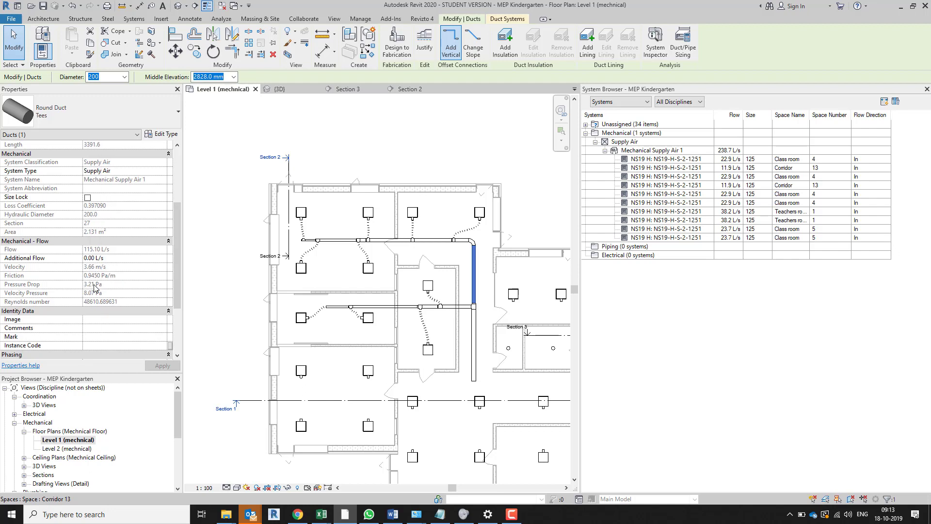
scroll(107, 227, up, 2)
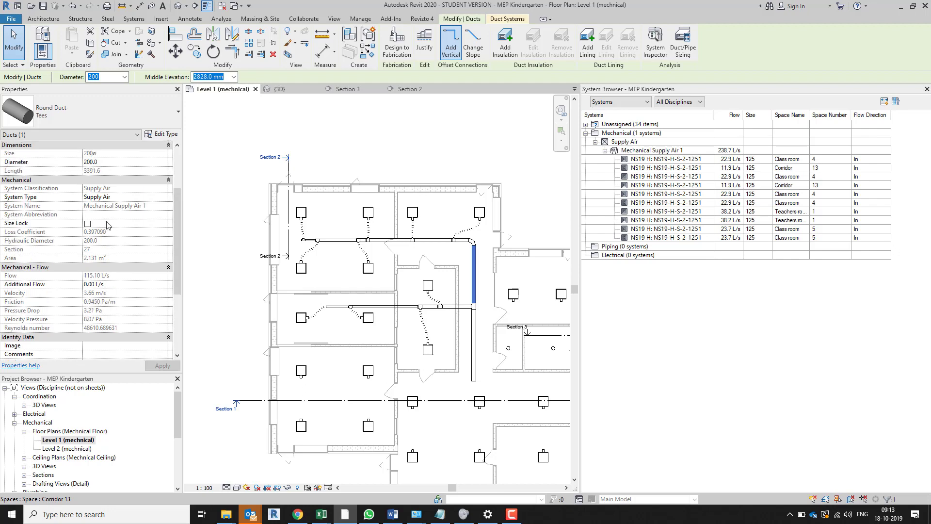
scroll(116, 255, down, 1)
key(Escape)
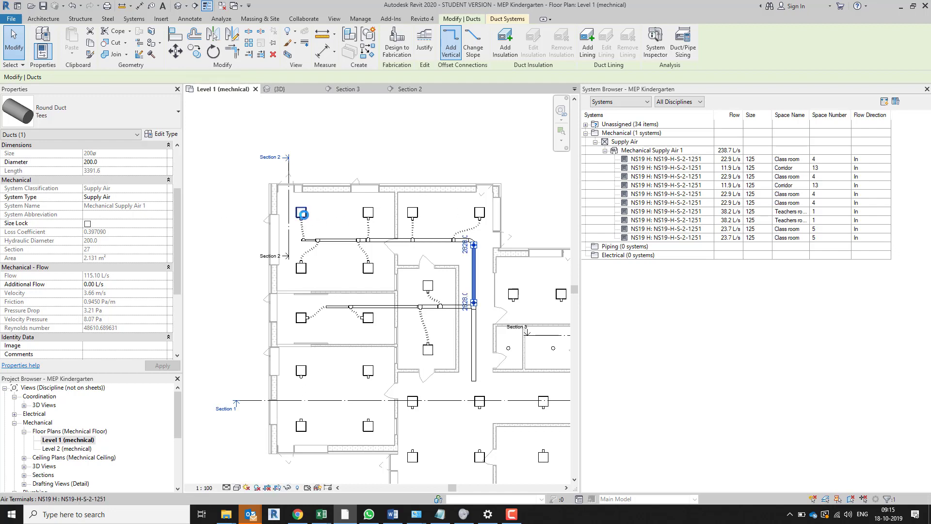
Inspect the instance and type properties of class room 4's upper-left air terminal for flow and pressure drop, and leave them as they are
click(305, 216)
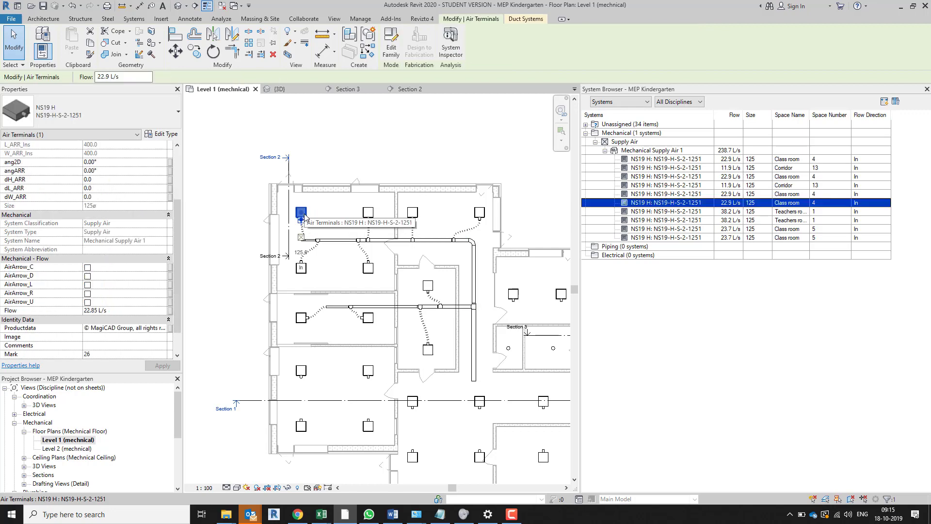
scroll(105, 290, up, 5)
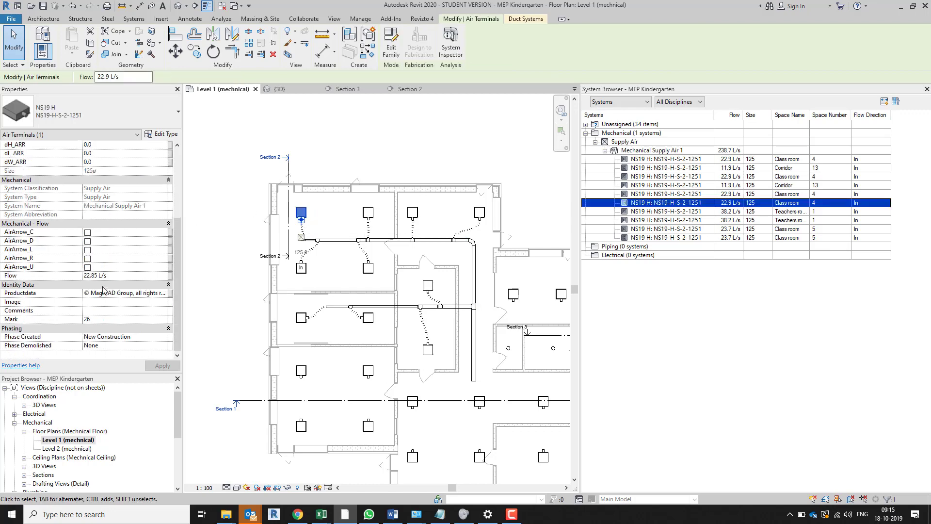
scroll(107, 290, up, 1)
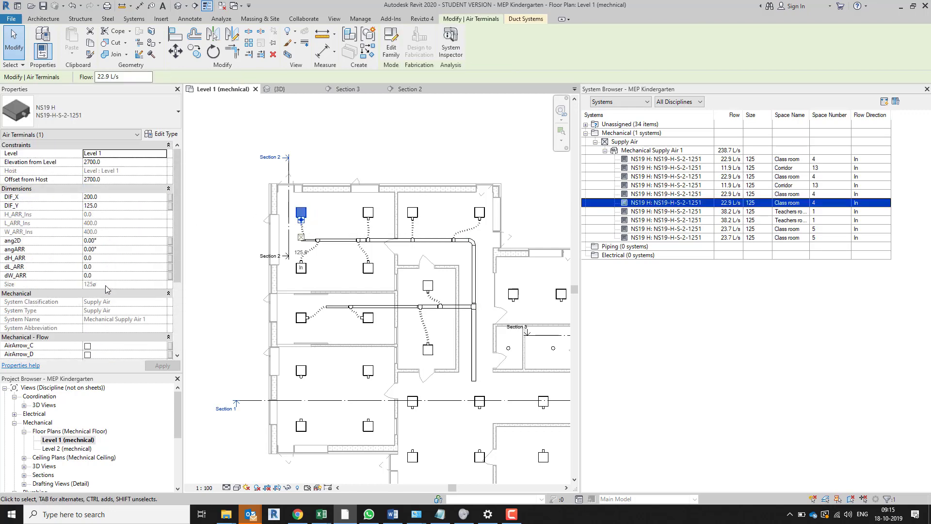
click(165, 134)
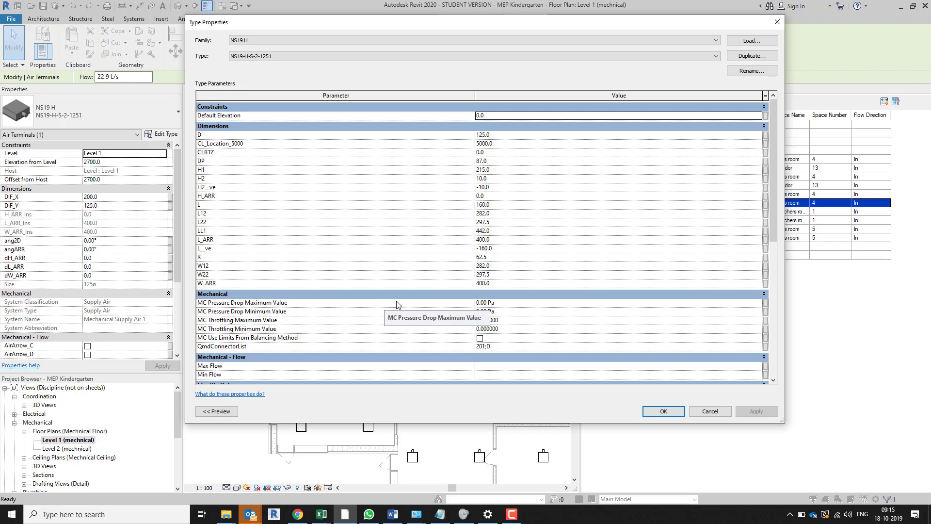
scroll(289, 332, down, 1)
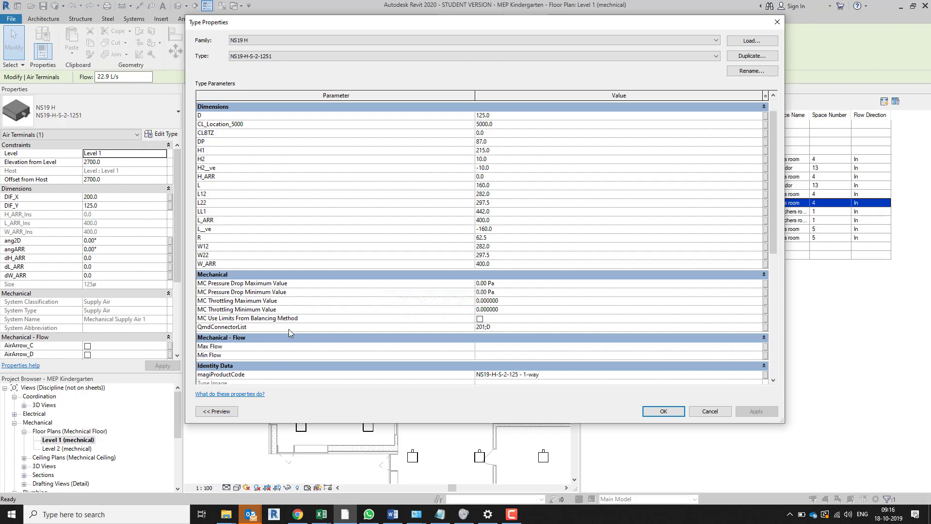
scroll(289, 330, down, 2)
scroll(330, 315, up, 3)
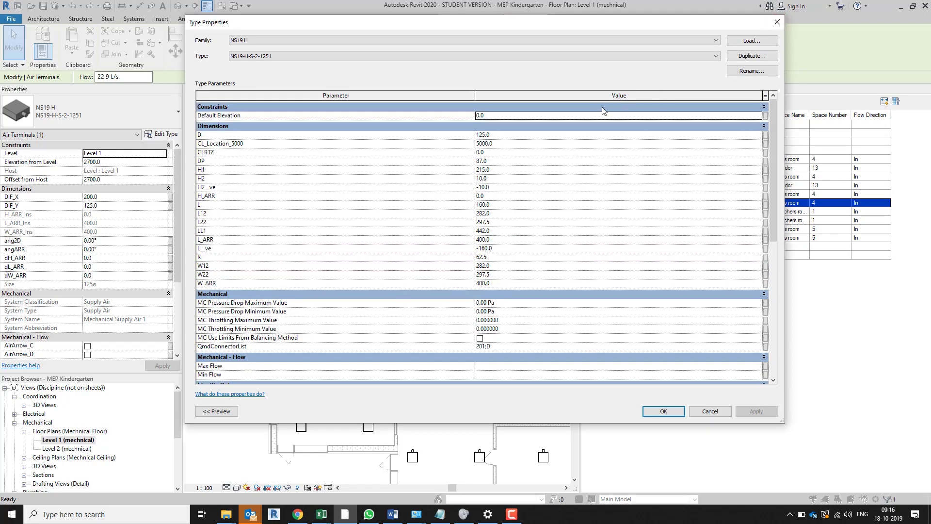
click(777, 22)
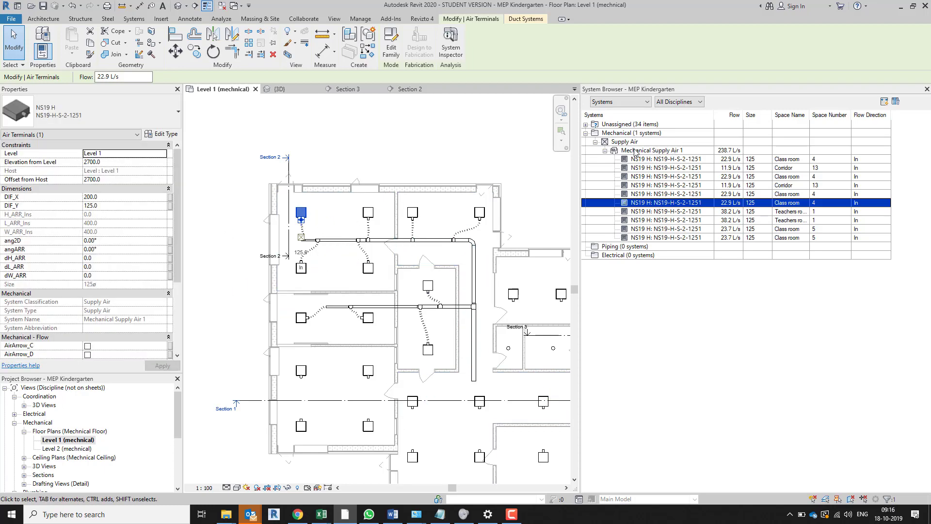
Start a Duct Pressure Loss Report for the Mechanical Supply Air 1 system
right_click(626, 134)
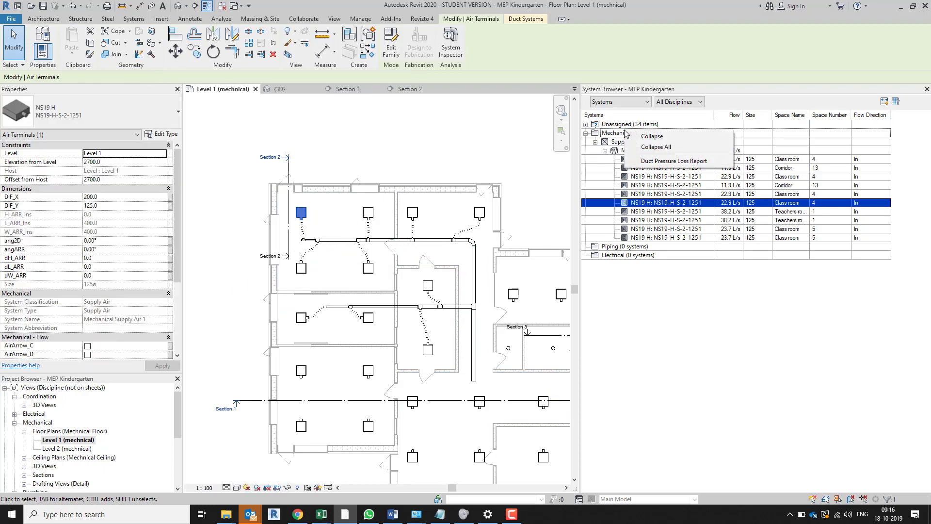
right_click(608, 132)
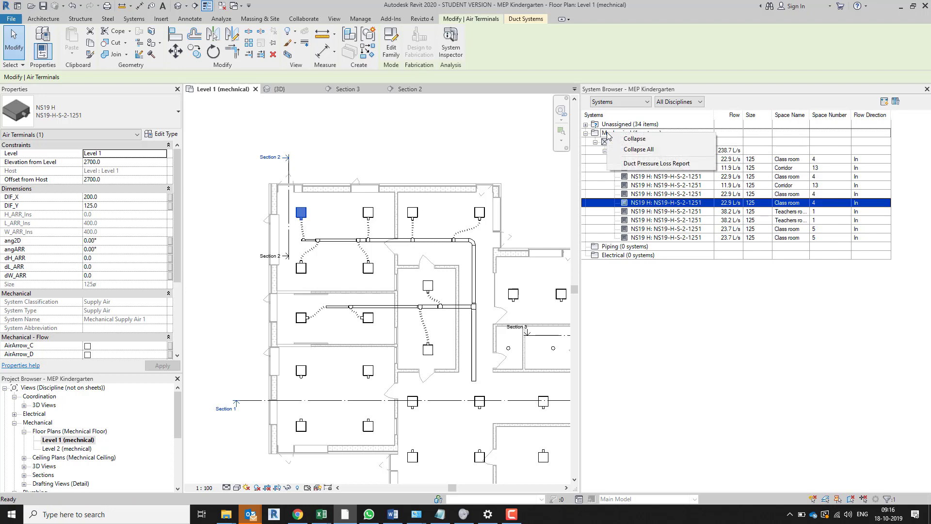
click(650, 164)
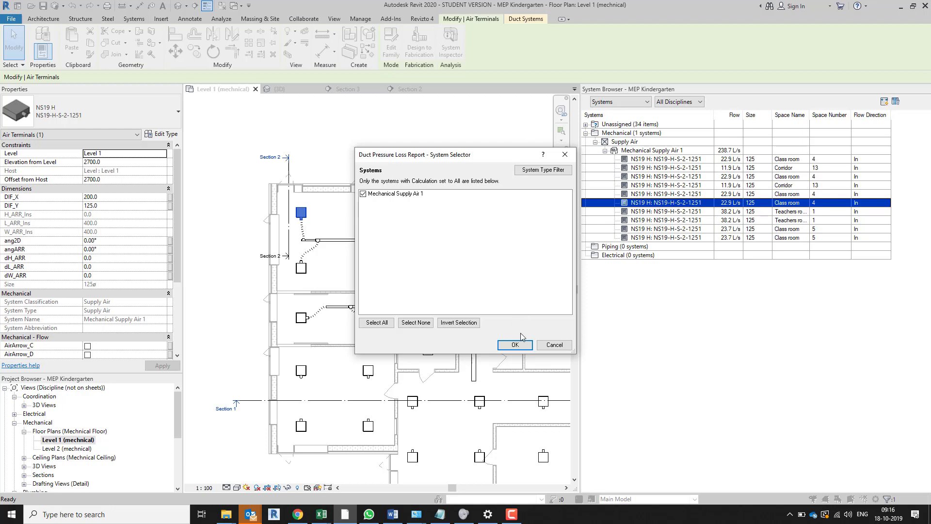
click(515, 345)
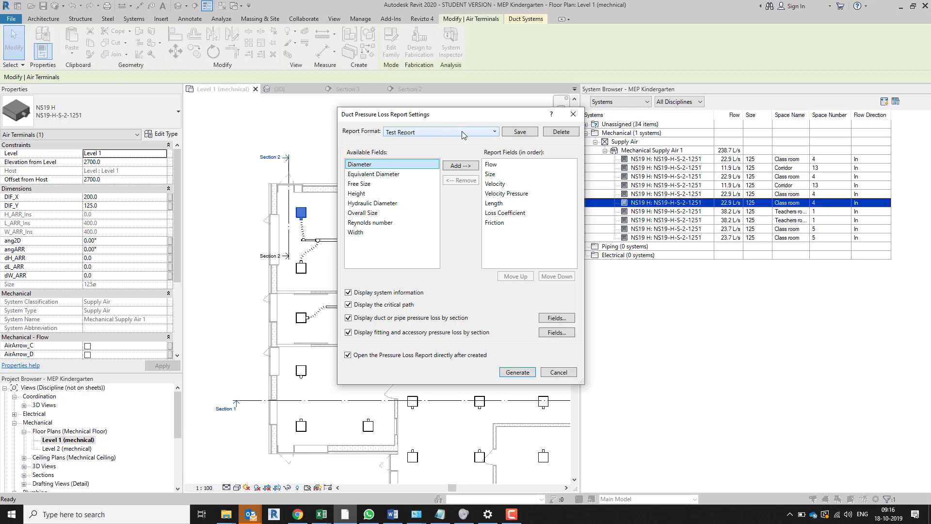
Review the straight segment fields of the duct pressure loss by section, and close the settings without changes
click(563, 319)
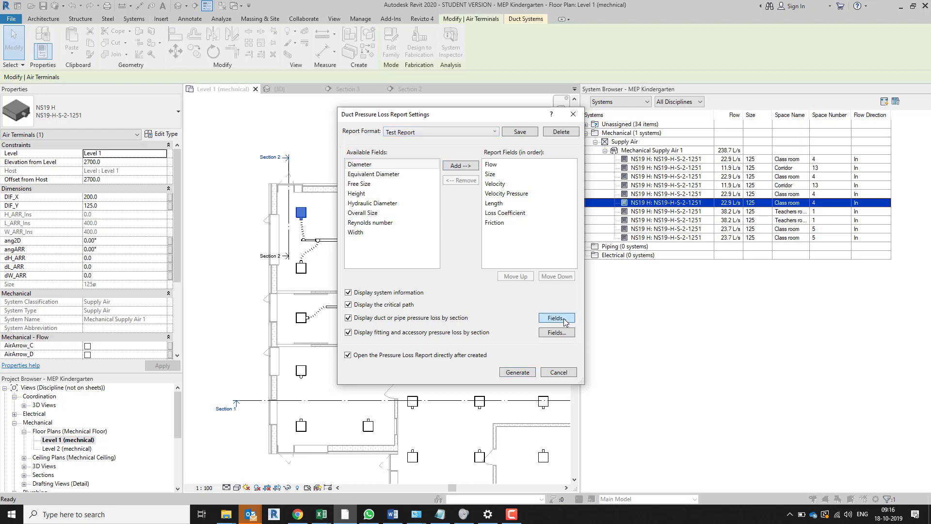
click(503, 196)
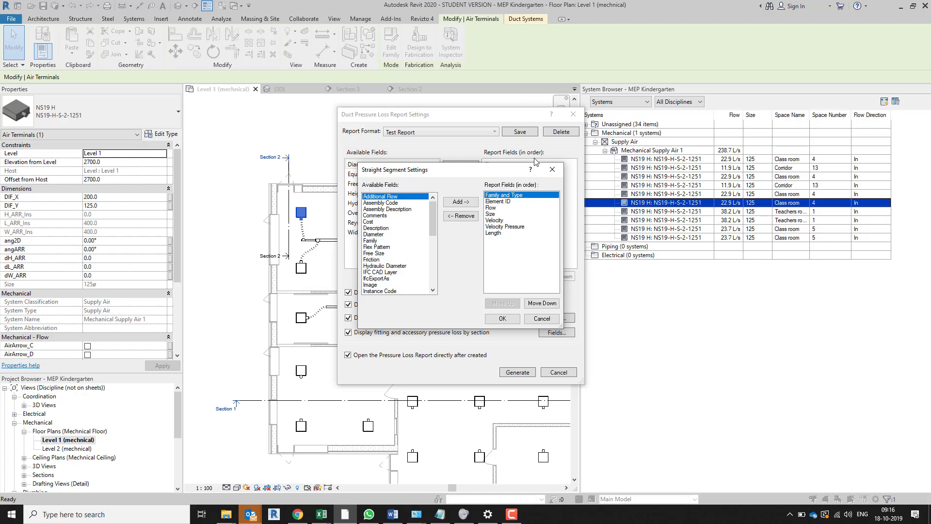
click(513, 516)
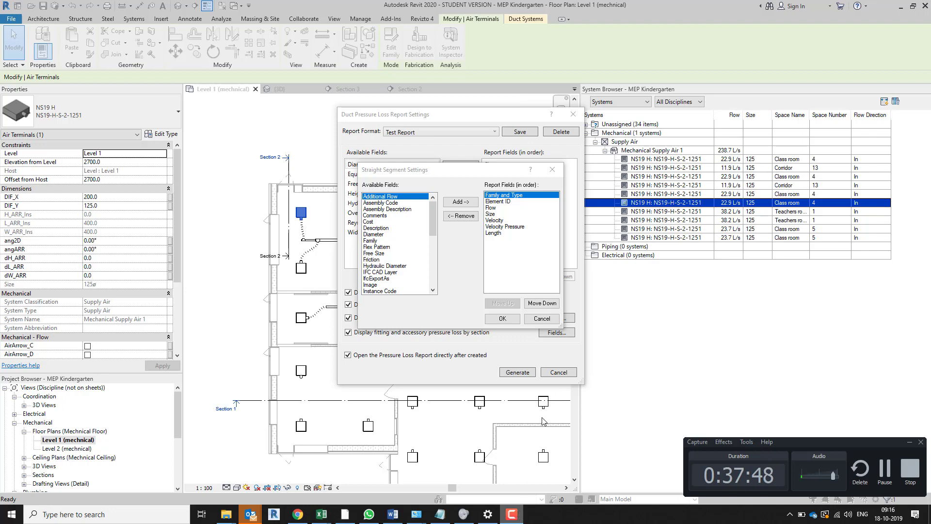
click(552, 171)
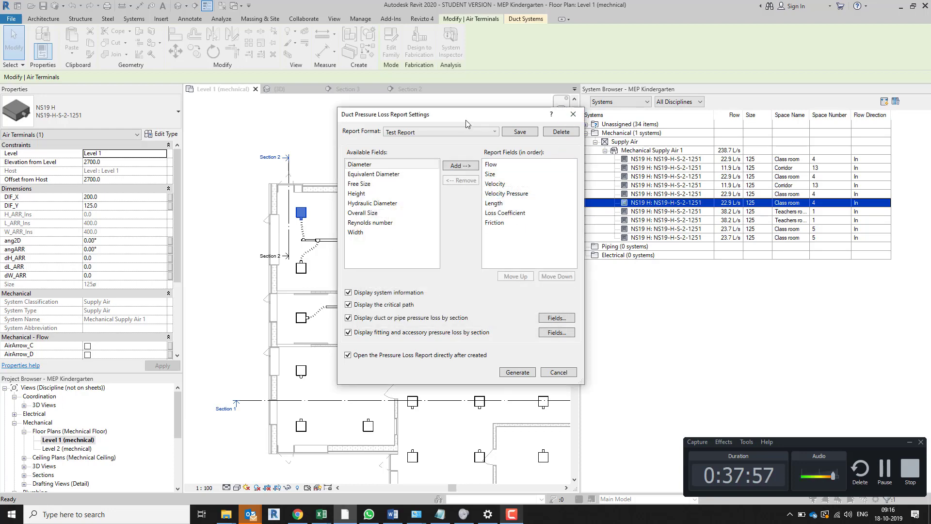
Choose the Test Report format and accept its straight segment fields from Family and Type through Length
click(488, 134)
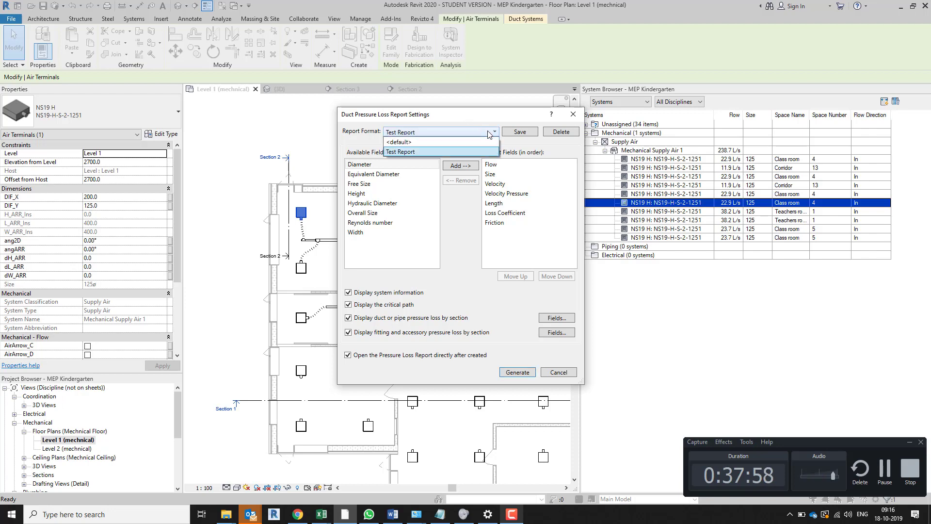
click(435, 151)
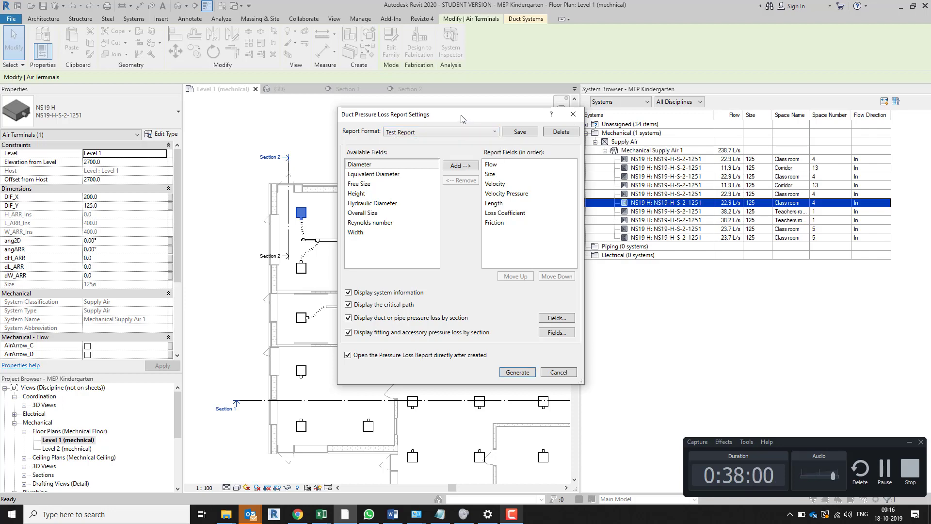
click(557, 318)
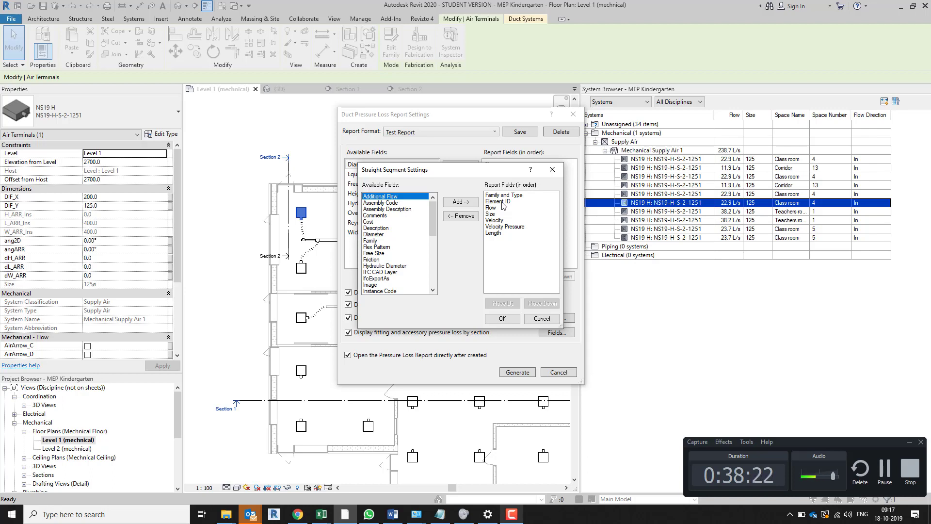
click(503, 320)
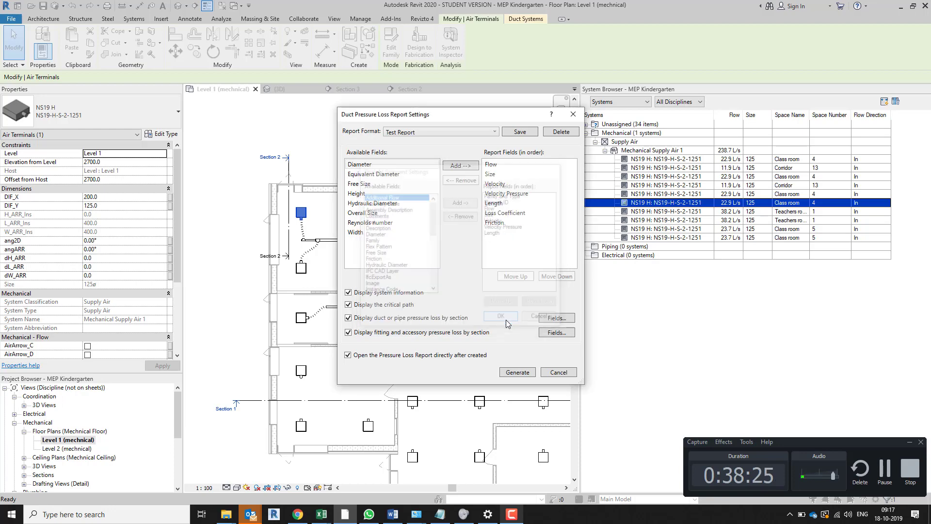
Generate the pressure loss report as a web page, overwriting "test duct pressure loss report" in Downloads
click(523, 372)
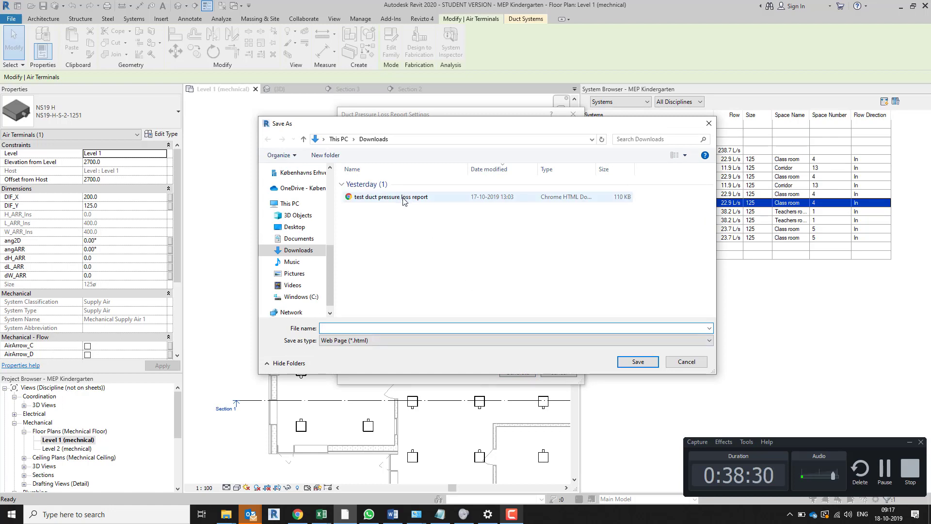
click(402, 201)
click(638, 362)
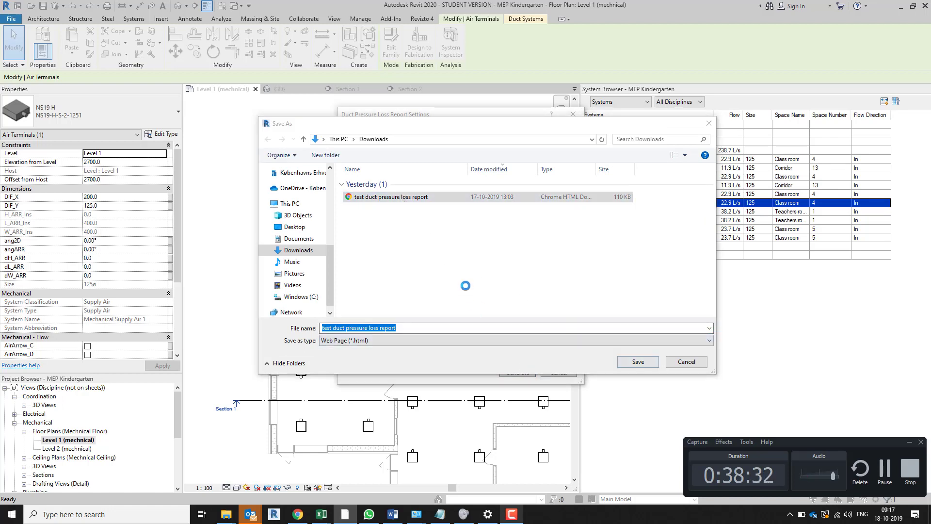
click(488, 257)
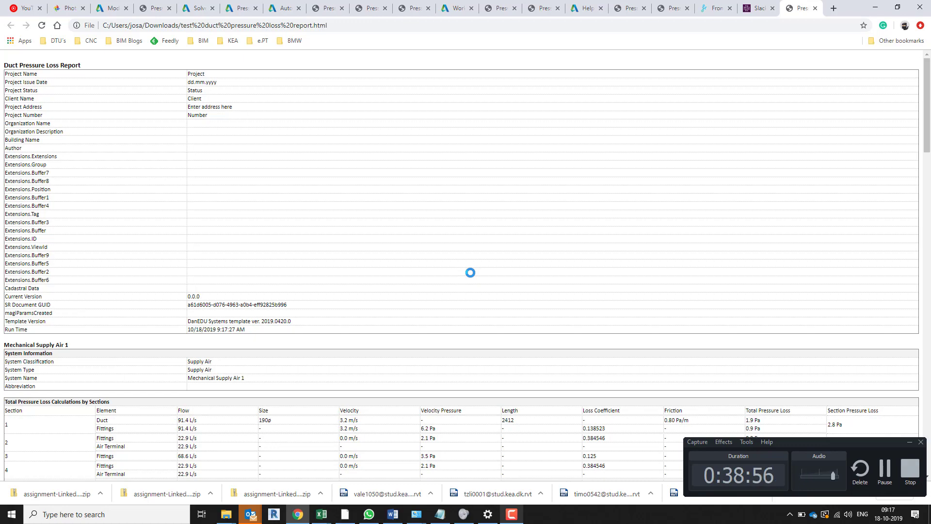
Examine the report's total pressure loss calculations by section, the critical path and the straight segment details
scroll(387, 290, down, 6)
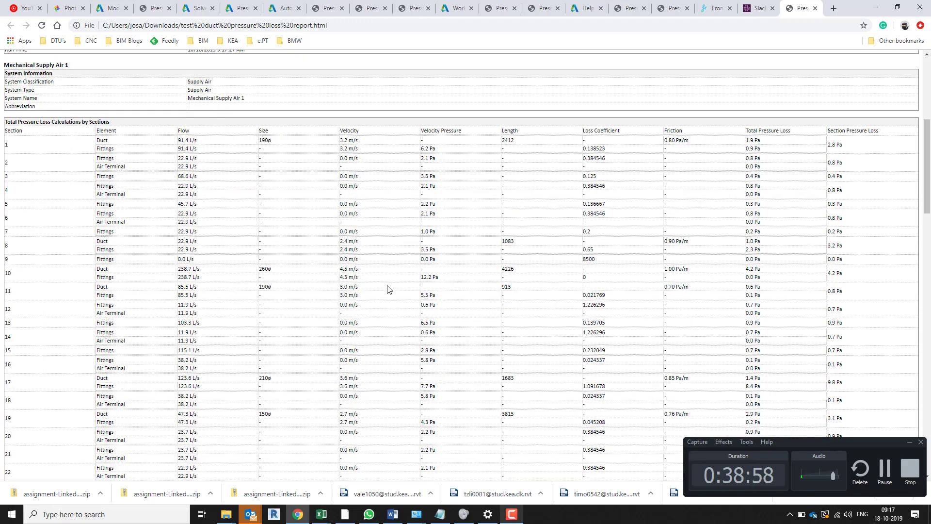
scroll(388, 290, down, 3)
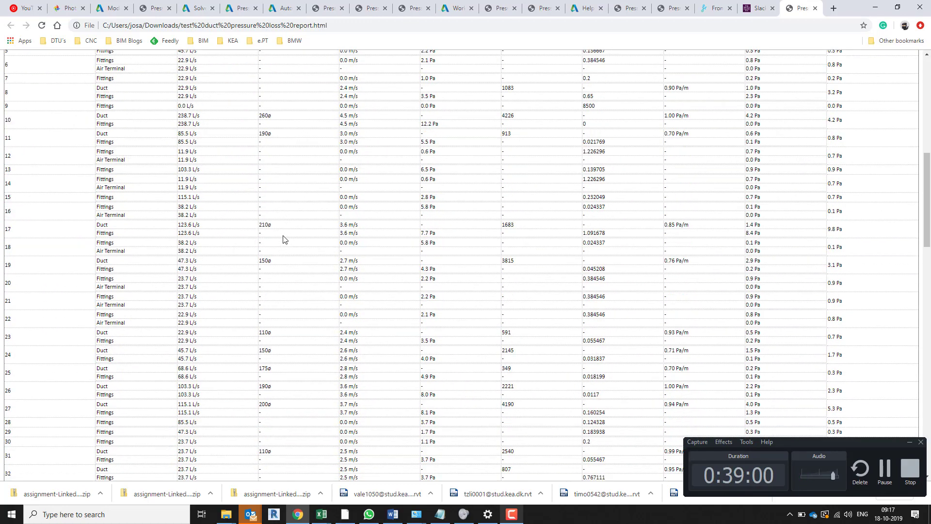
scroll(283, 239, down, 2)
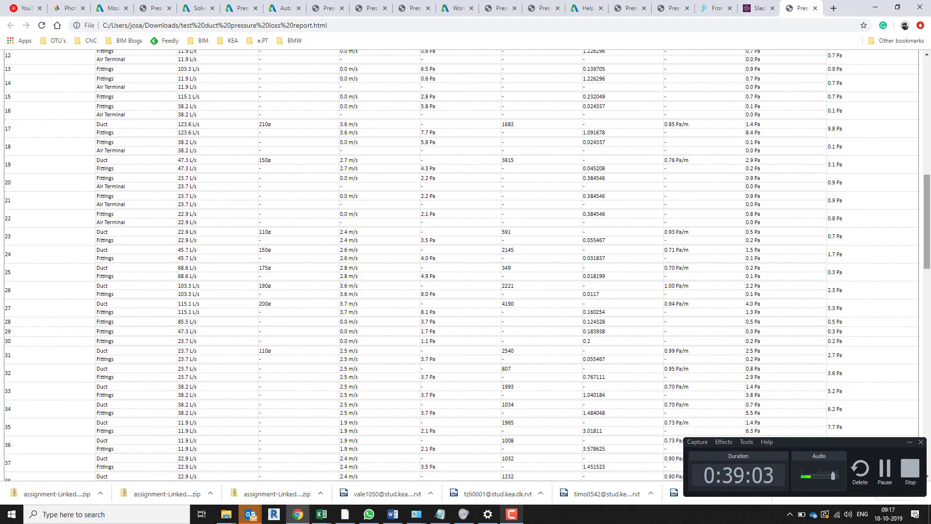
scroll(845, 156, down, 4)
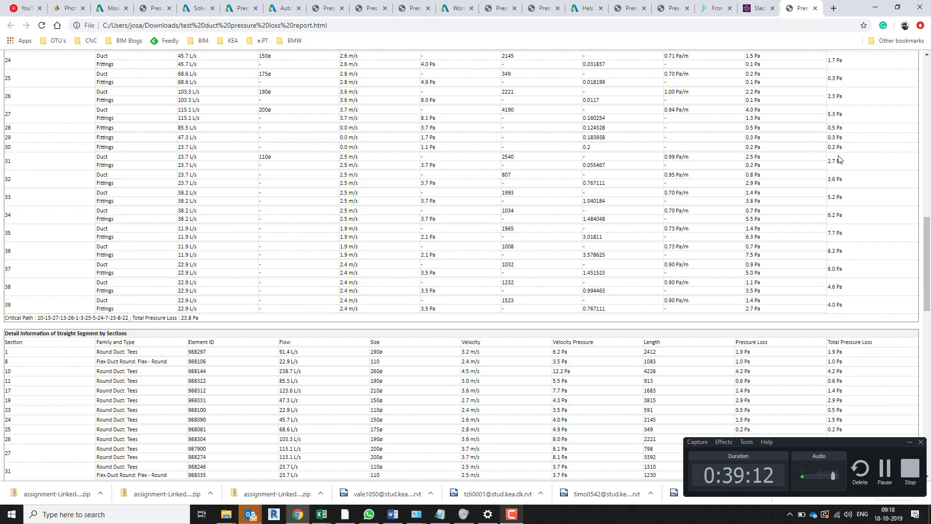
scroll(840, 159, up, 10)
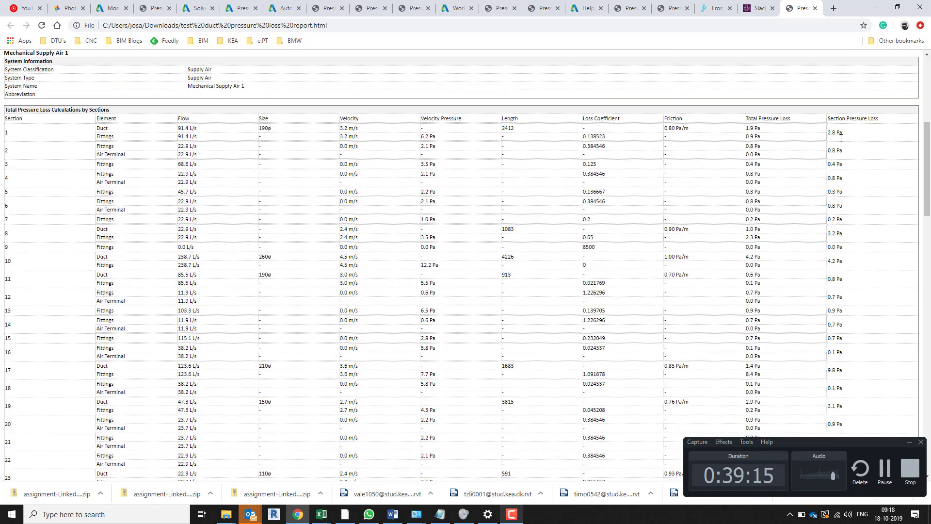
Examine the report's section pressure losses, straight segment details, critical path and the total pressure loss along it
scroll(842, 140, up, 2)
scroll(841, 140, down, 2)
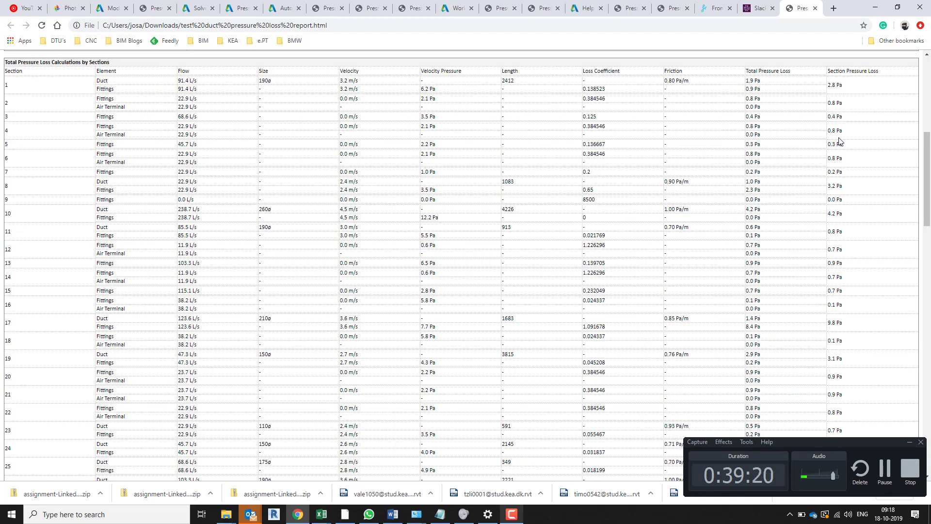
scroll(677, 198, down, 2)
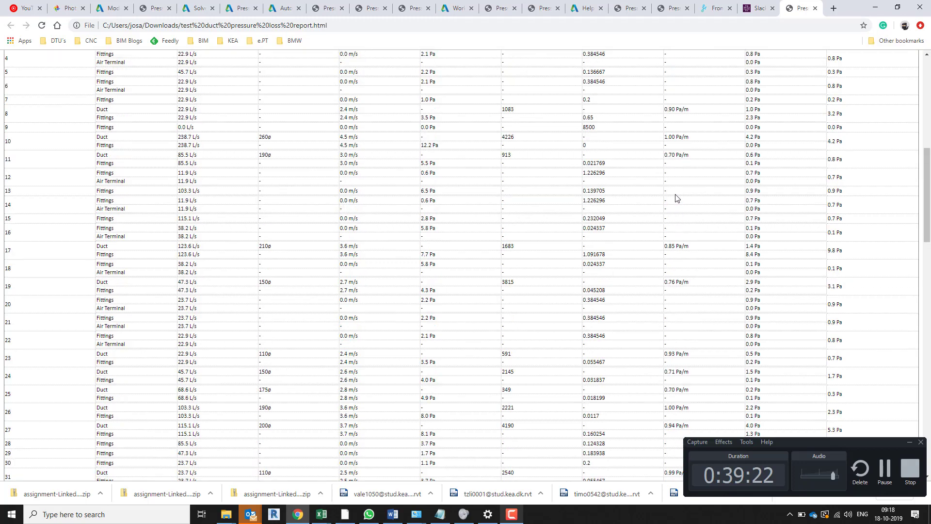
scroll(677, 198, down, 5)
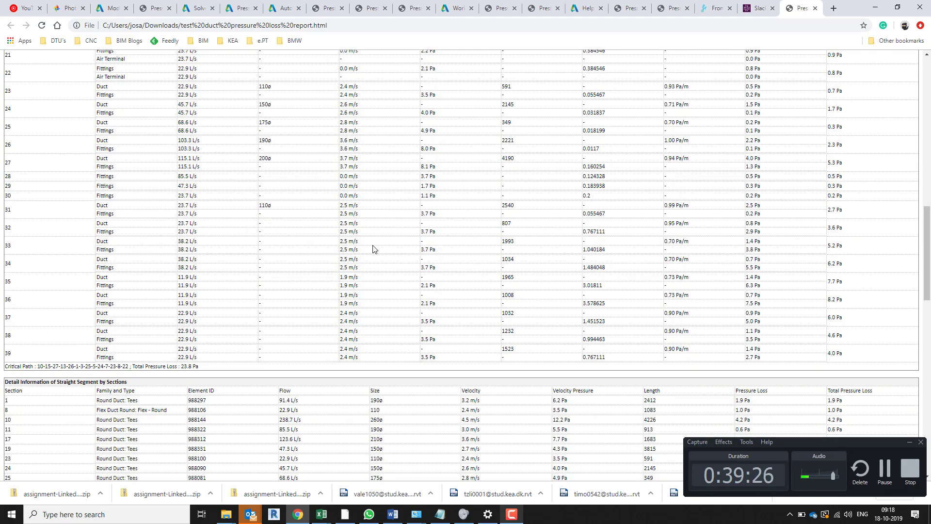
scroll(232, 306, down, 4)
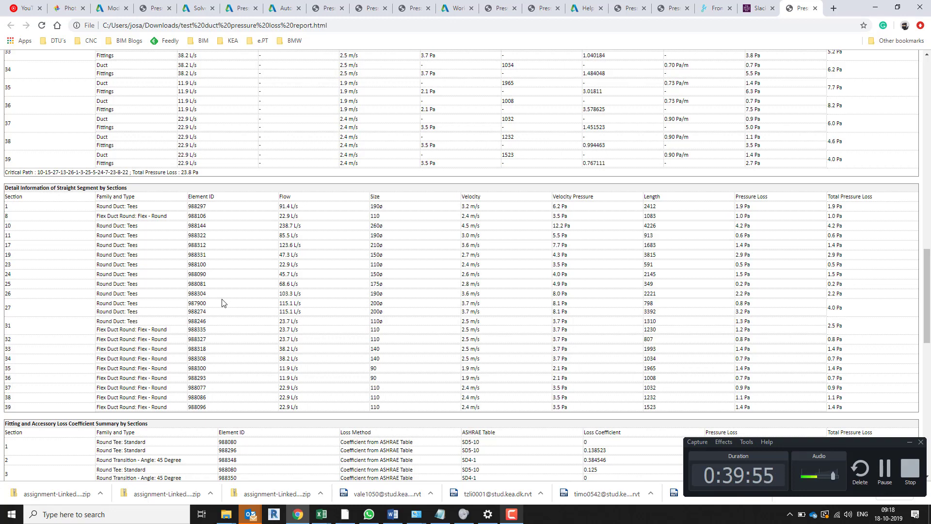
scroll(222, 303, down, 3)
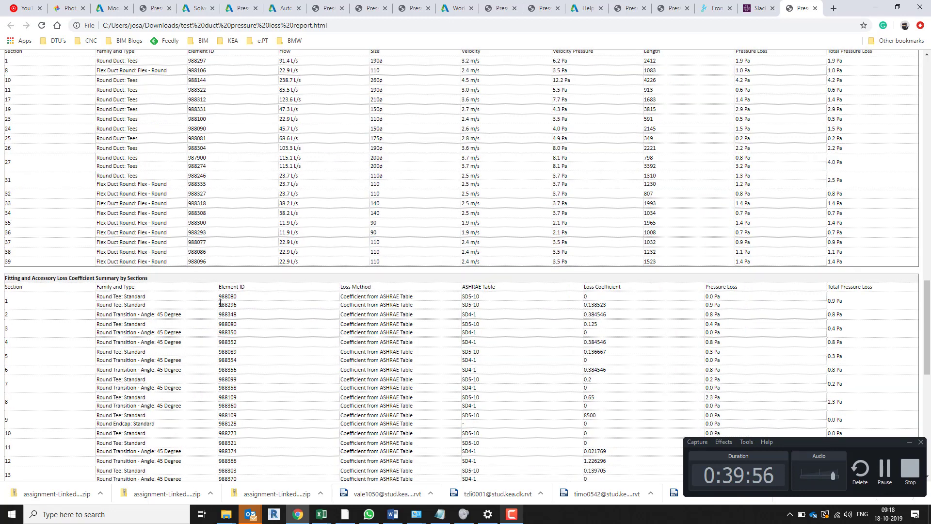
scroll(224, 301, up, 9)
scroll(224, 294, up, 3)
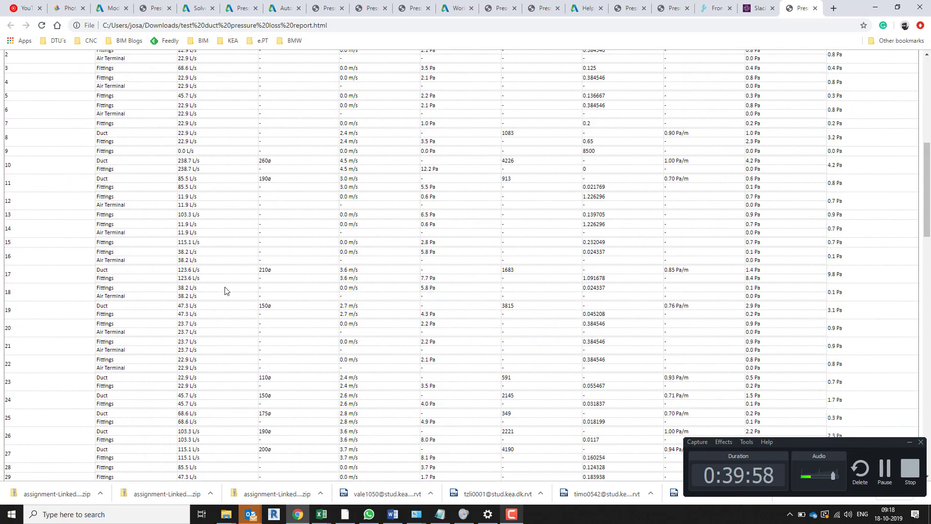
scroll(228, 286, down, 3)
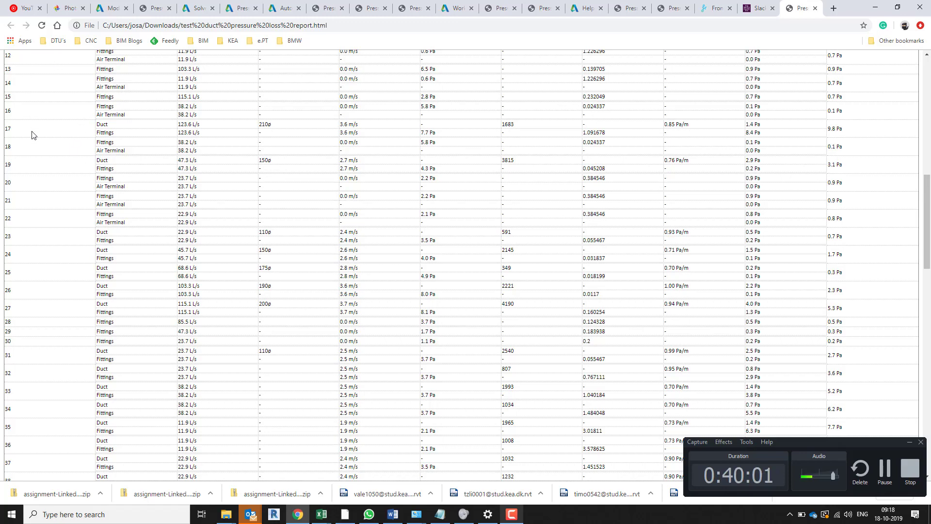
scroll(34, 144, down, 3)
scroll(34, 146, up, 9)
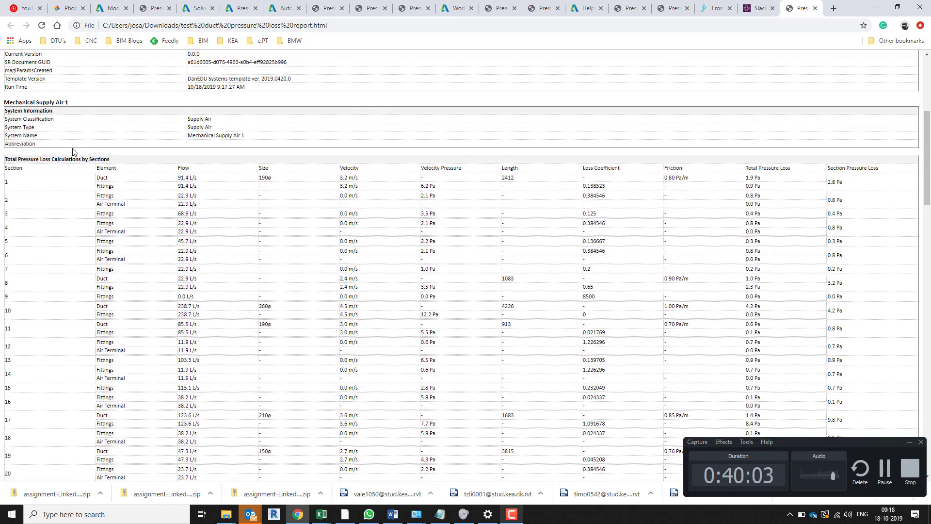
scroll(43, 188, down, 7)
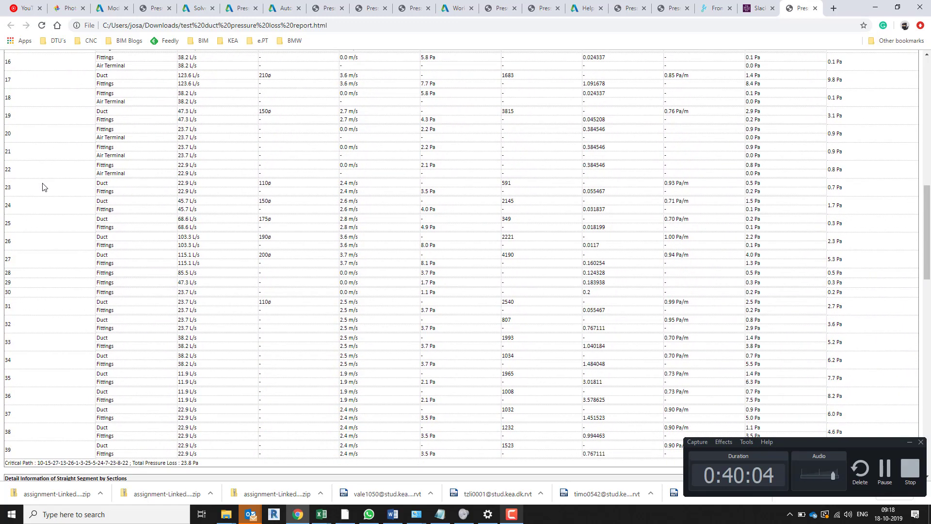
scroll(42, 187, down, 3)
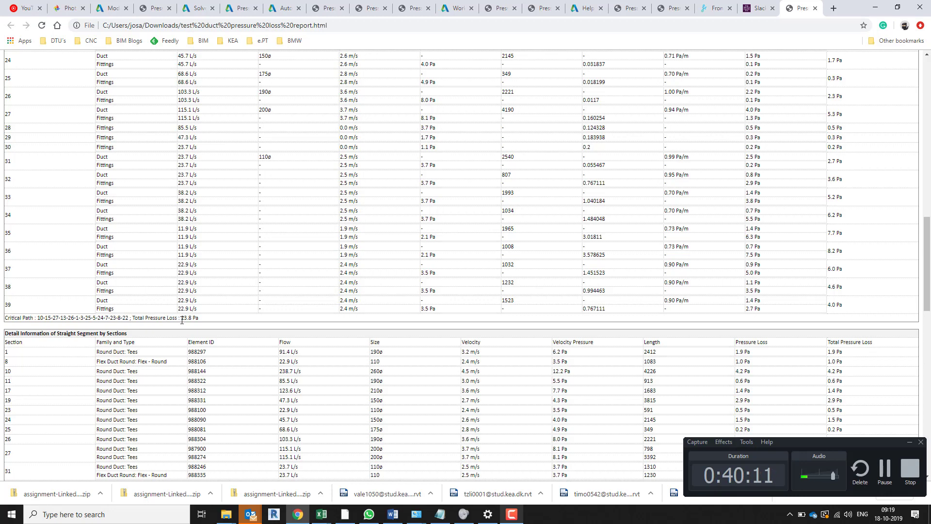
drag(181, 318, 199, 319)
click(330, 266)
scroll(354, 240, up, 8)
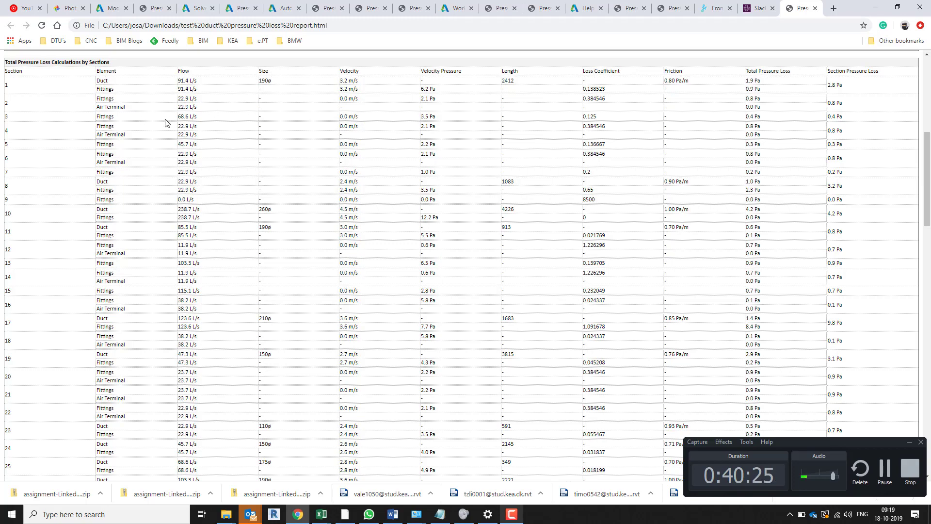
Examine the fitting and accessory loss coefficient summary by sections and compare it with the straight segment details
scroll(277, 183, down, 4)
scroll(277, 183, down, 9)
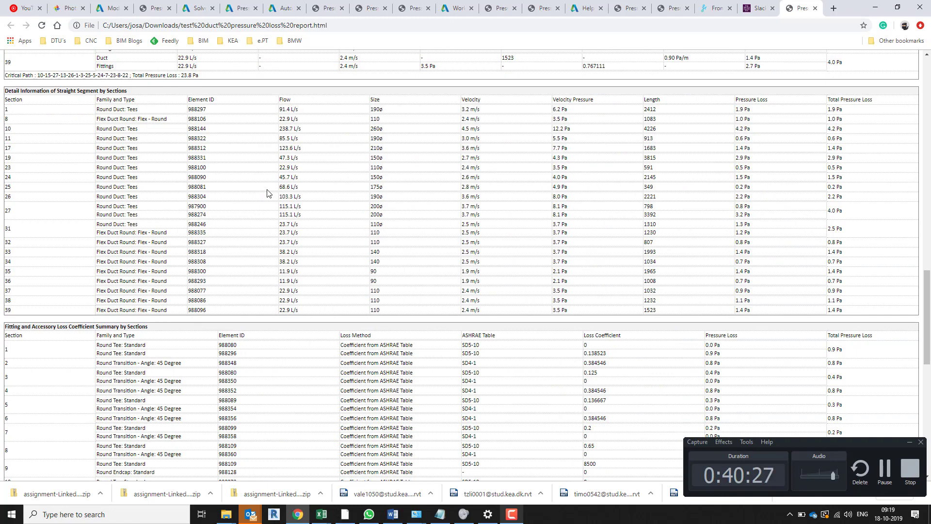
scroll(267, 193, down, 2)
scroll(267, 193, down, 2)
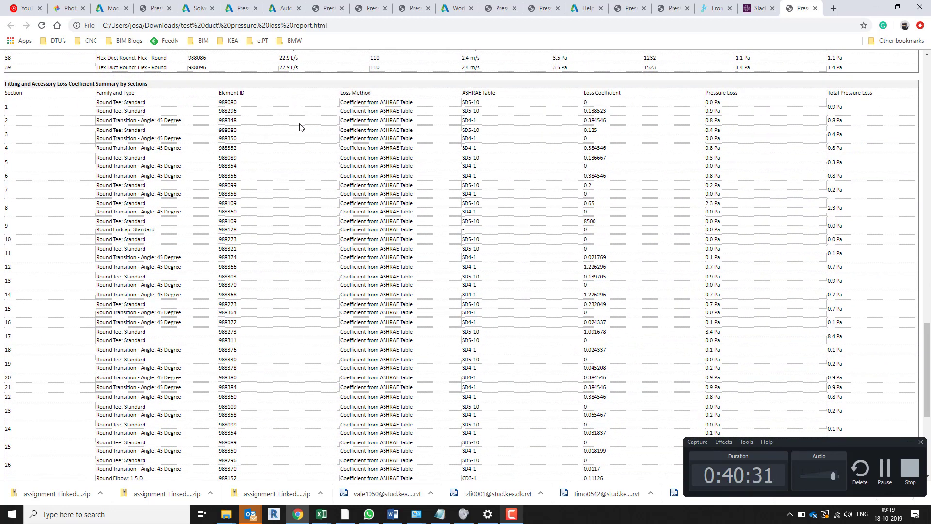
scroll(726, 139, down, 5)
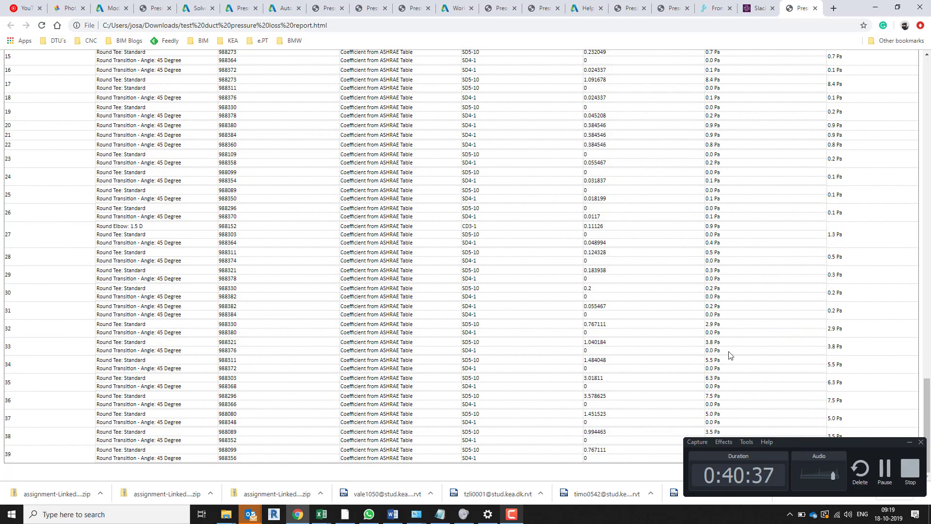
scroll(616, 334, up, 4)
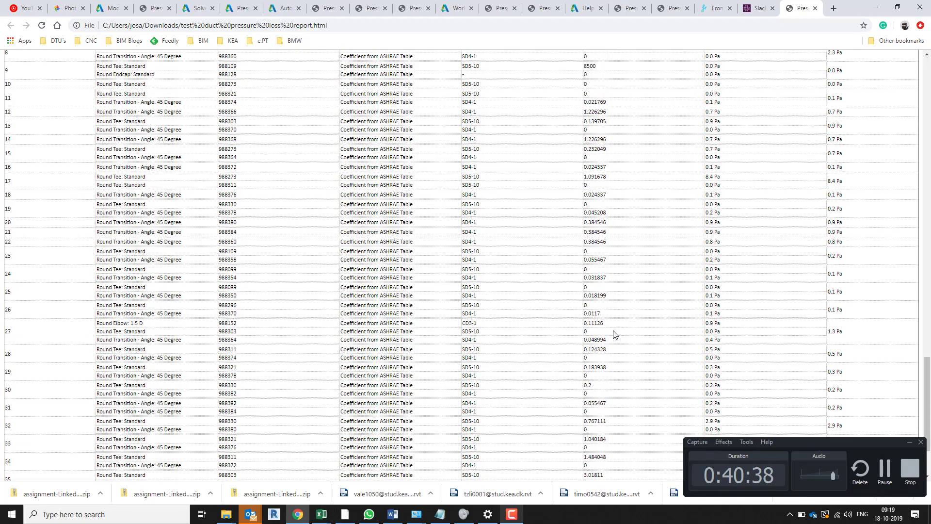
scroll(614, 335, up, 4)
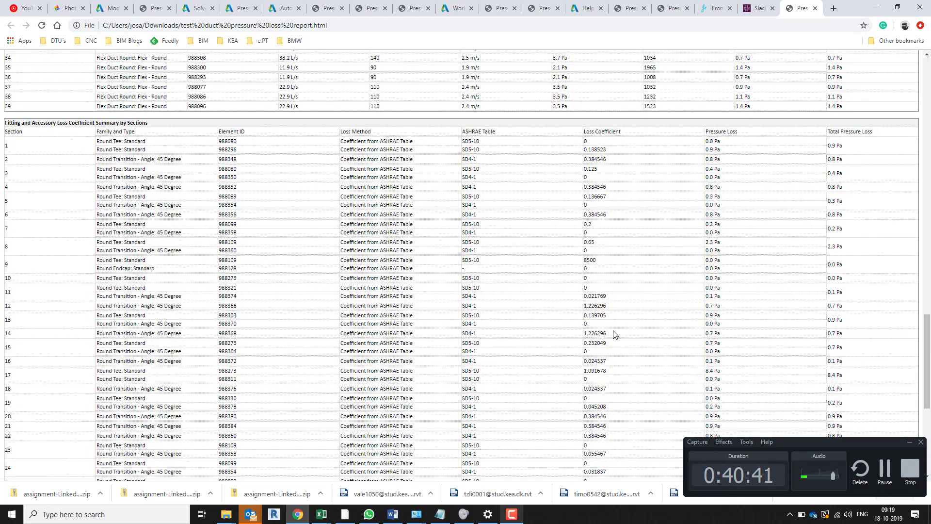
scroll(613, 334, up, 2)
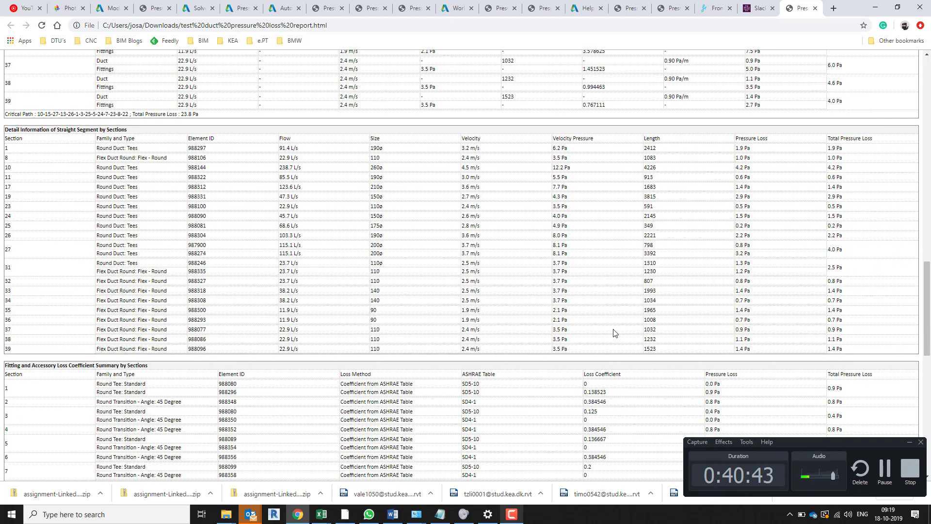
scroll(614, 334, down, 2)
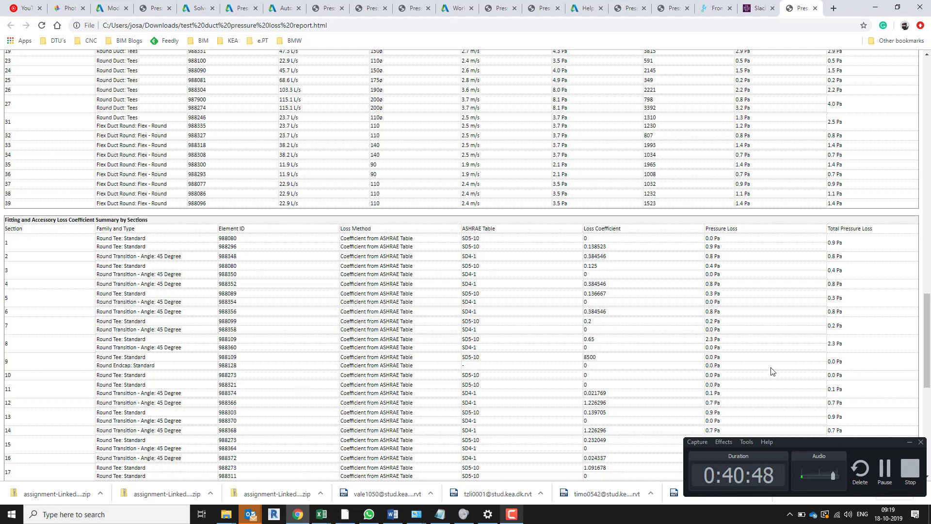
scroll(432, 337, up, 7)
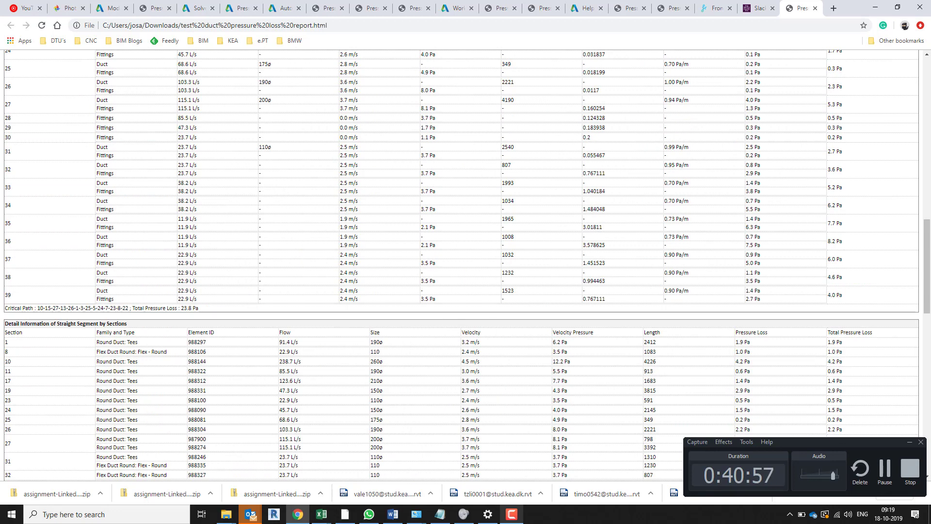
click(885, 468)
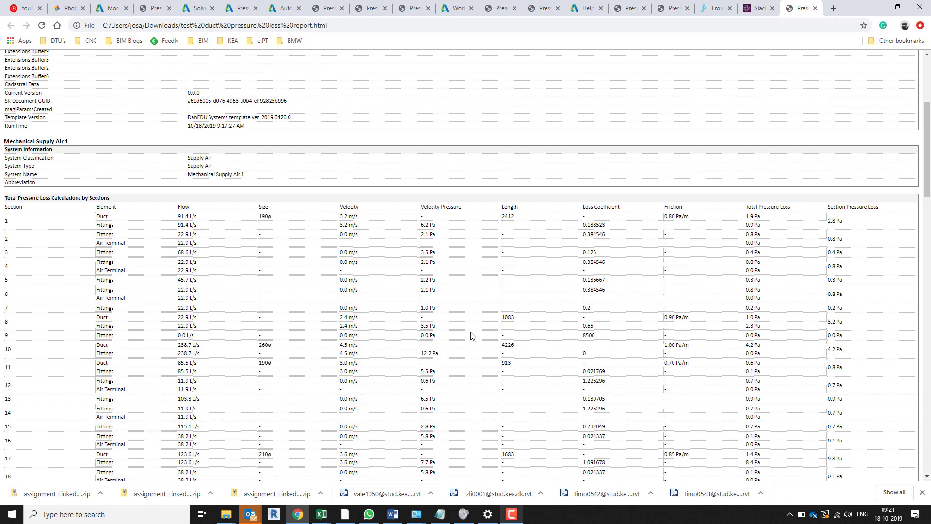
click(517, 518)
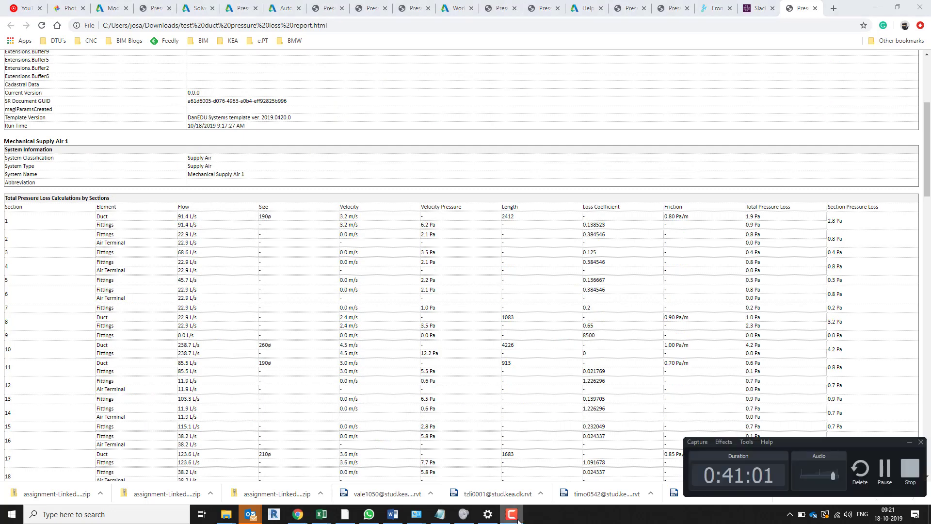
click(172, 270)
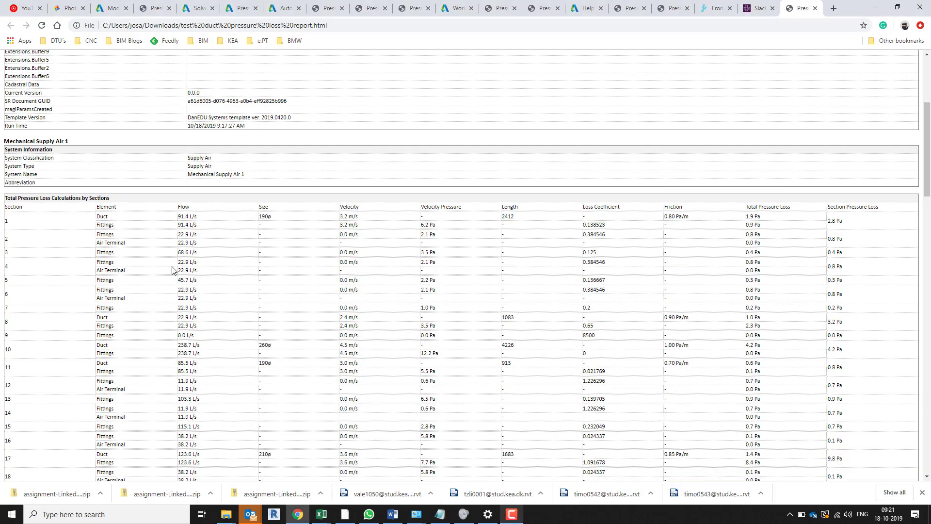
Review the critical path and highlight section 2's air terminal row in the total pressure loss table
scroll(146, 243, down, 13)
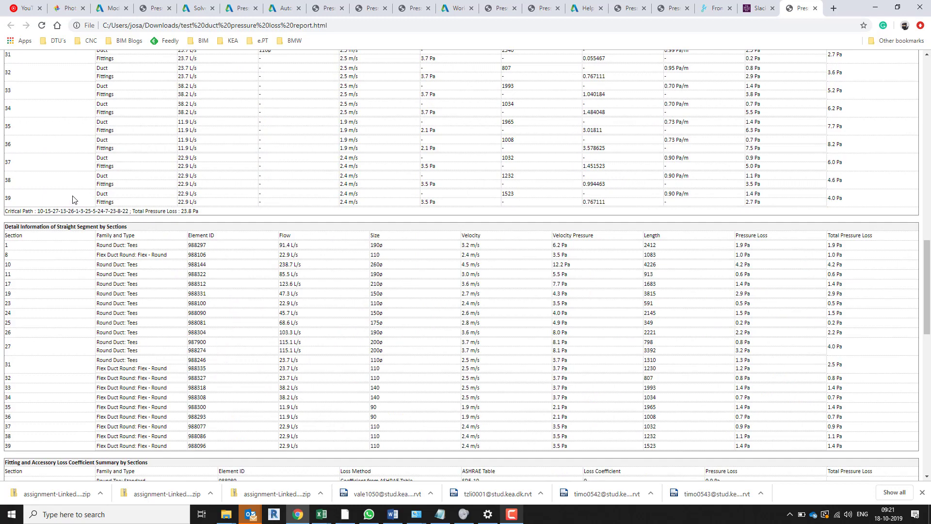
scroll(131, 208, up, 4)
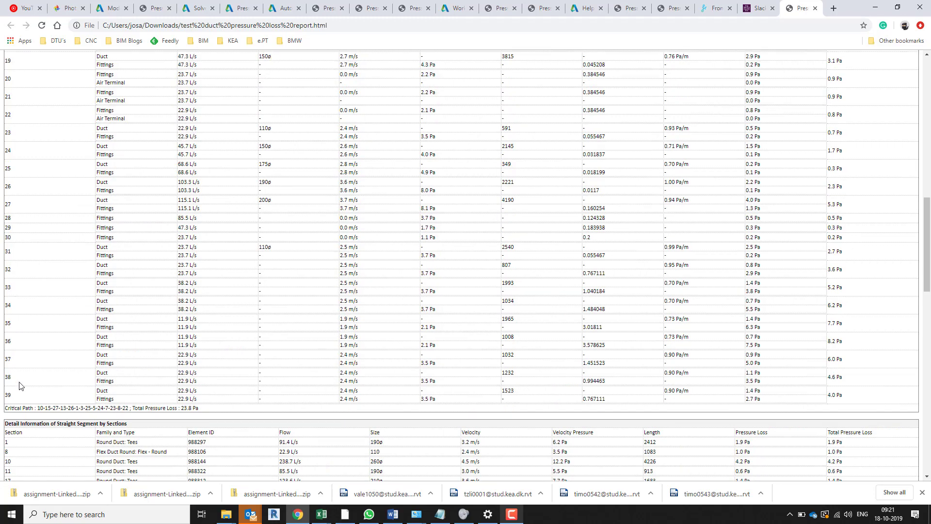
scroll(18, 388, up, 3)
scroll(21, 297, up, 5)
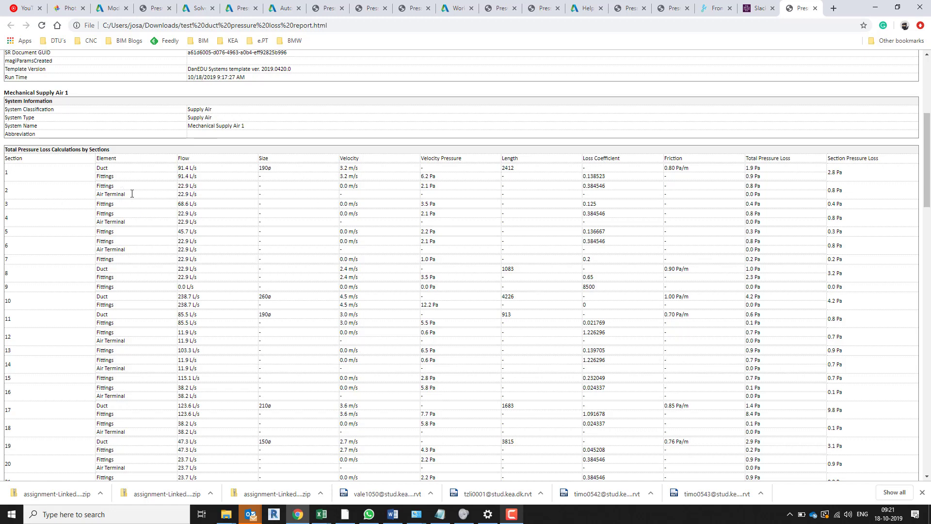
double_click(749, 193)
drag(746, 193, 97, 196)
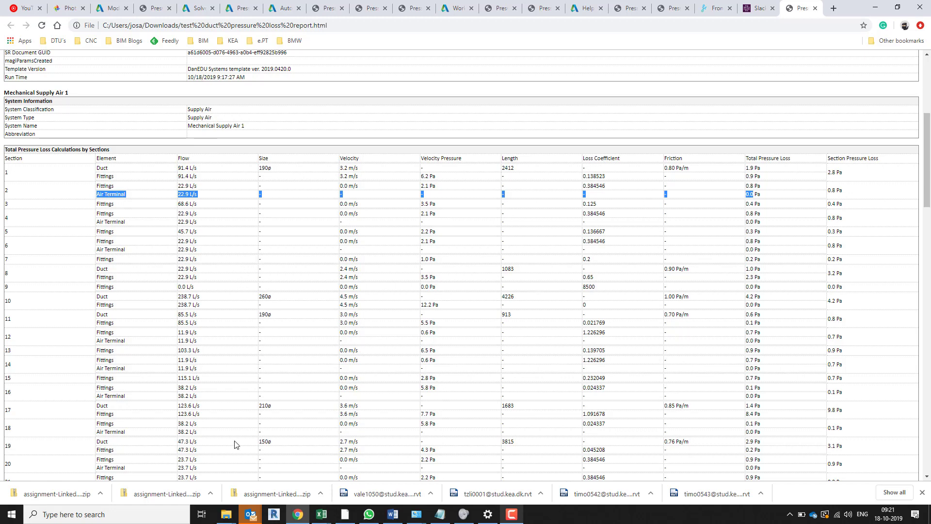
Switch to Revit, narrow the System Browser and start inspecting the selected air terminal's supply system with the System Inspector
key(alt+Tab)
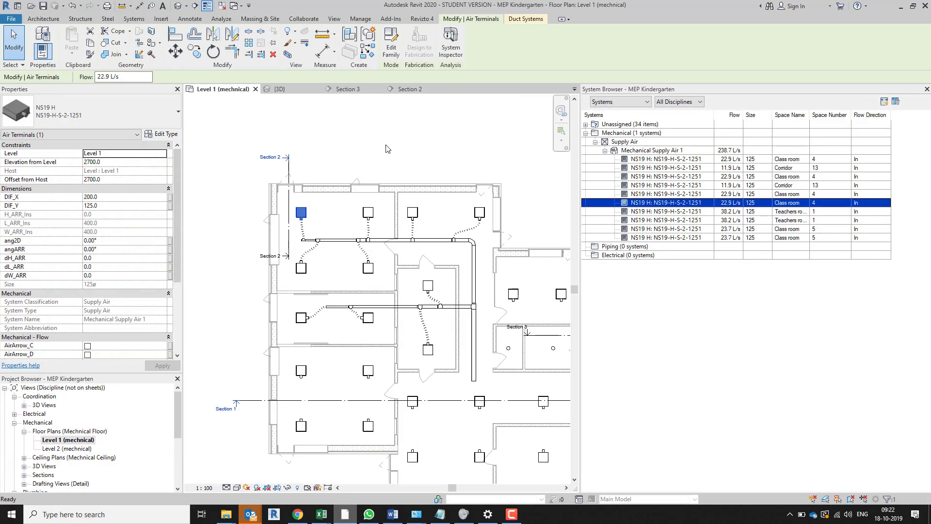
drag(580, 240, 621, 316)
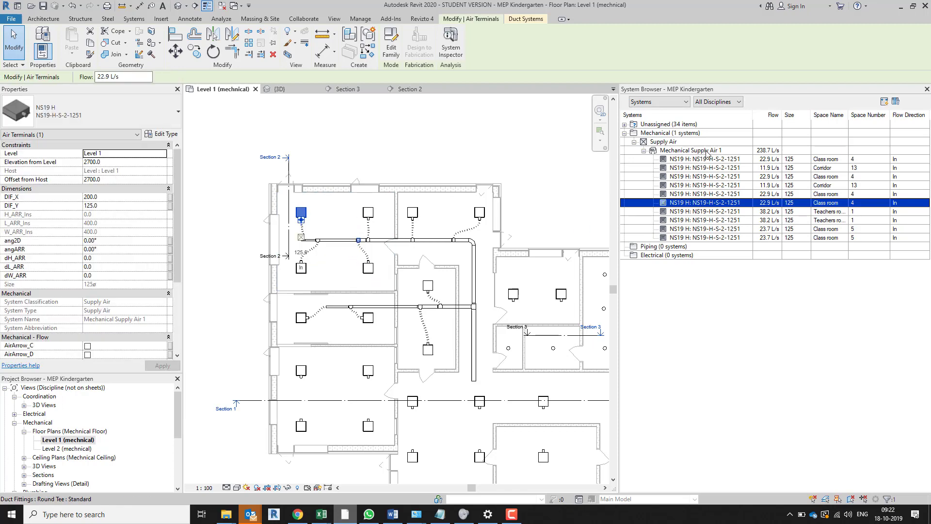
click(725, 154)
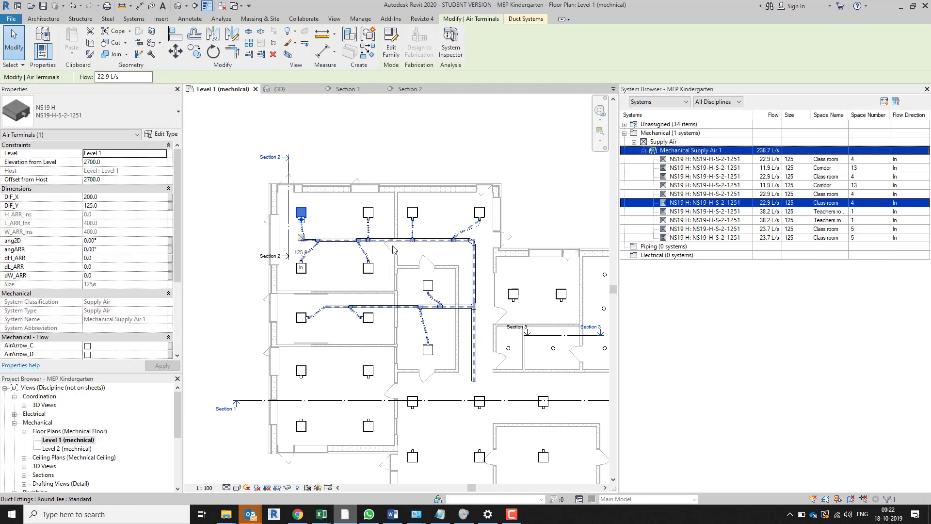
click(452, 36)
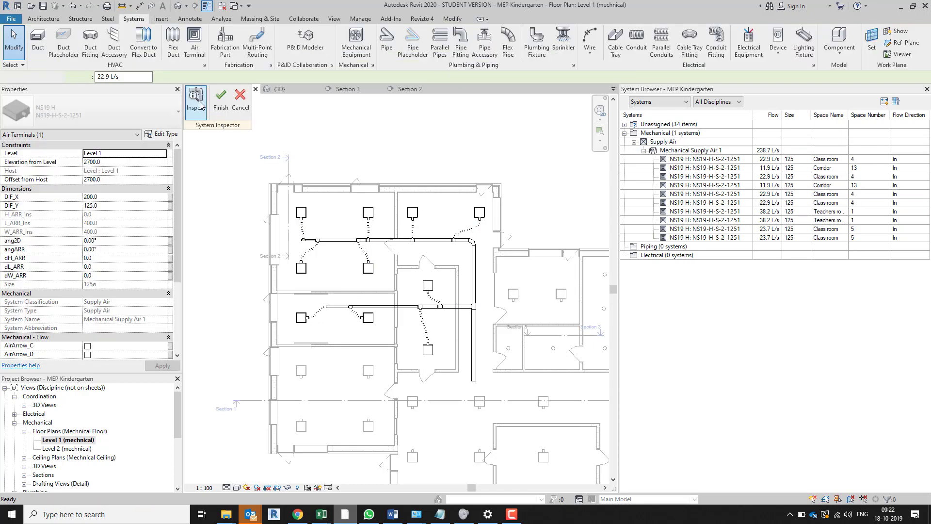
click(200, 103)
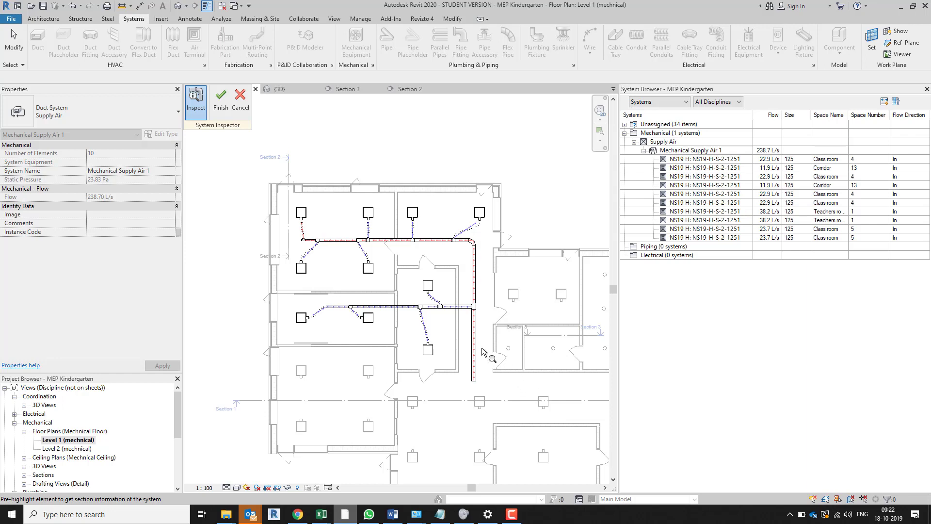
Inspect the flow, static pressure and pressure loss of each duct section along the red critical path, up to its end air terminal
mouse_move(510, 334)
mouse_move(478, 280)
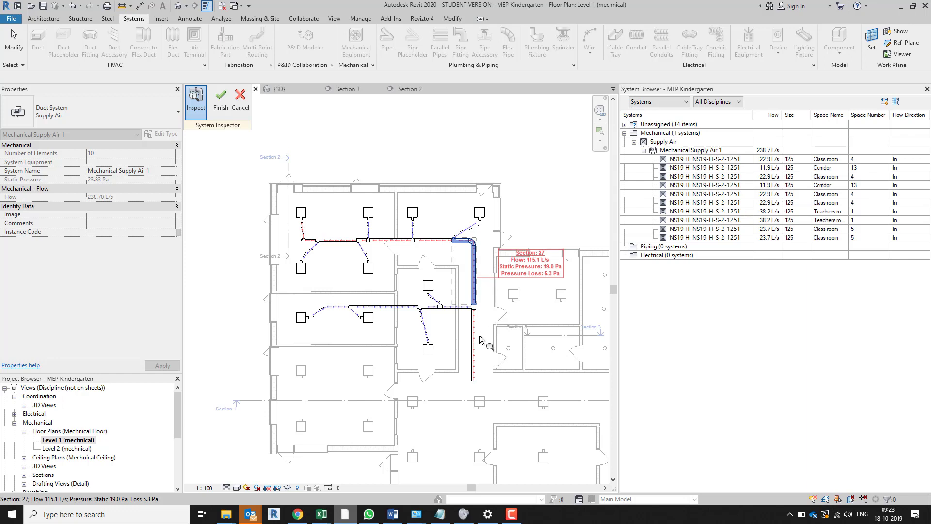
mouse_move(479, 341)
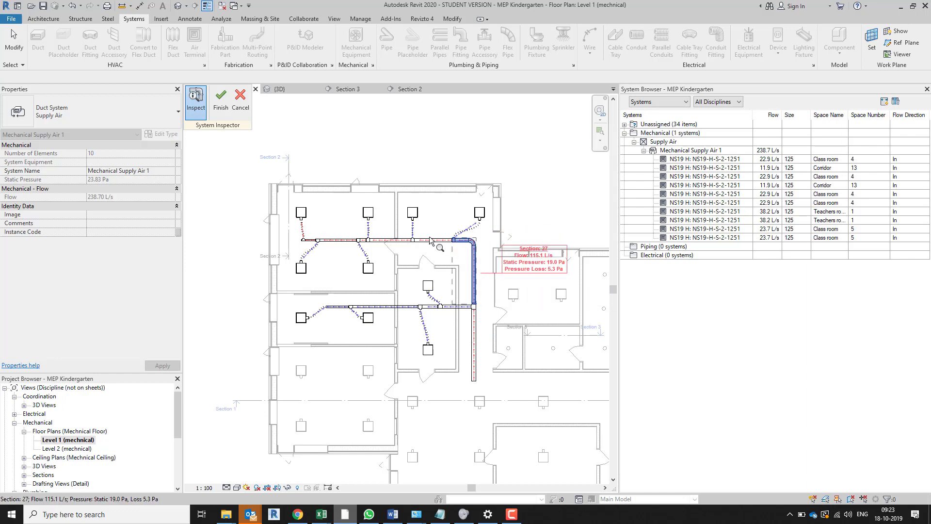
mouse_move(430, 239)
mouse_move(393, 241)
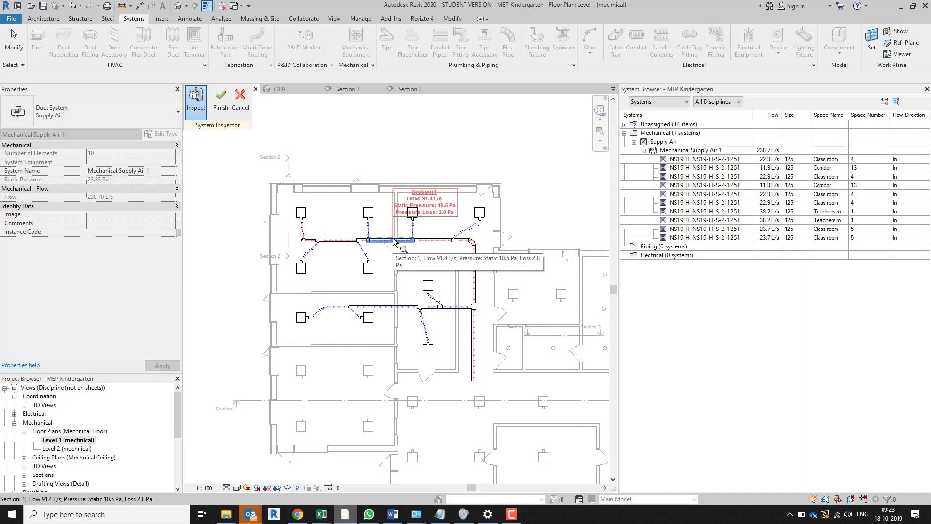
mouse_move(363, 244)
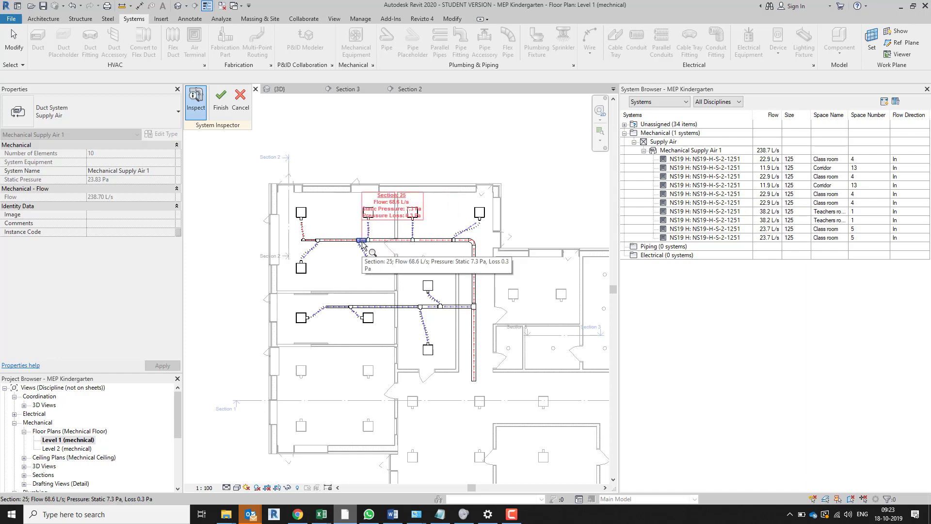
mouse_move(305, 240)
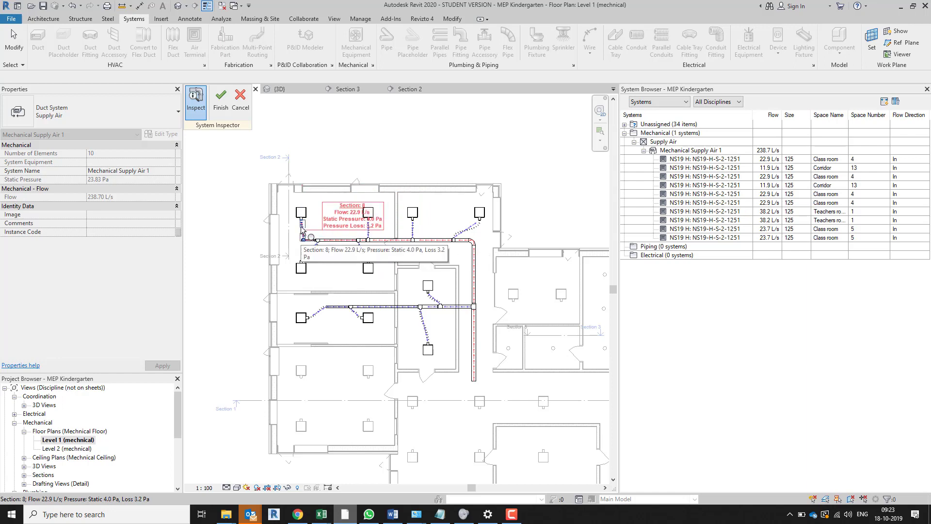
mouse_move(301, 215)
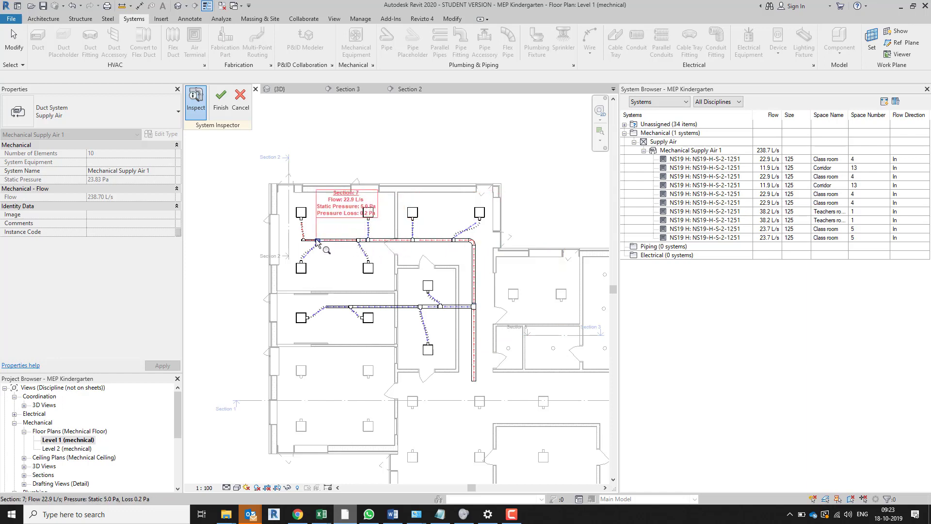
mouse_move(318, 241)
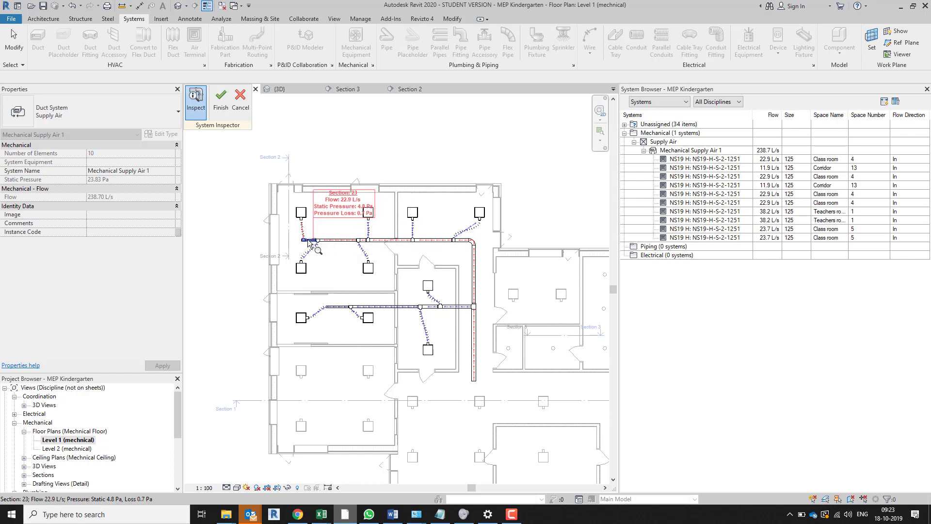
mouse_move(302, 227)
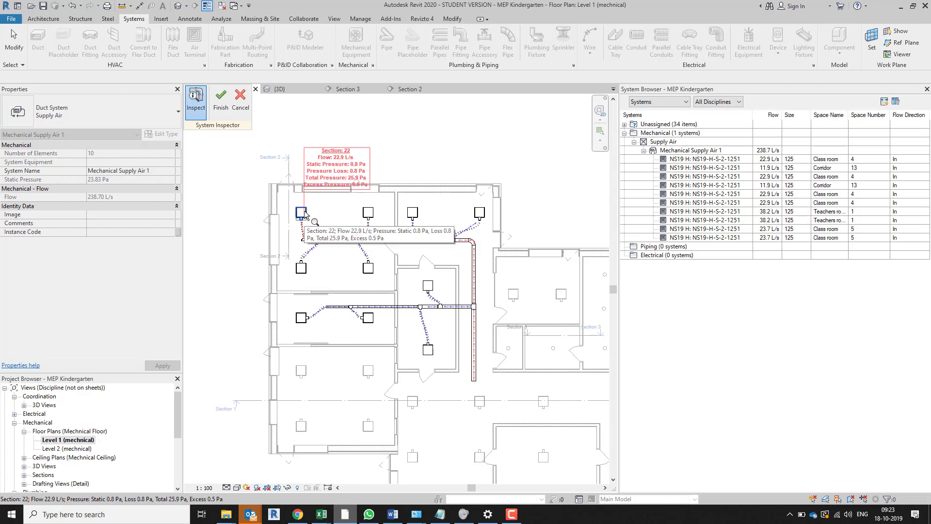
Switch to the pressure loss report in Chrome and highlight the critical path's sequence of section numbers
key(alt+Tab)
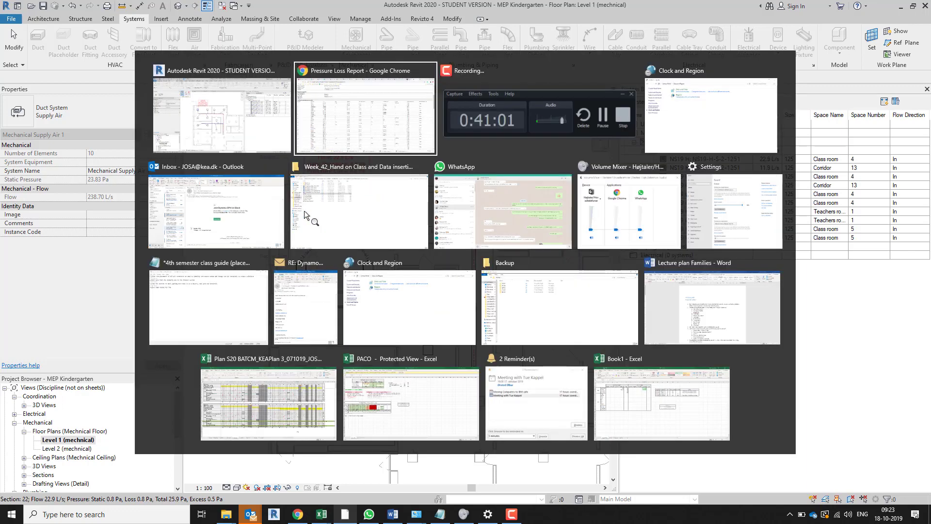
scroll(155, 360, down, 15)
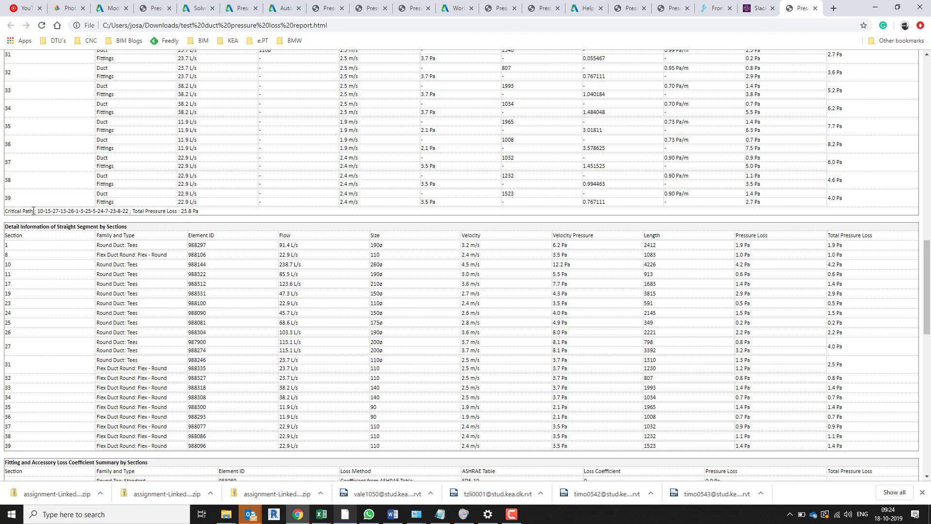
drag(32, 211, 127, 212)
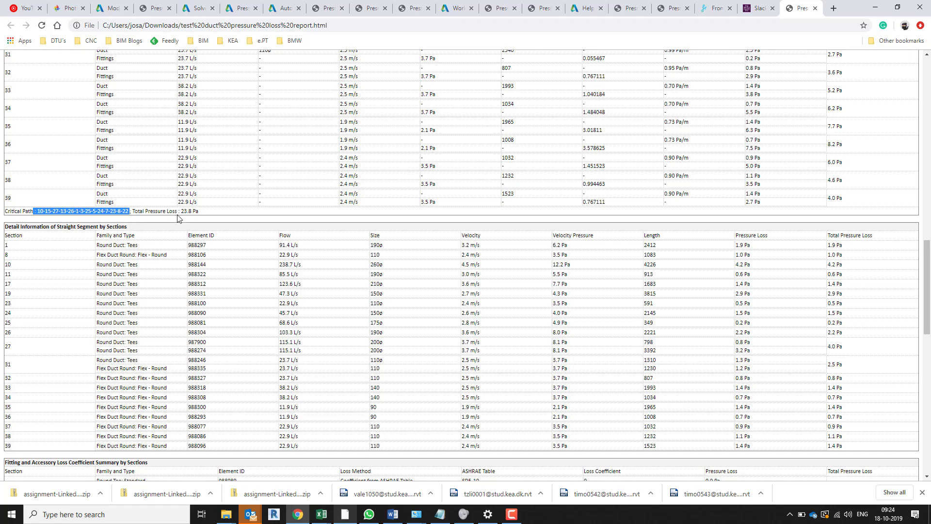
Return to Revit and exit the System Inspector without applying changes
key(alt+Tab)
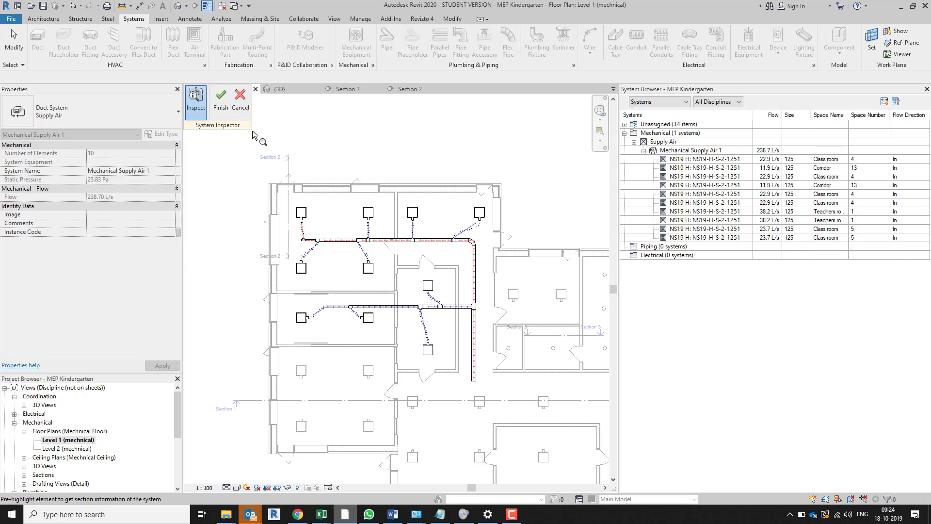
click(240, 99)
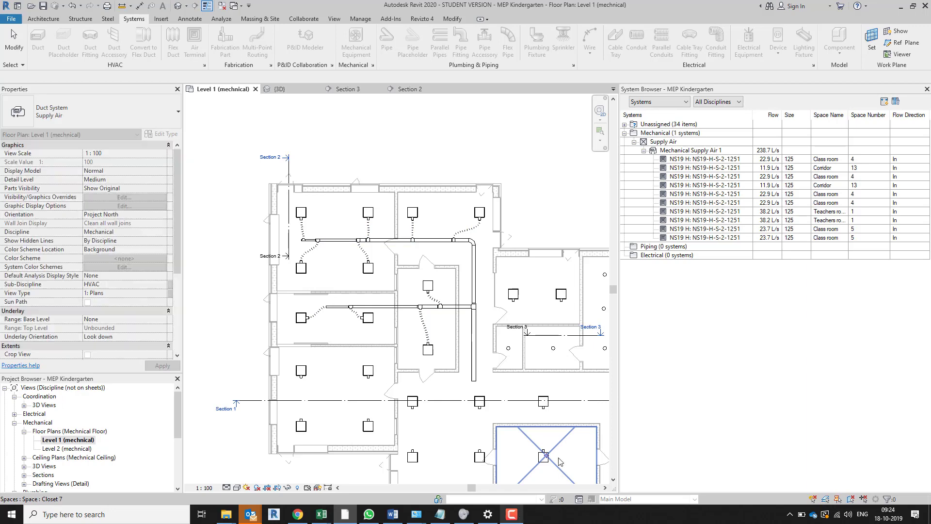
click(512, 513)
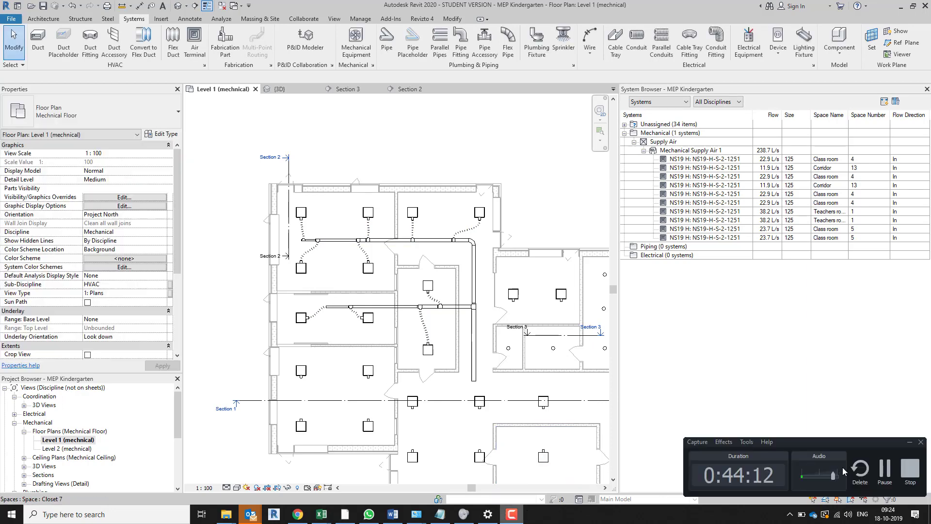